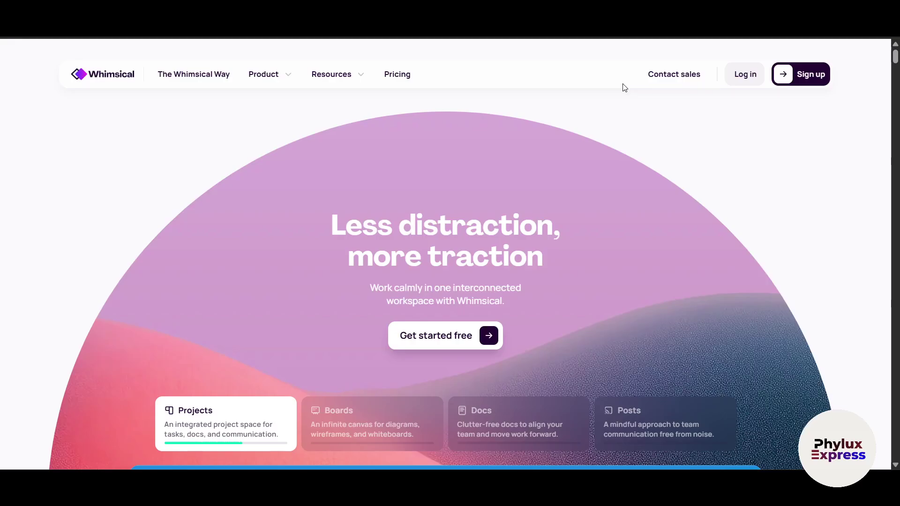
Step: Examine the Whimsical homepage's product overview, including the Boards, Docs and Projects sections
scroll(673, 160, "down", 6)
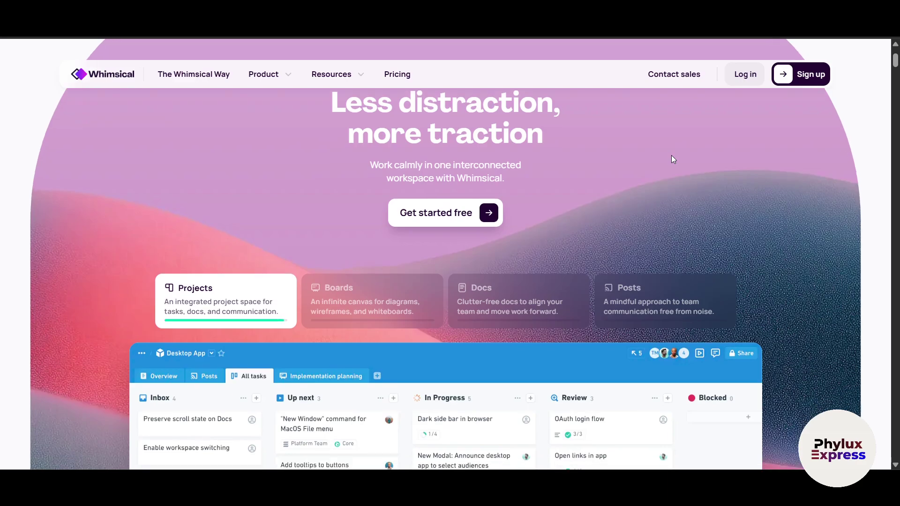
scroll(673, 159, "down", 3)
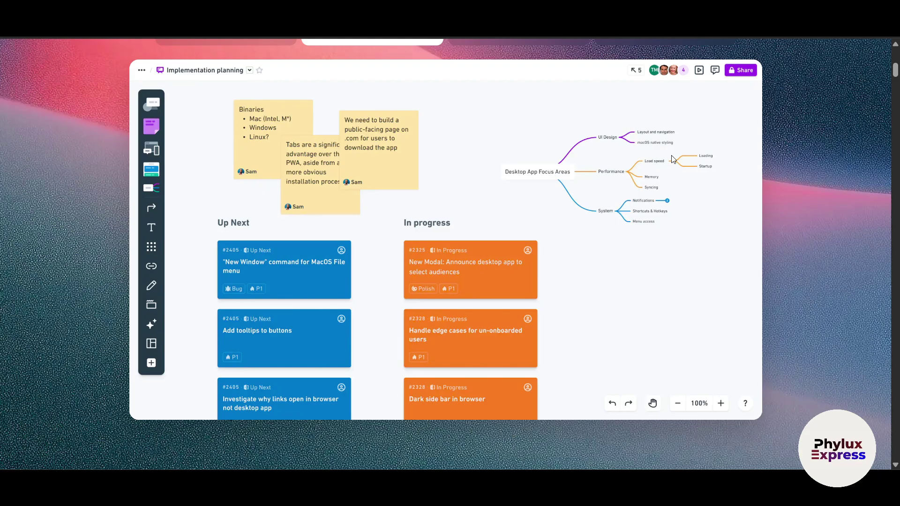
scroll(673, 159, "down", 5)
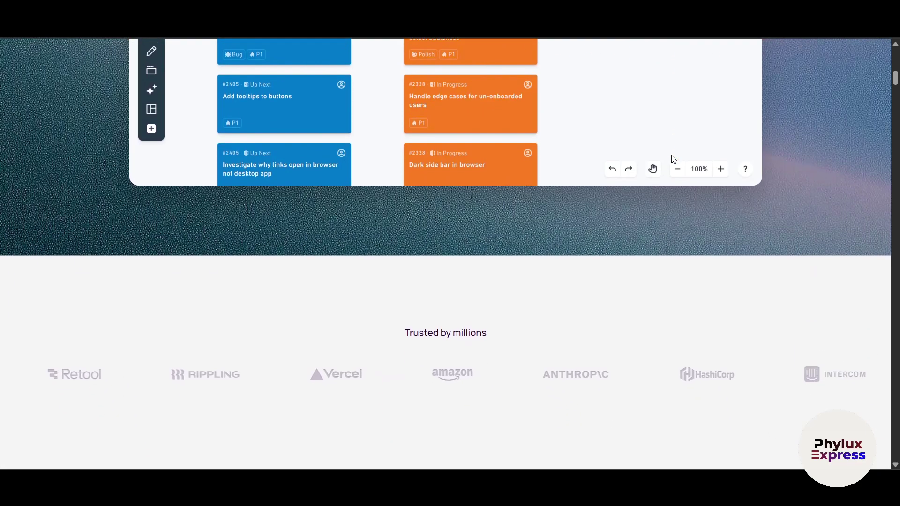
scroll(673, 159, "down", 8)
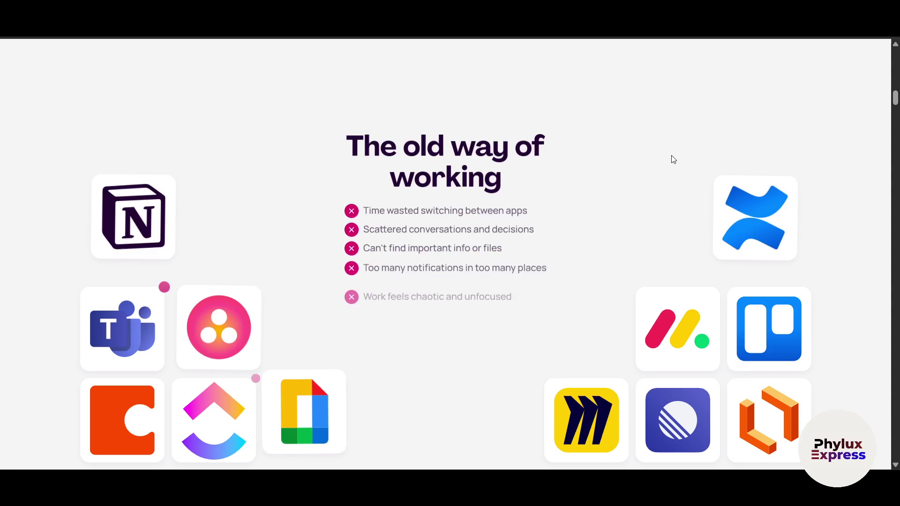
scroll(673, 159, "down", 10)
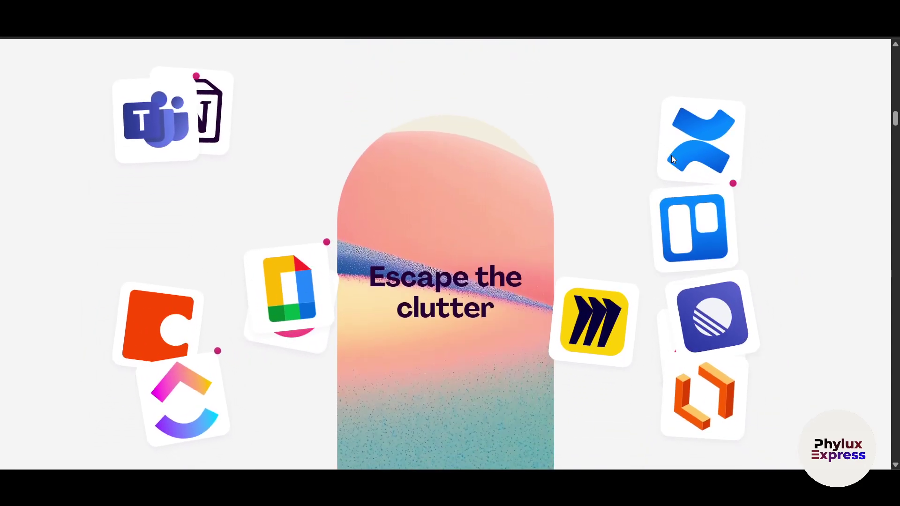
scroll(671, 157, "down", 10)
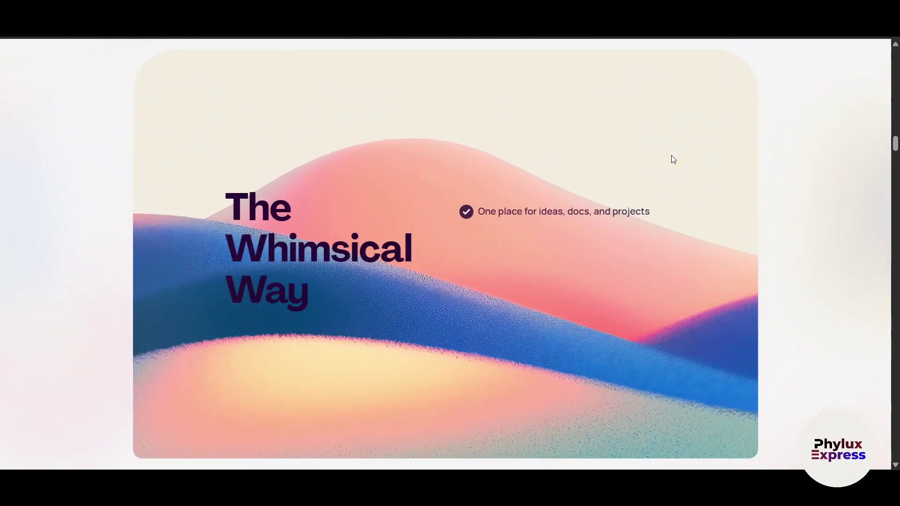
scroll(674, 159, "down", 10)
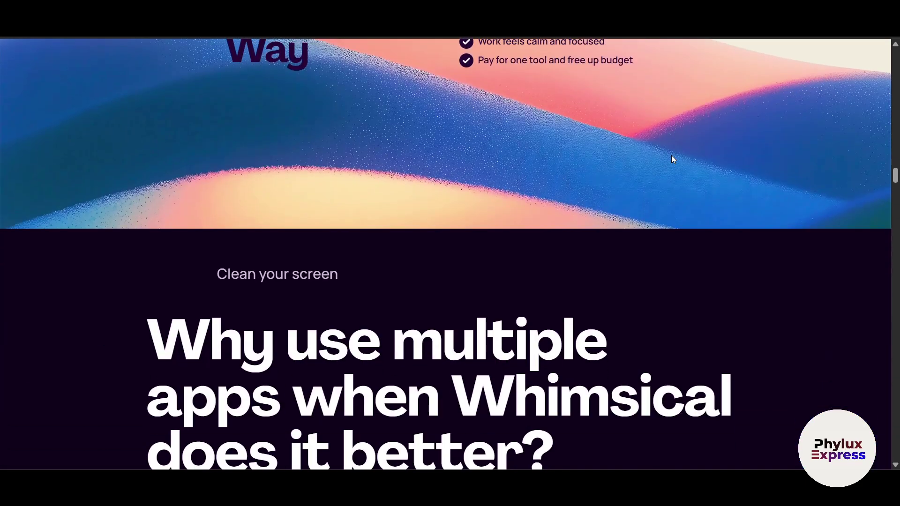
scroll(672, 156, "down", 10)
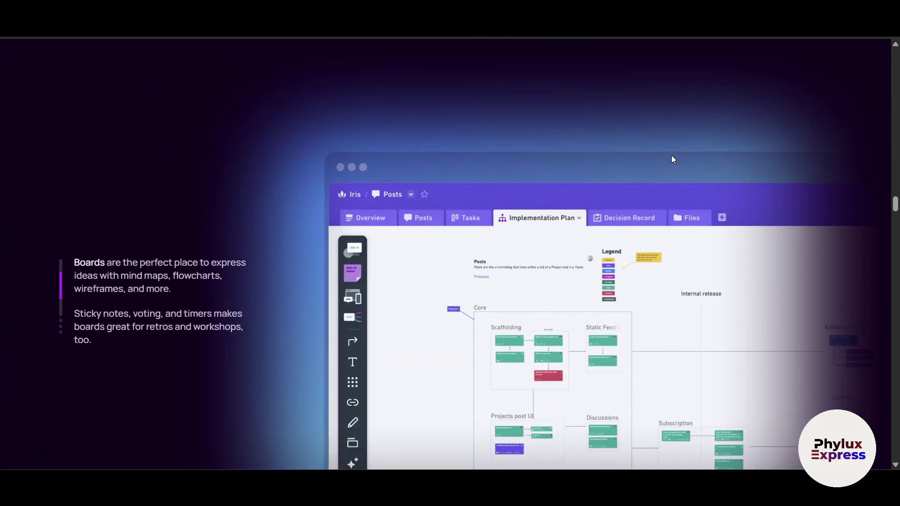
scroll(673, 160, "down", 5)
scroll(672, 156, "down", 5)
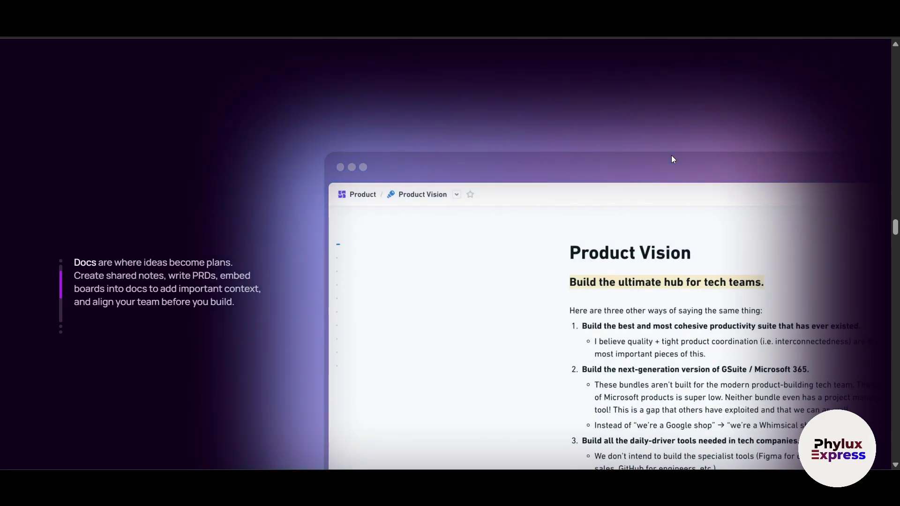
scroll(672, 159, "down", 5)
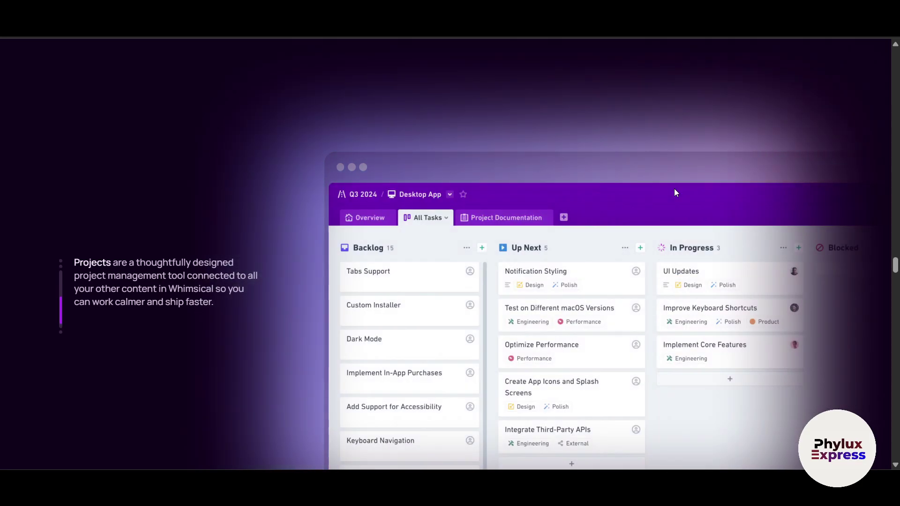
scroll(675, 192, "down", 6)
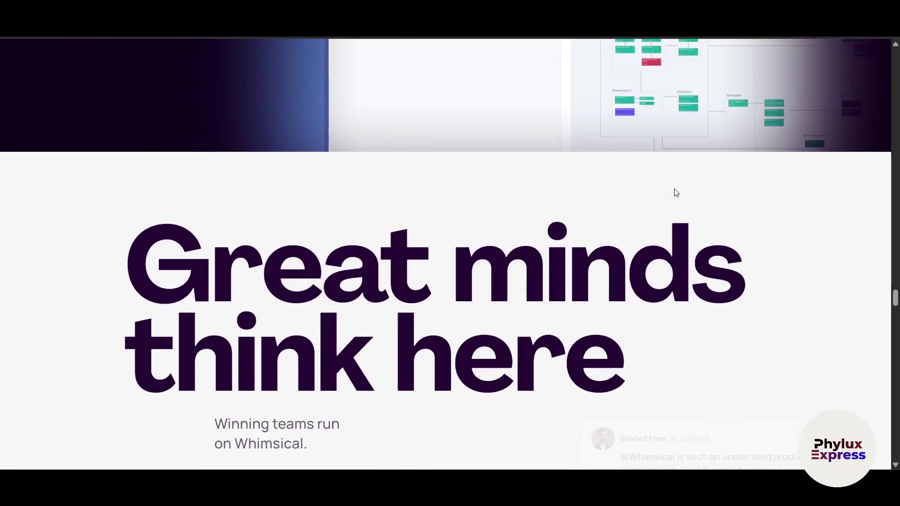
scroll(677, 193, "up", 3)
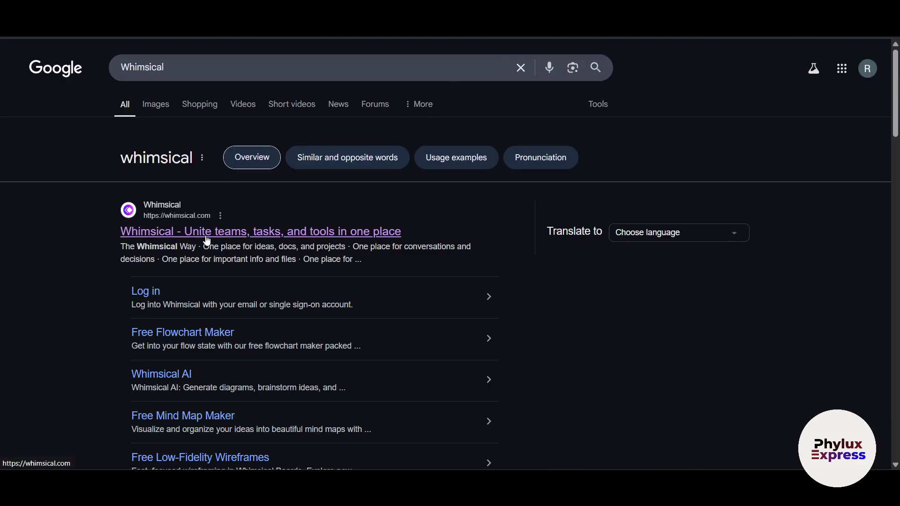
Step: Open the Whimsical website from the Google search results and go to its pricing plans
left_click(206, 234)
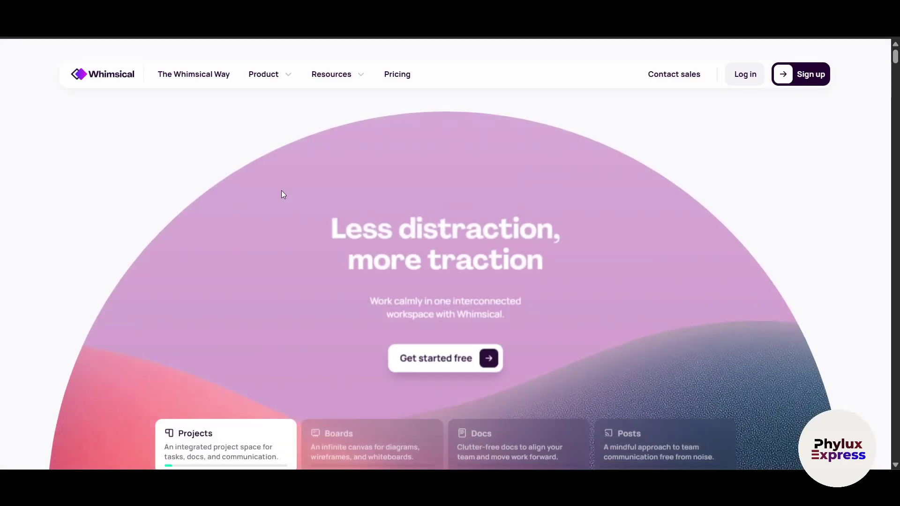
left_click(399, 76)
scroll(1, 340, "down", 5)
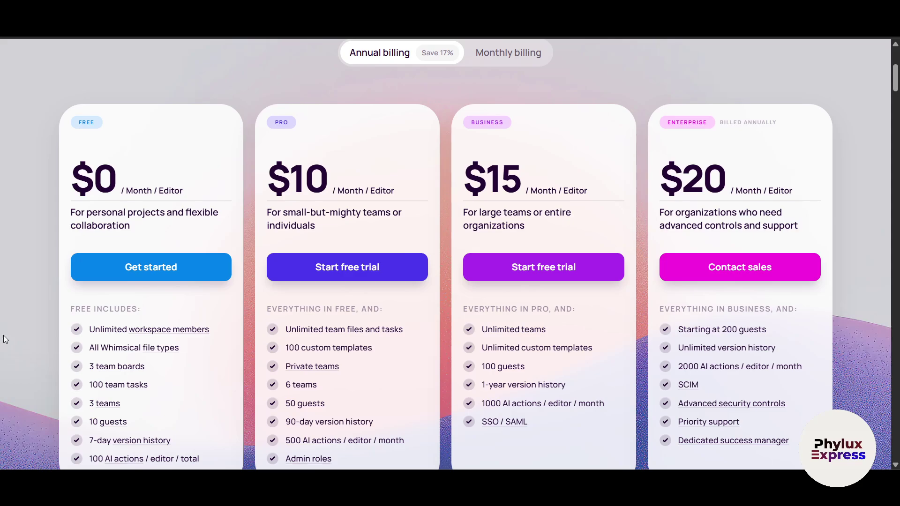
scroll(148, 321, "down", 4)
scroll(147, 322, "up", 4)
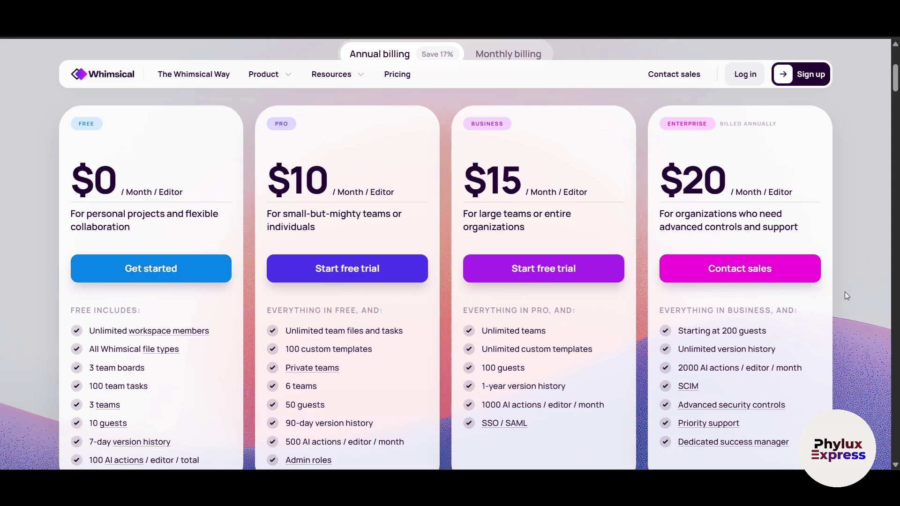
scroll(658, 191, "up", 1)
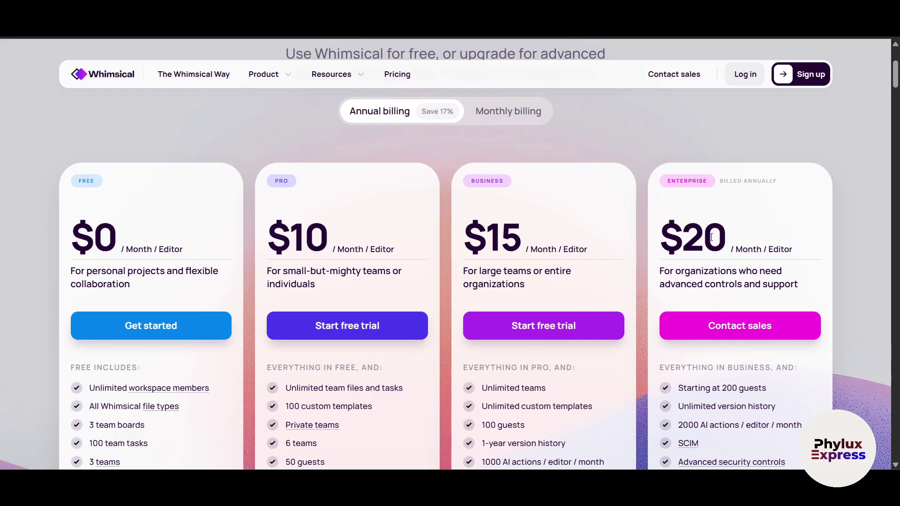
Step: Compare the plans' monthly and annual billing prices and review the features each plan includes
left_click(516, 116)
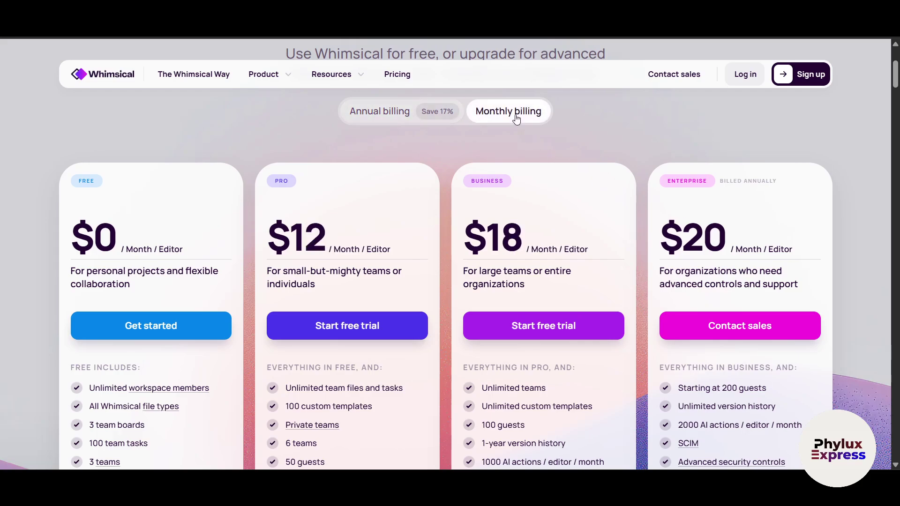
left_click(385, 111)
scroll(786, 344, "down", 1)
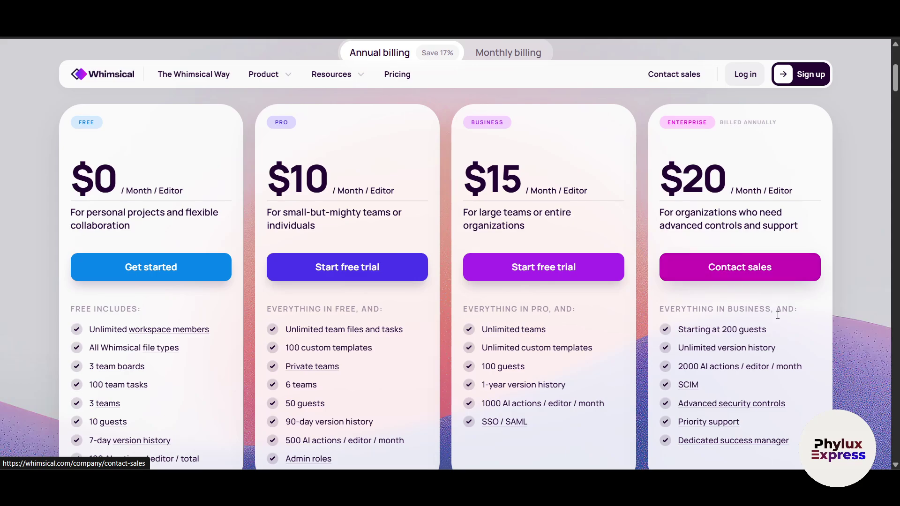
scroll(828, 350, "down", 2)
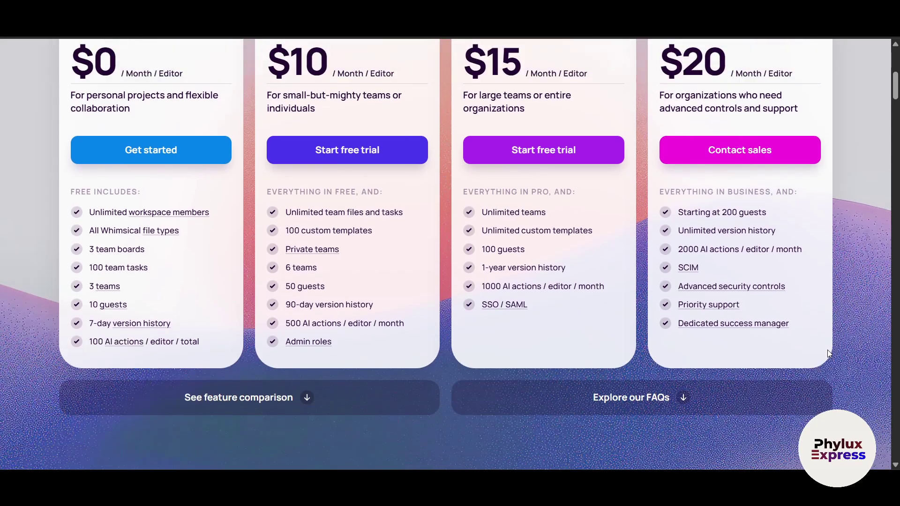
scroll(828, 349, "up", 1)
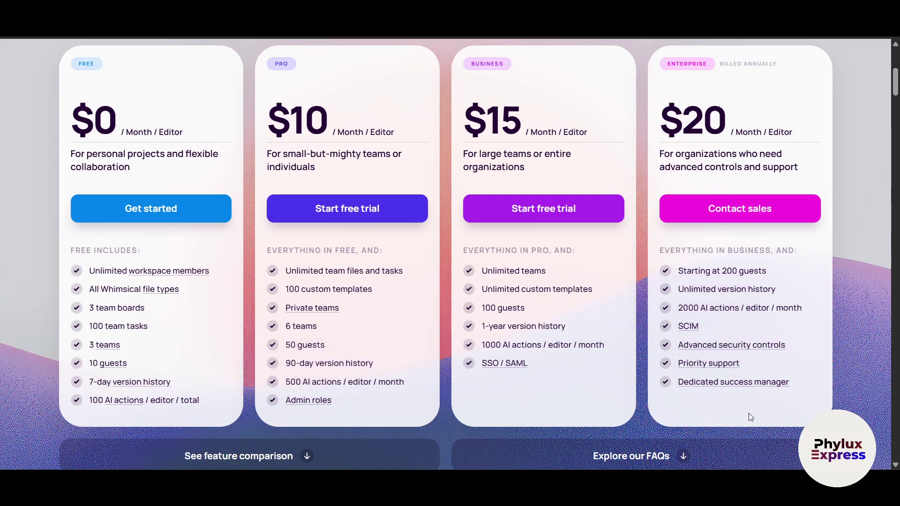
scroll(750, 415, "up", 2)
Step: Sign up for the Free plan with an existing Google account and approve the sign-in to Whimsical
left_click(104, 327)
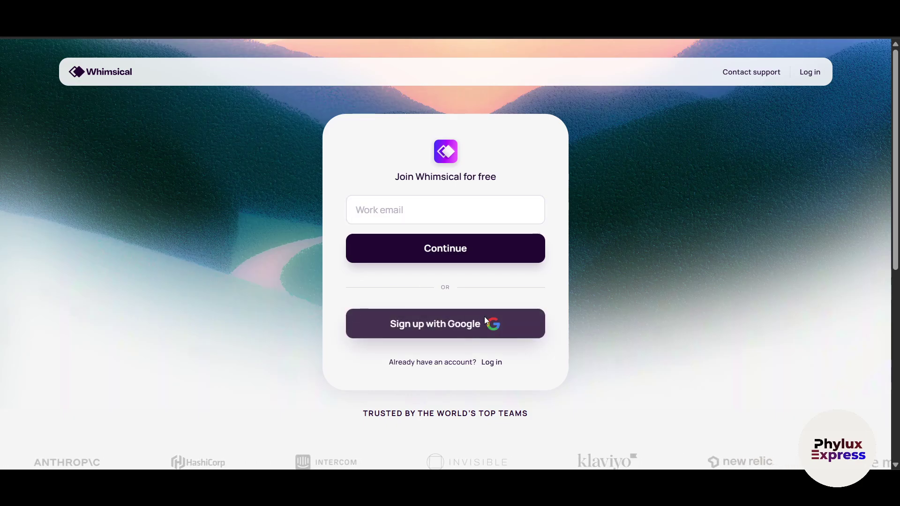
left_click(479, 315)
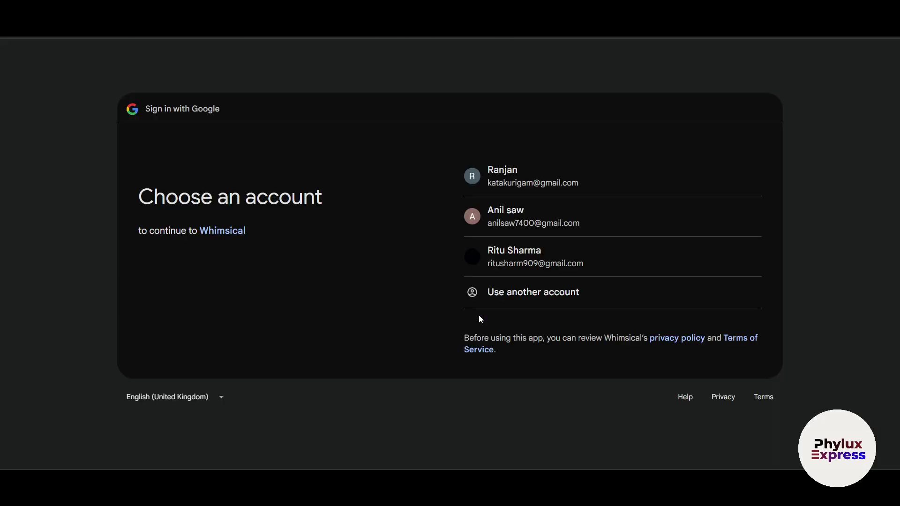
left_click(509, 219)
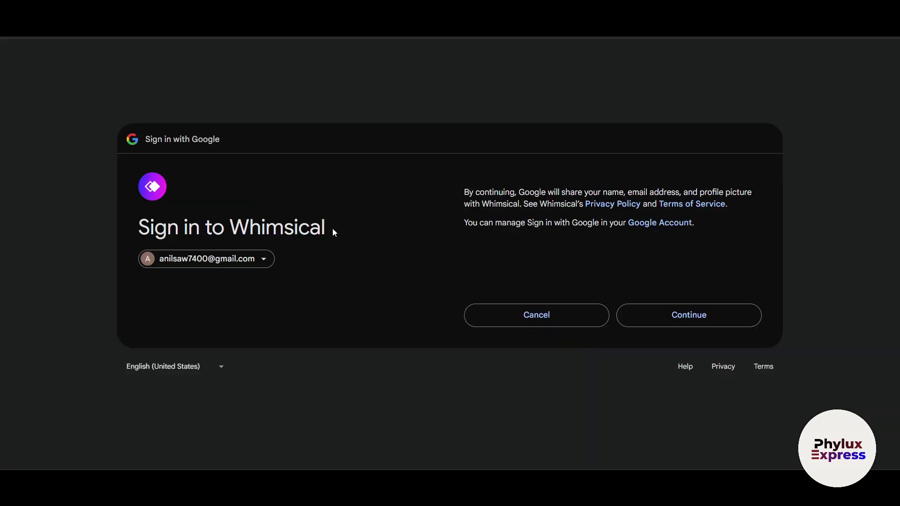
left_click(669, 325)
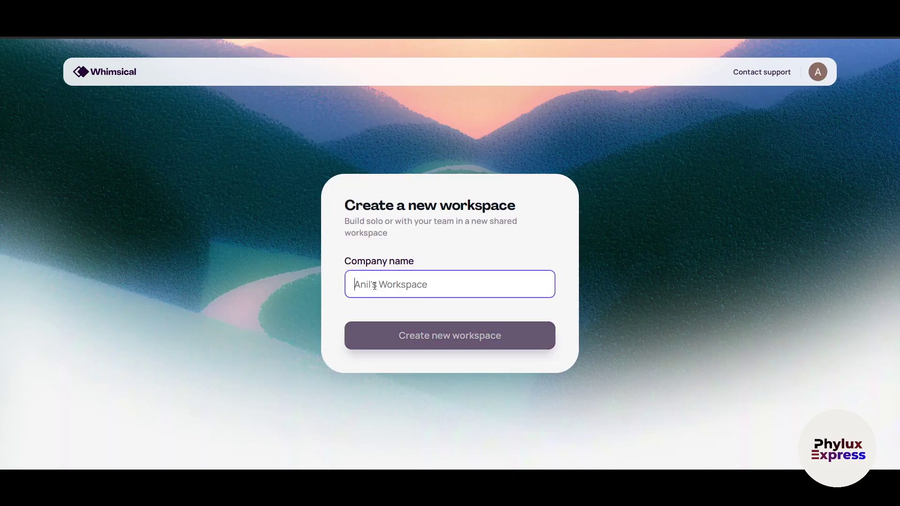
Step: Create a new workspace with the company name PHYLUX EXPRESS WORKSPACE
type("pHY")
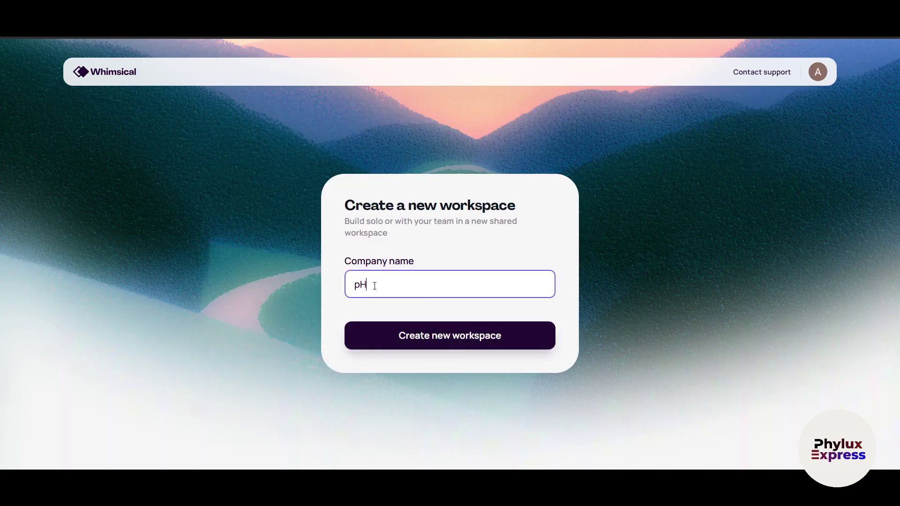
key("BackSpace")
key("BackSpace")
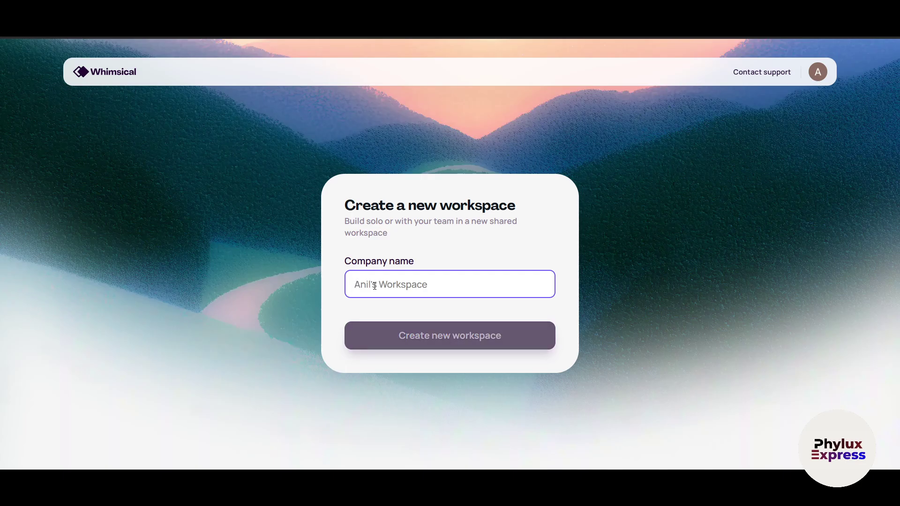
type("PHYLUX")
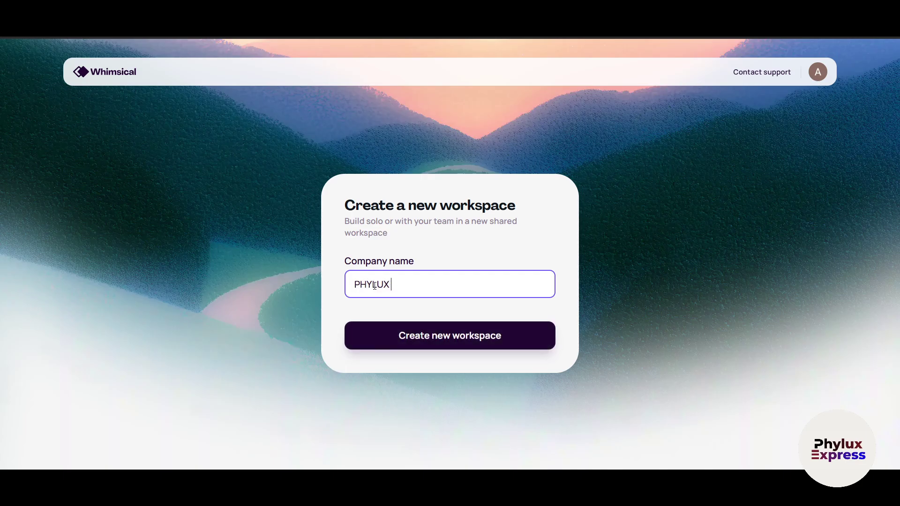
type(" EXPRESS WORKSPACE")
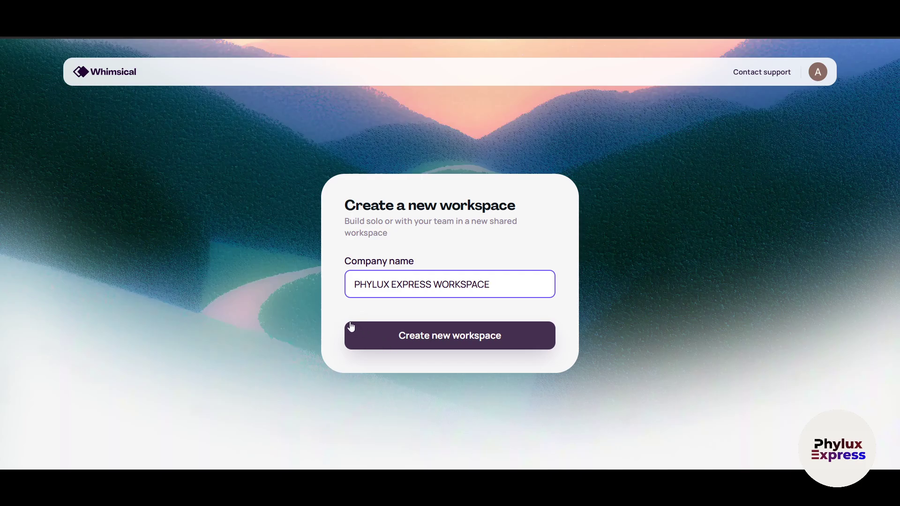
left_click(483, 338)
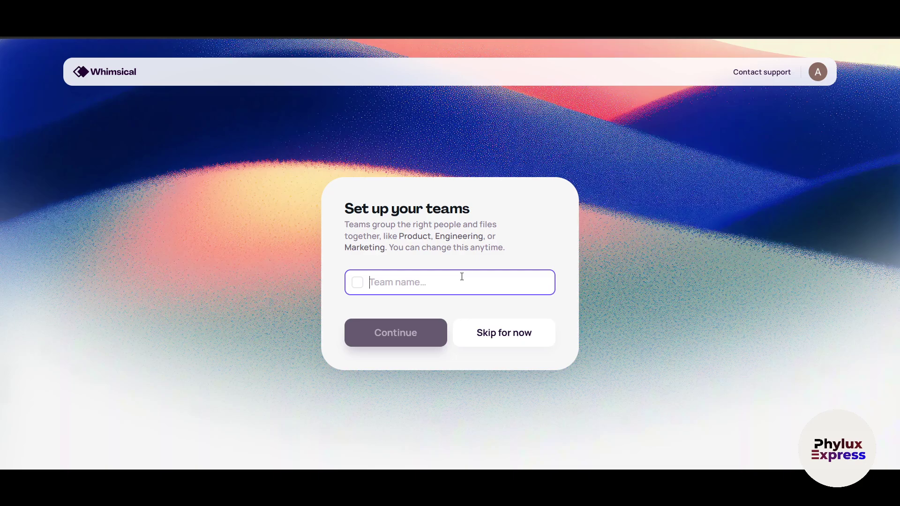
Step: Set up a team named CONTENT CREATION TEAM and continue into the workspace
type("CONT")
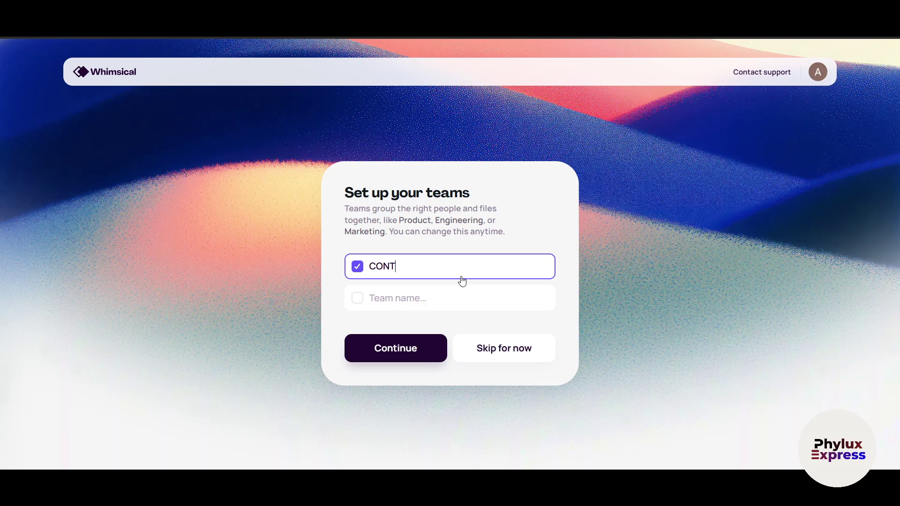
type("ENT CREATION TEAM")
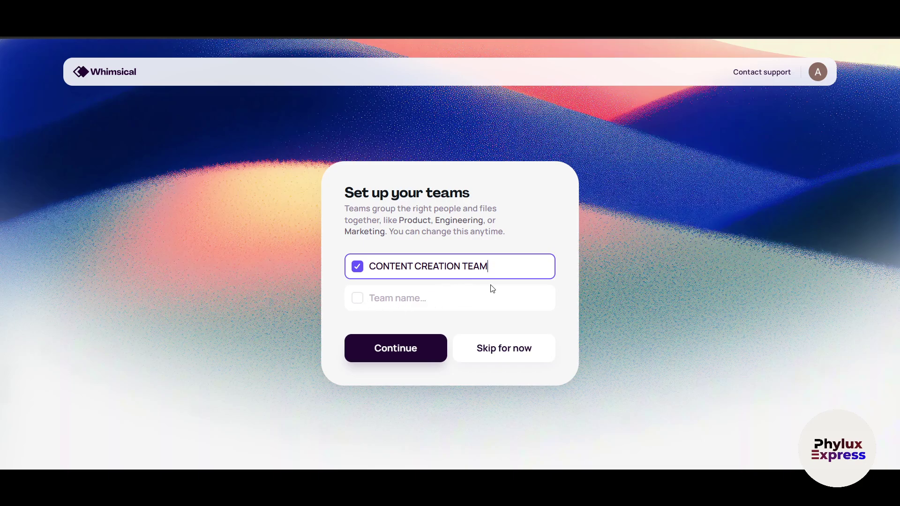
left_click(358, 299)
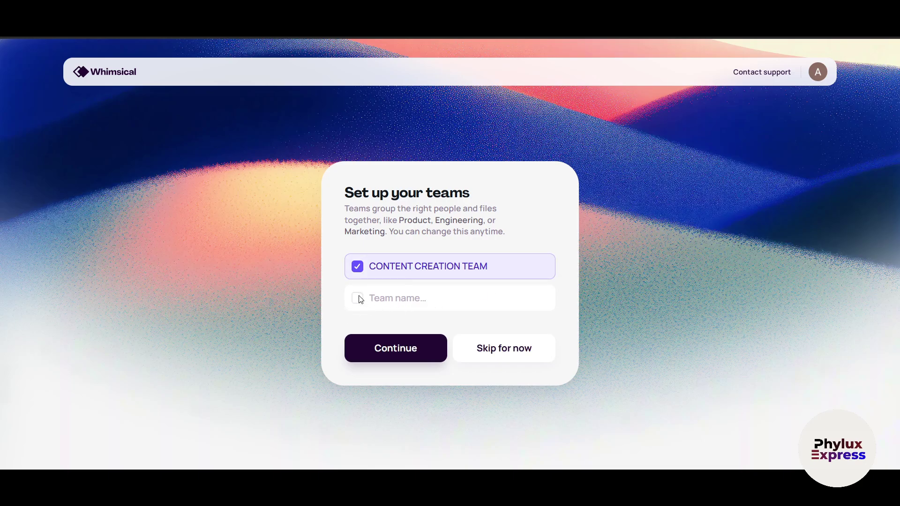
left_click(405, 358)
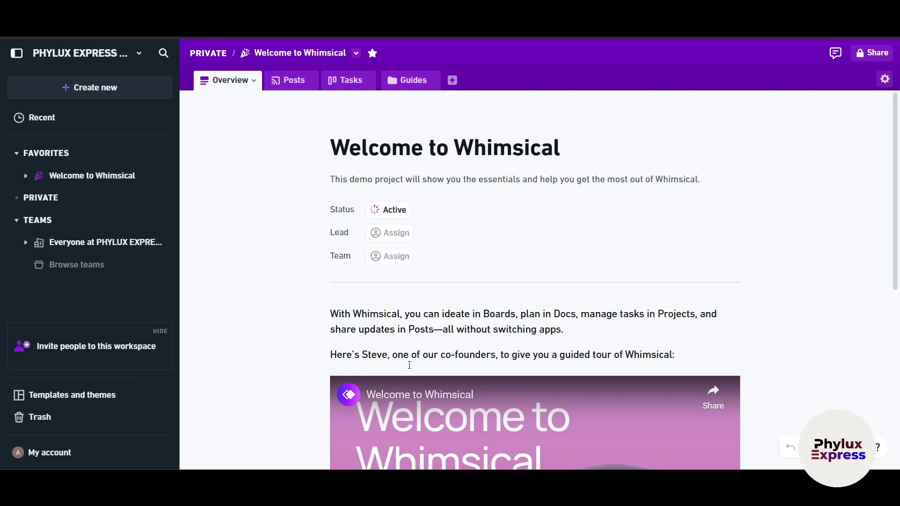
Step: Look at the workspace options and the choices for switching workspaces
left_click(78, 55)
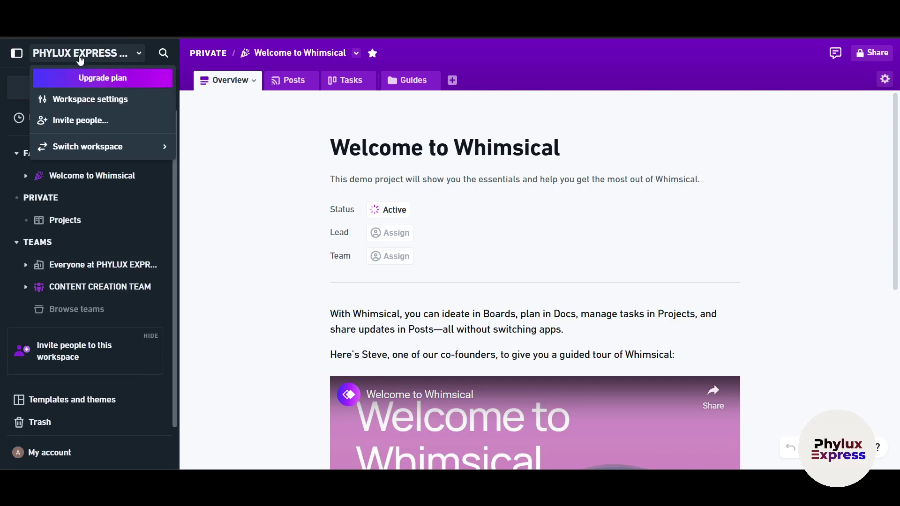
mouse_move(103, 146)
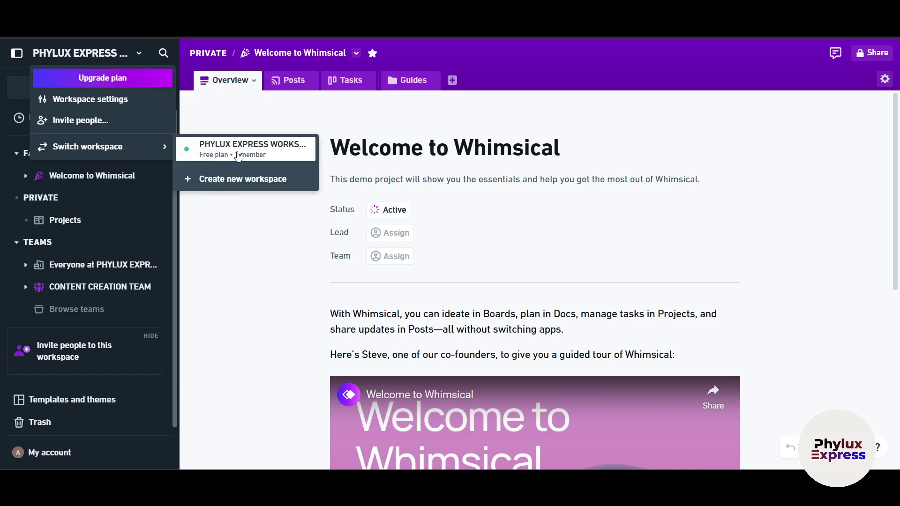
Step: Start creating another workspace and name it 2ND WORKSPACE
left_click(242, 185)
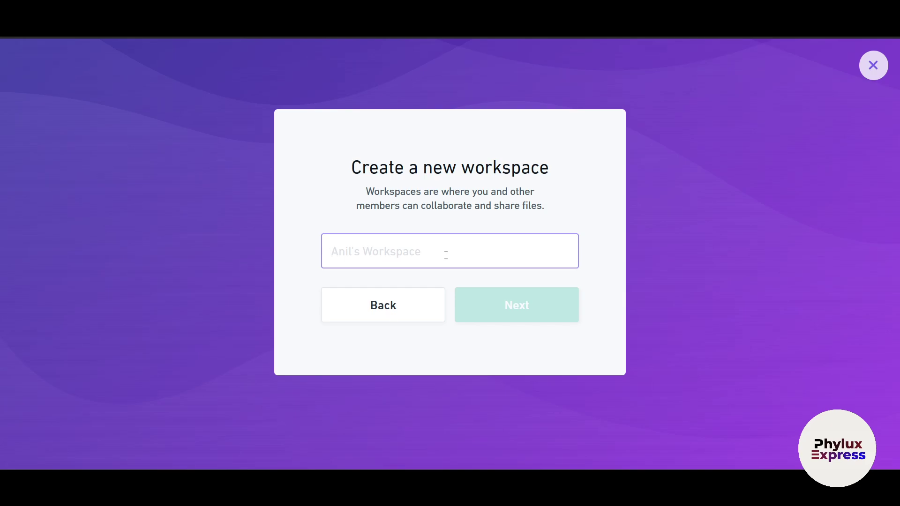
type("2")
key("BackSpace")
type("2ND WO")
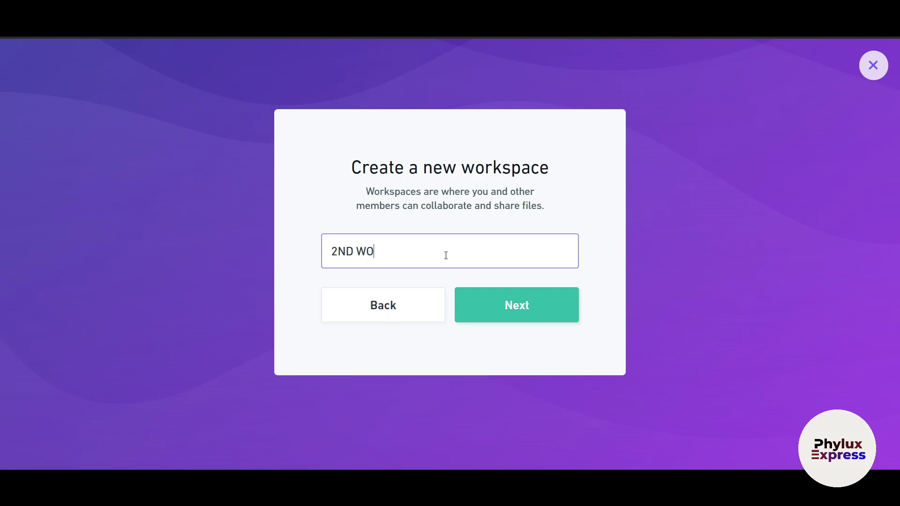
type("RSPACE")
left_click(382, 252)
type("K")
left_click(482, 297)
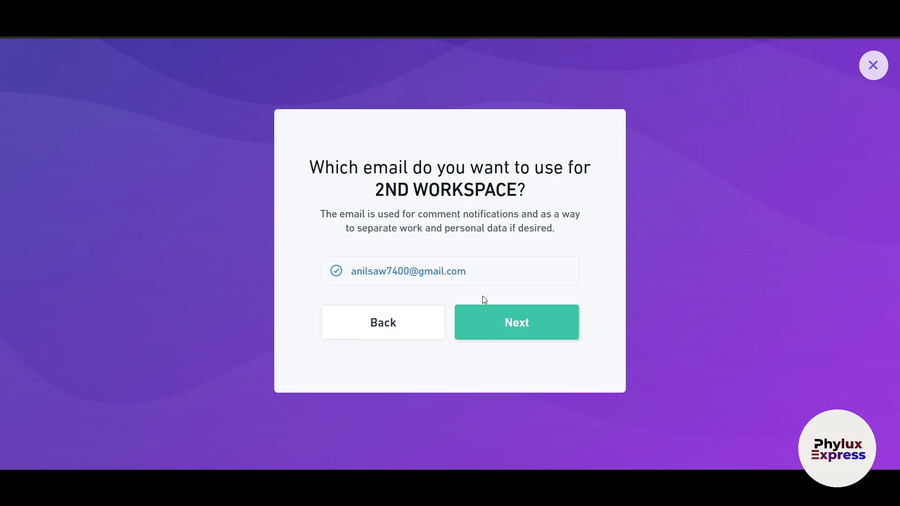
Step: Accept the suggested email for 2ND WORKSPACE and skip inviting people to finish creating it
left_click(555, 326)
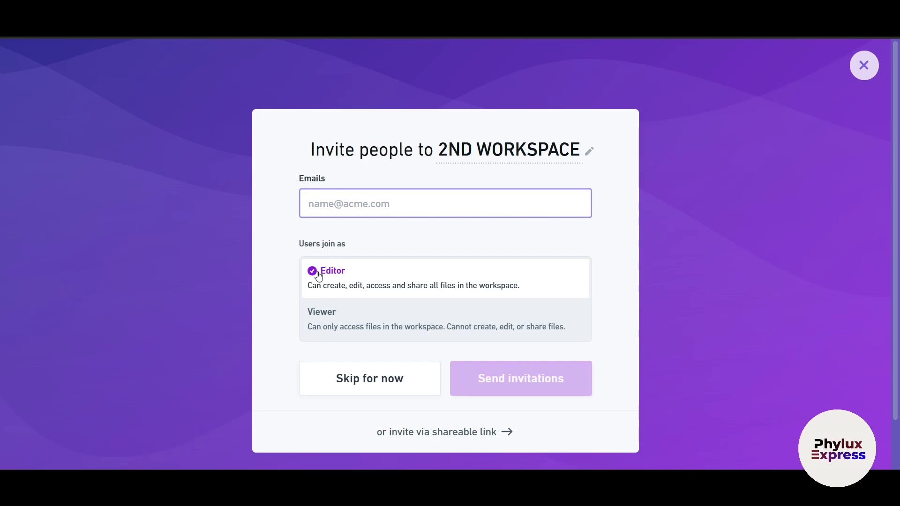
scroll(392, 394, "down", 1)
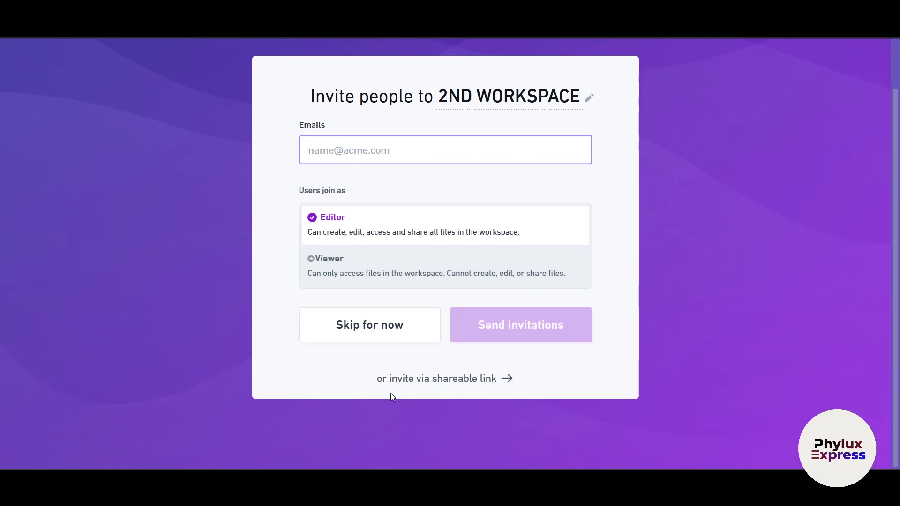
left_click(344, 339)
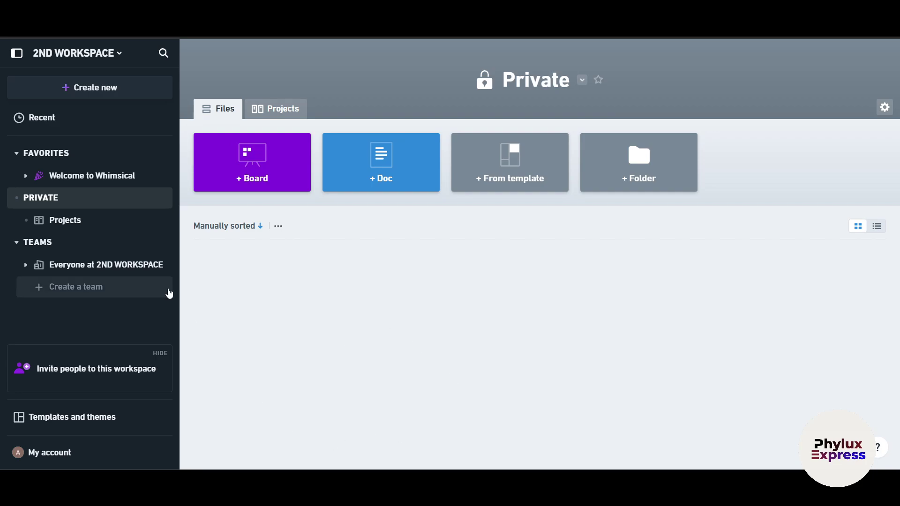
Step: Switch back to the PHYLUX EXPRESS WORKSPACE
left_click(112, 53)
mouse_move(113, 146)
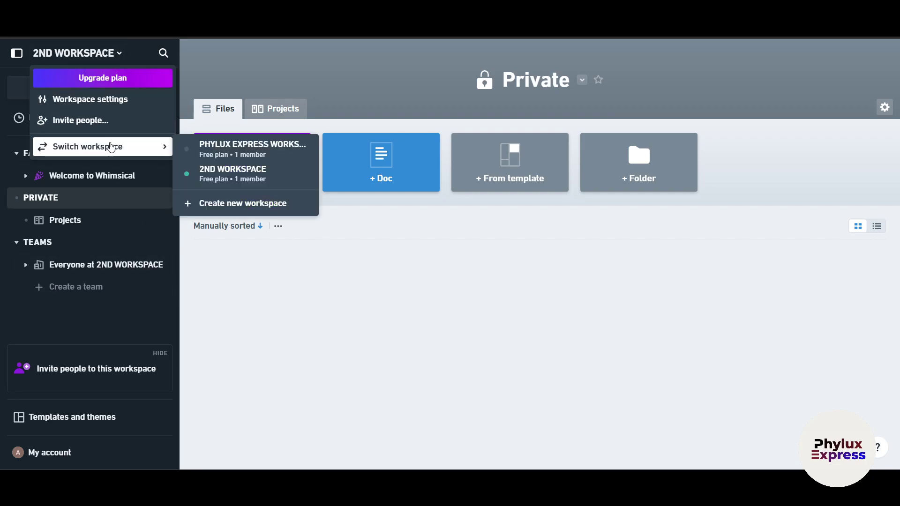
left_click(276, 155)
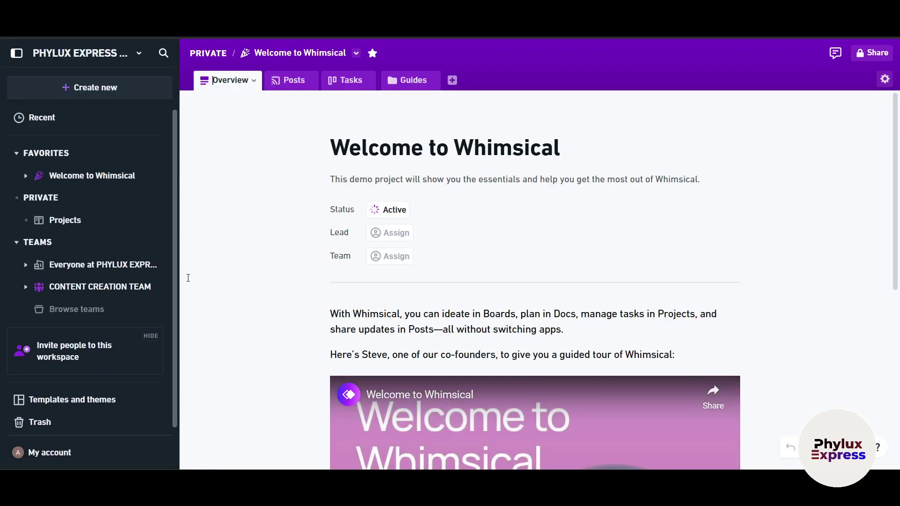
Step: View the Everyone at PHYLUX EXPRESS WORKSPACE team page and open the CONTENT CREATION TEAM page
scroll(79, 263, "down", 1)
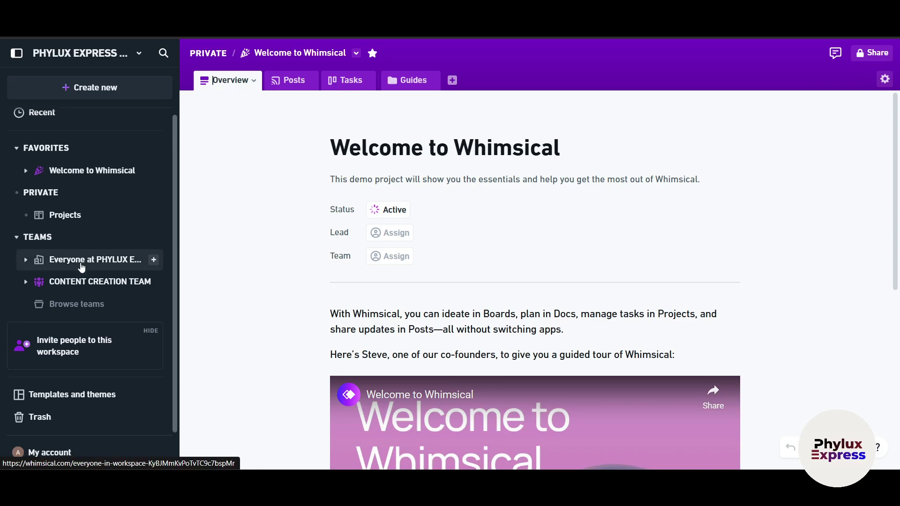
left_click(78, 261)
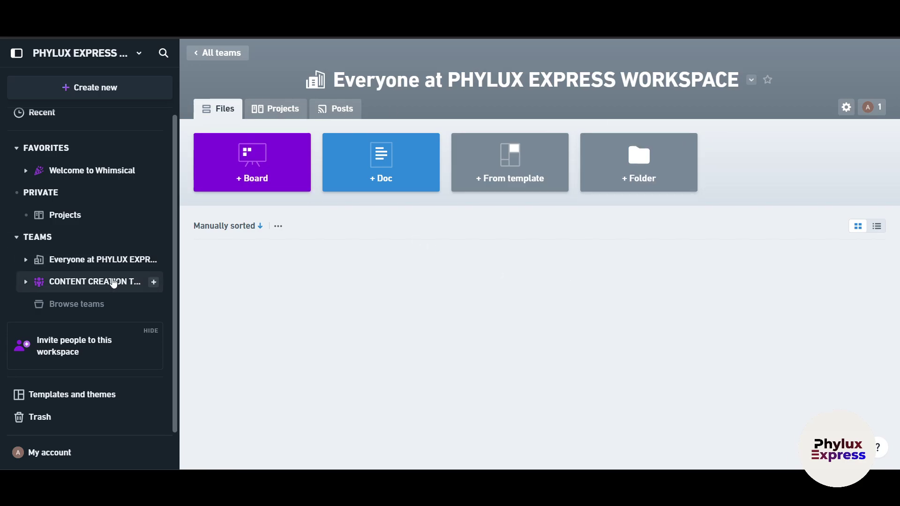
left_click(114, 283)
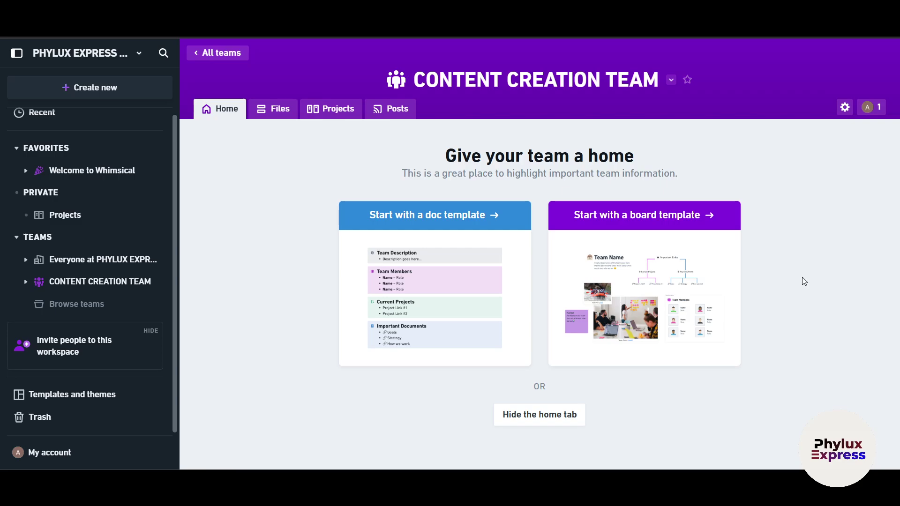
Step: Examine the team's Files, Projects, Home and Posts sections, including the description of what Posts are for
left_click(260, 108)
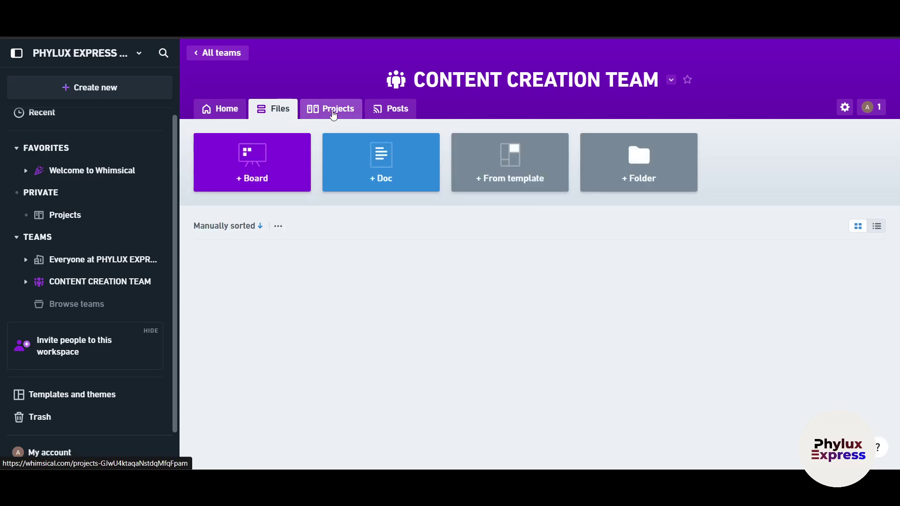
left_click(334, 112)
left_click(384, 112)
left_click(267, 113)
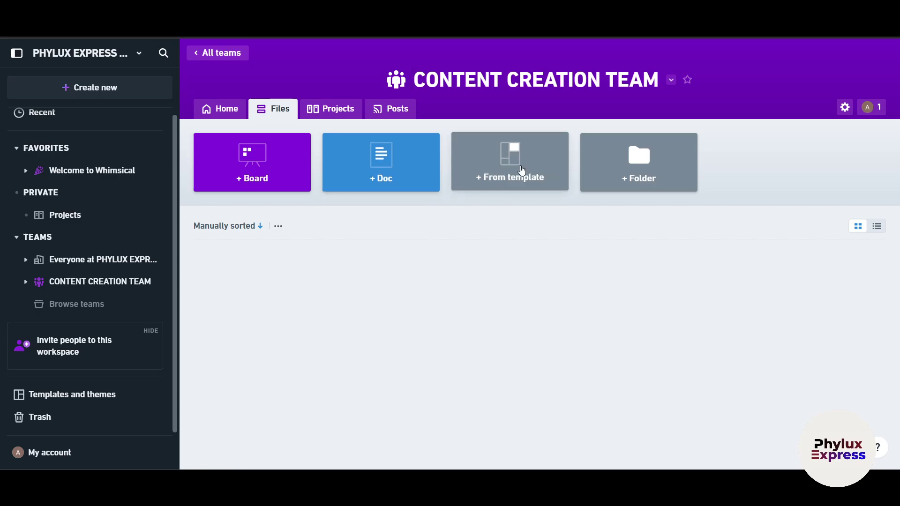
left_click(224, 109)
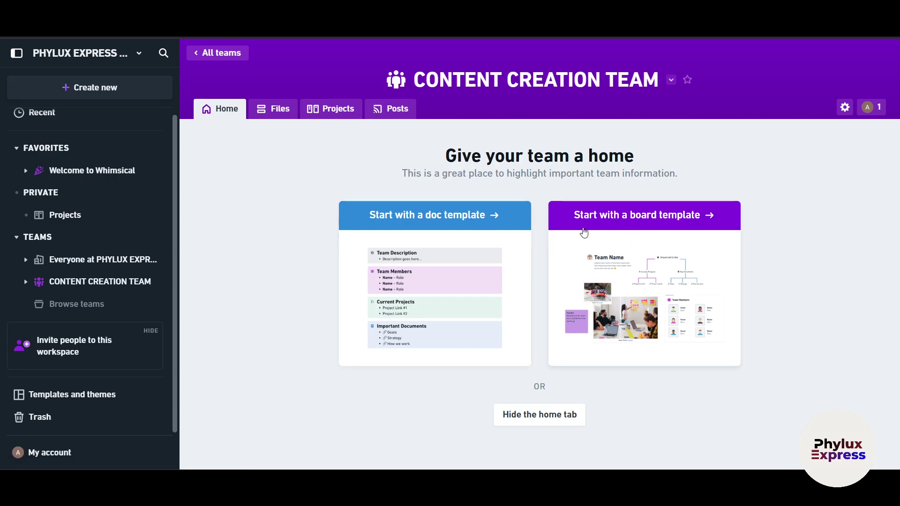
left_click(345, 116)
left_click(381, 115)
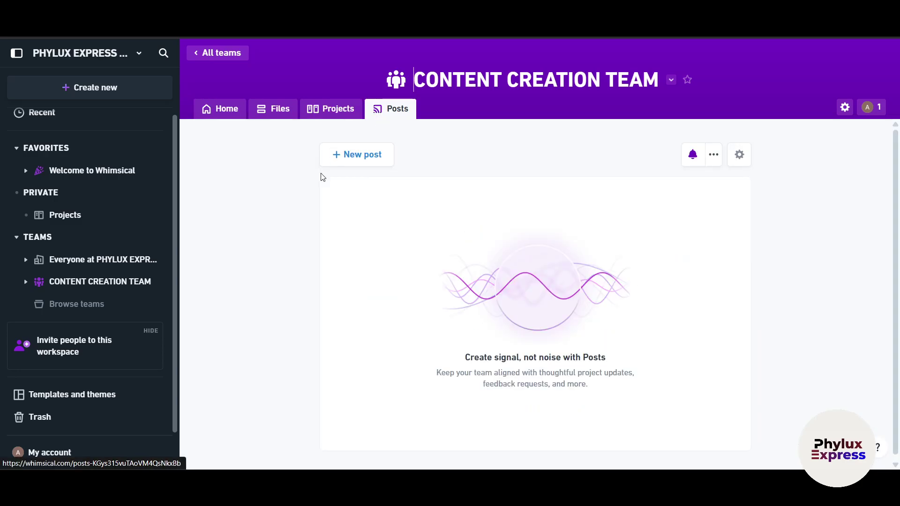
left_click_drag(442, 372, 609, 372)
left_click(666, 384)
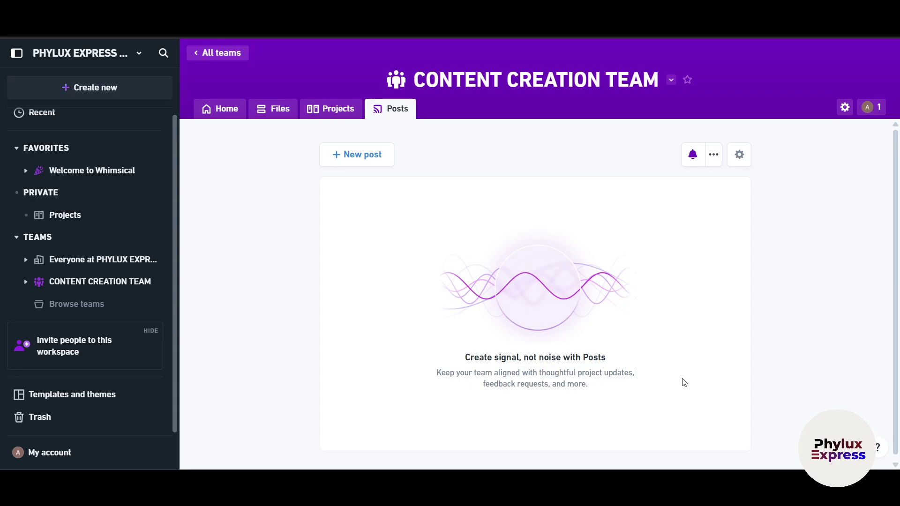
scroll(862, 318, "down", 1)
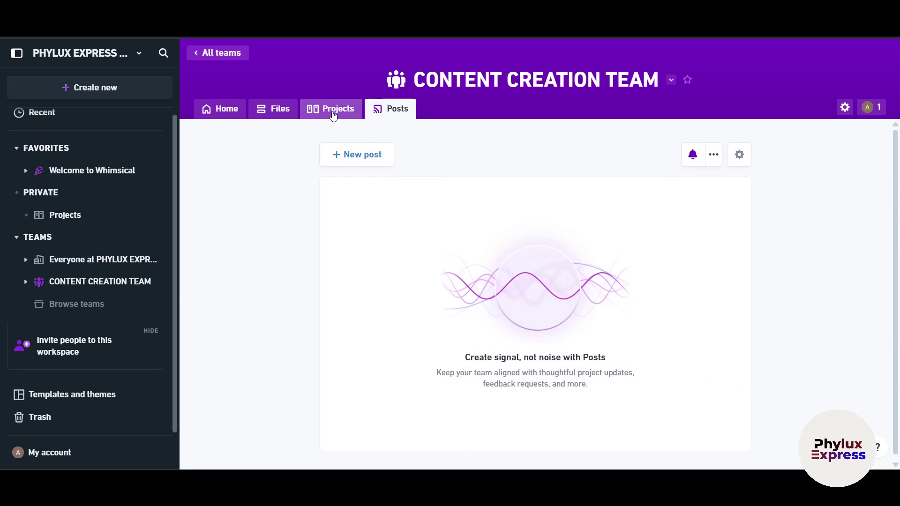
Step: Publish a General post titled HEY HELLO for the CONTENT CREATION TEAM
left_click(342, 156)
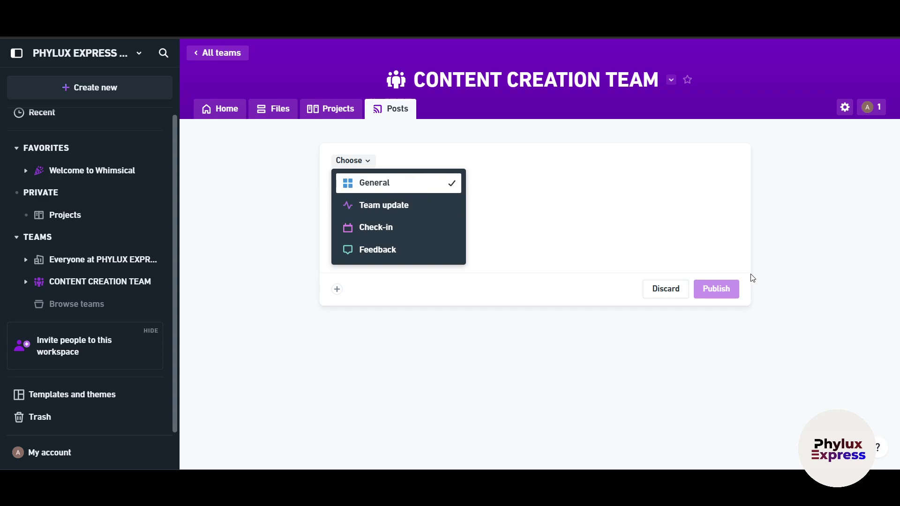
left_click(425, 183)
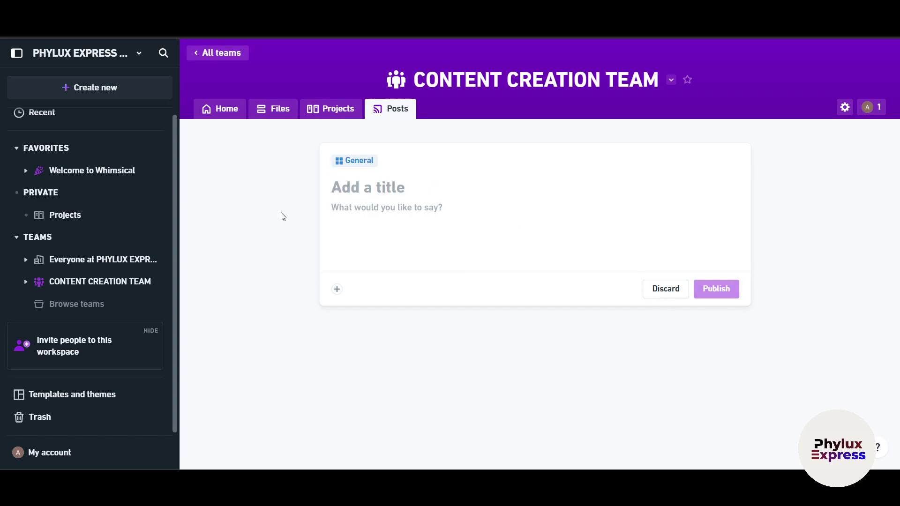
left_click(402, 187)
type("HEY HELLO")
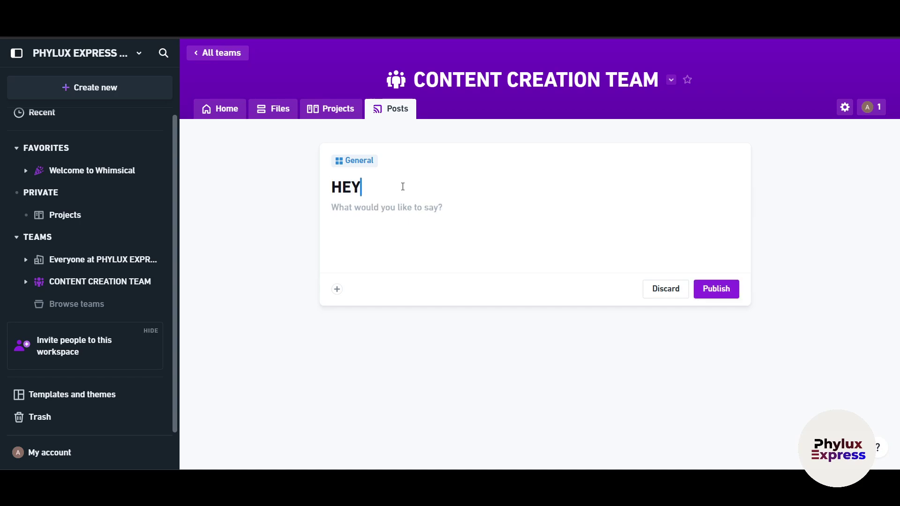
key("Return")
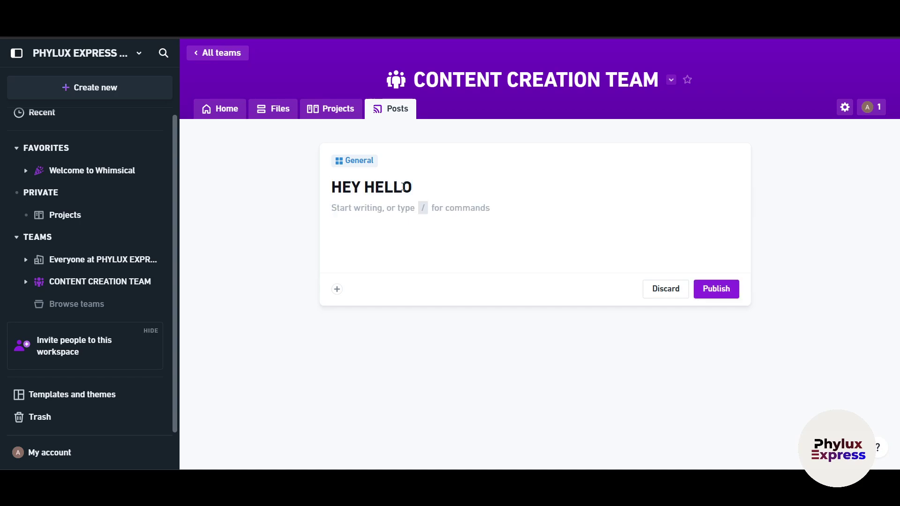
left_click(714, 290)
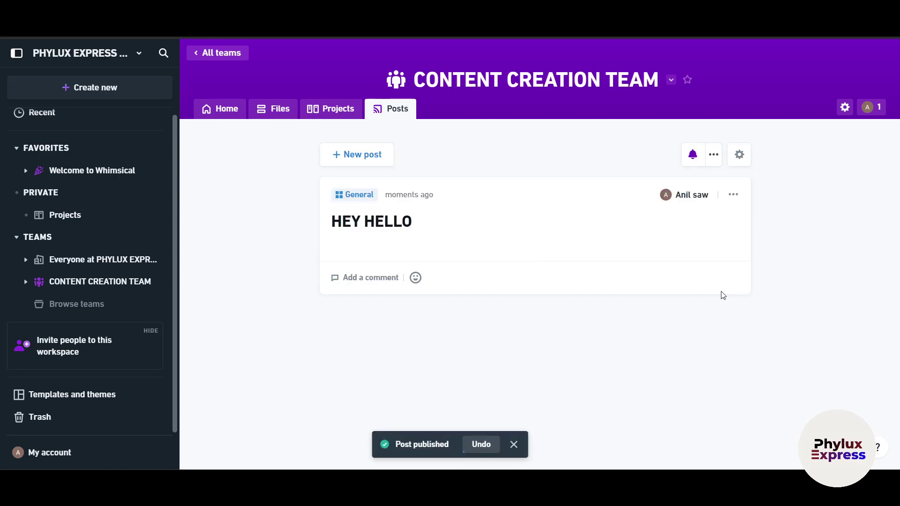
Step: Create the team's home page from the board template and look over its contents
left_click(221, 114)
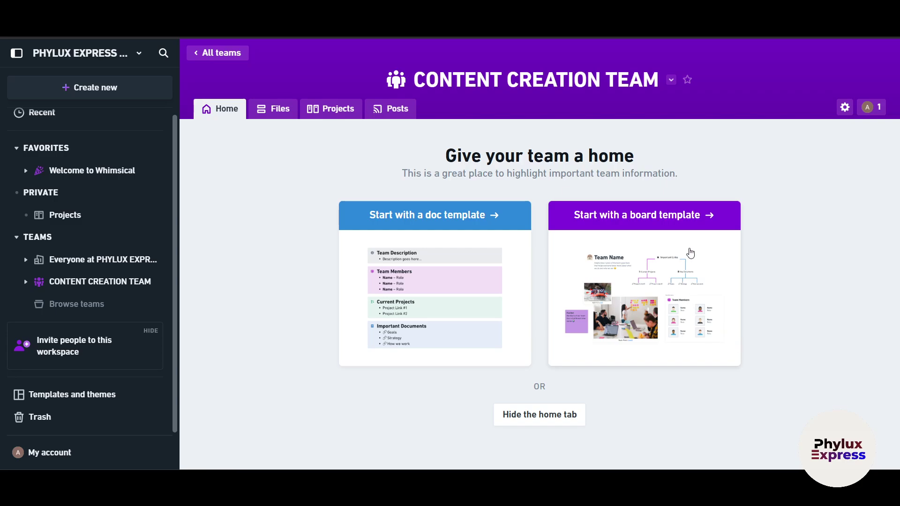
left_click(688, 222)
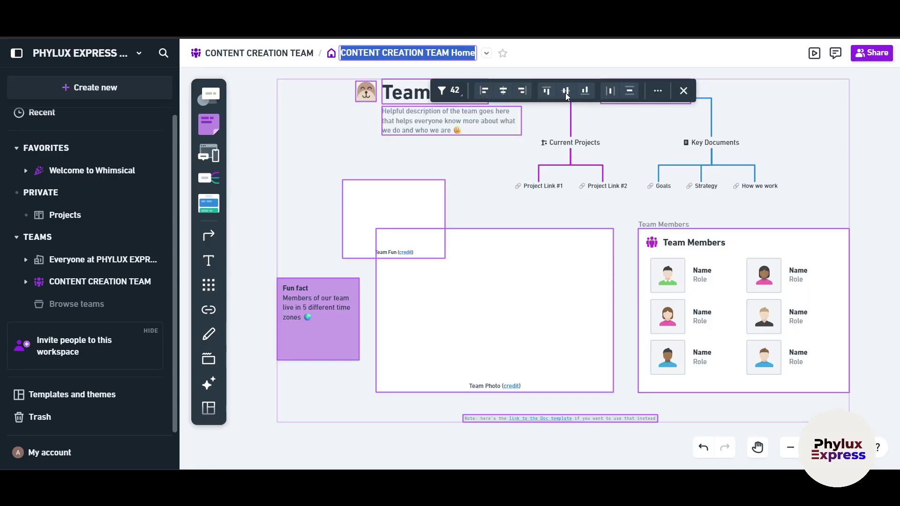
scroll(516, 246, "up", 3)
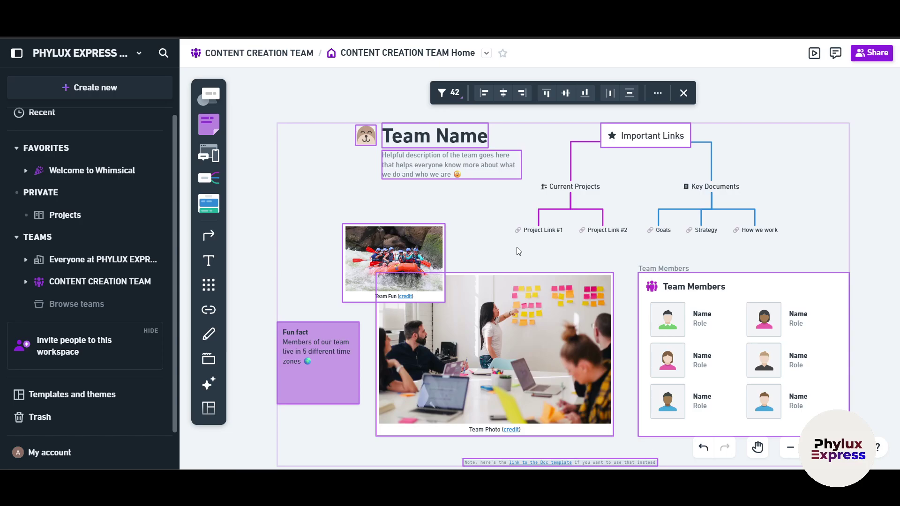
scroll(498, 211, "down", 2)
scroll(729, 322, "down", 2)
scroll(722, 359, "up", 3)
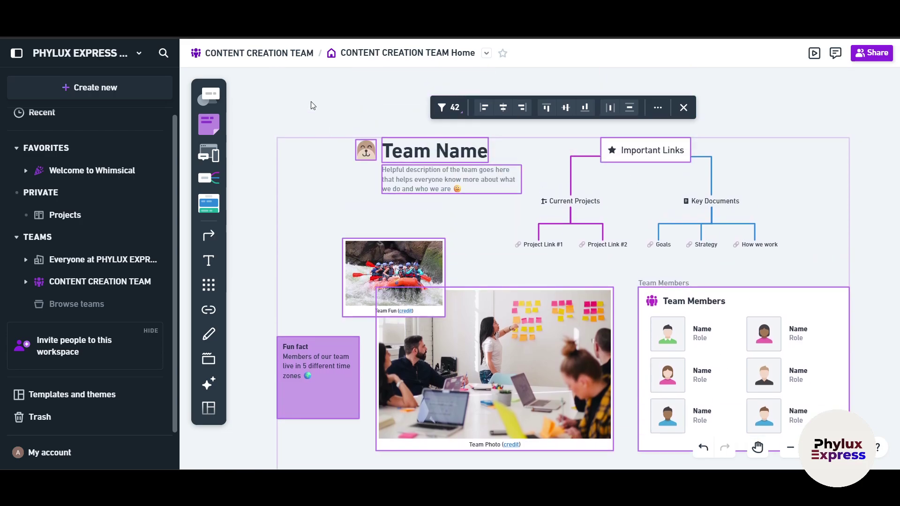
Step: Replace the Team Name heading on the board with CONTENT WORMS
left_click(430, 154)
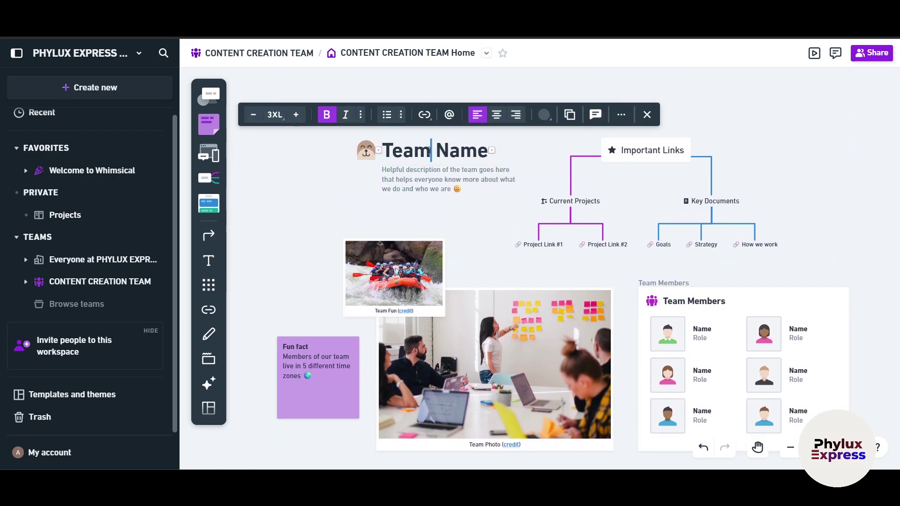
left_click(431, 152)
key("ctrl+a")
type("CONTENT ")
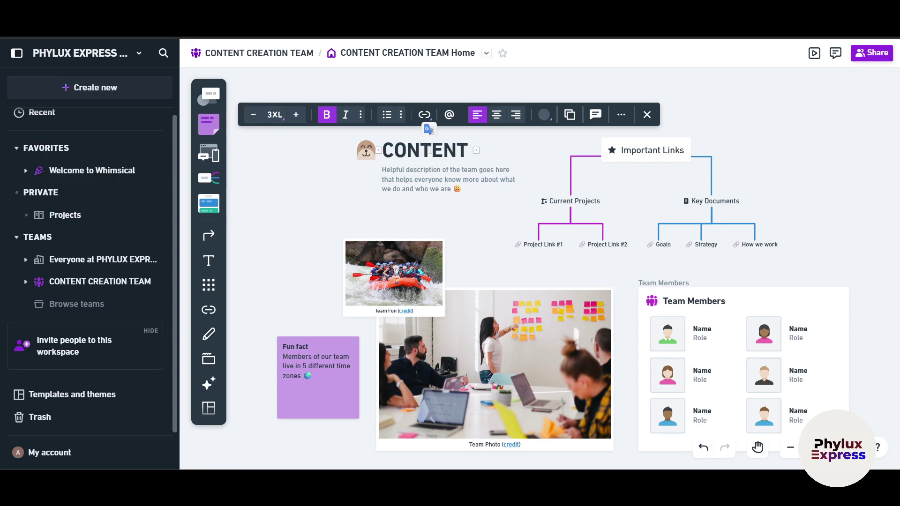
type("WORMS")
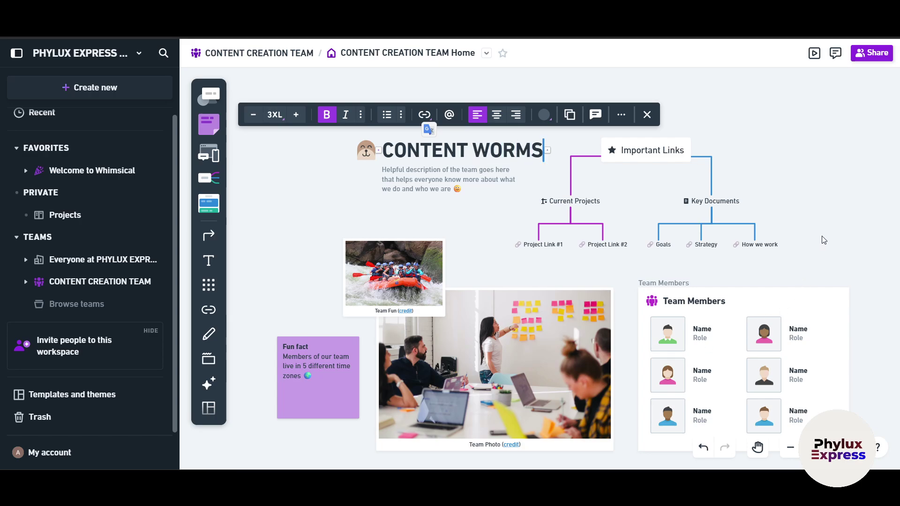
key("Escape")
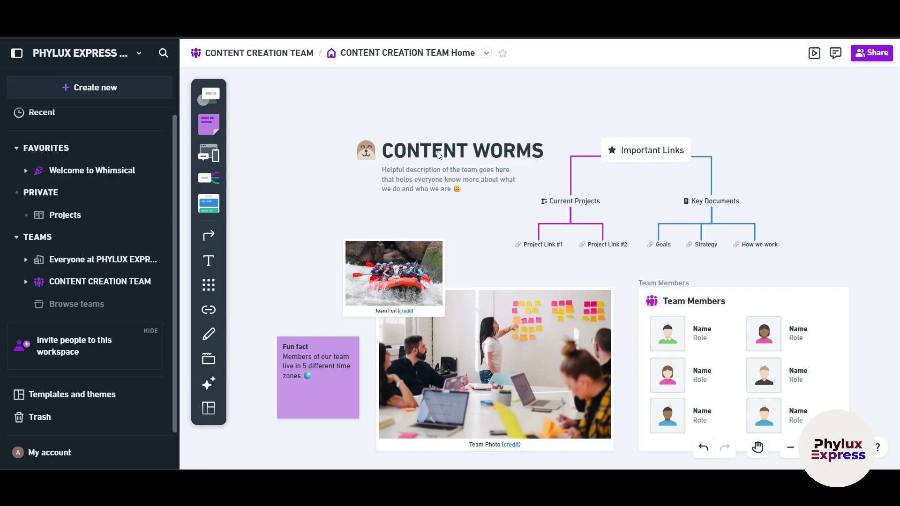
Step: Move the CONTENT WORMS heading to the empty area above the animal icon and team description, and hide the workspace sidebar
left_click_drag(487, 150, 390, 206)
left_click(791, 448)
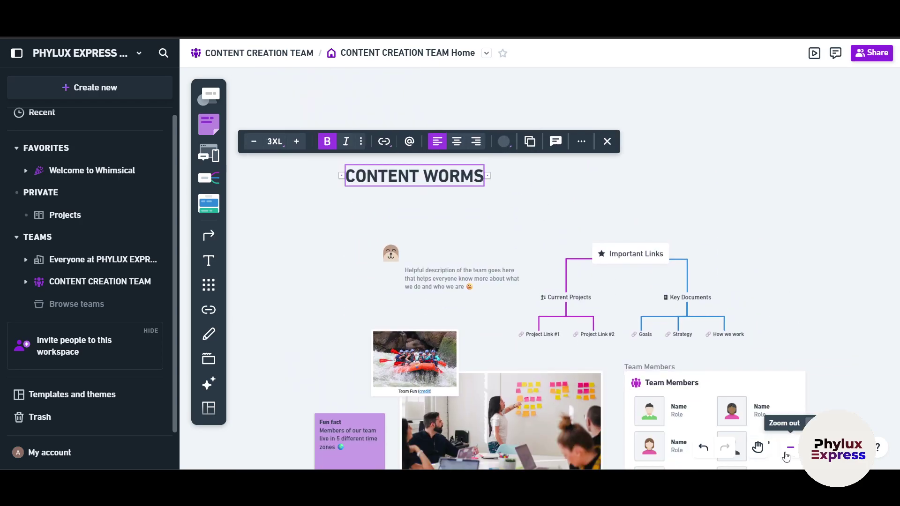
left_click(791, 448)
left_click(791, 448)
left_click_drag(776, 347, 719, 421)
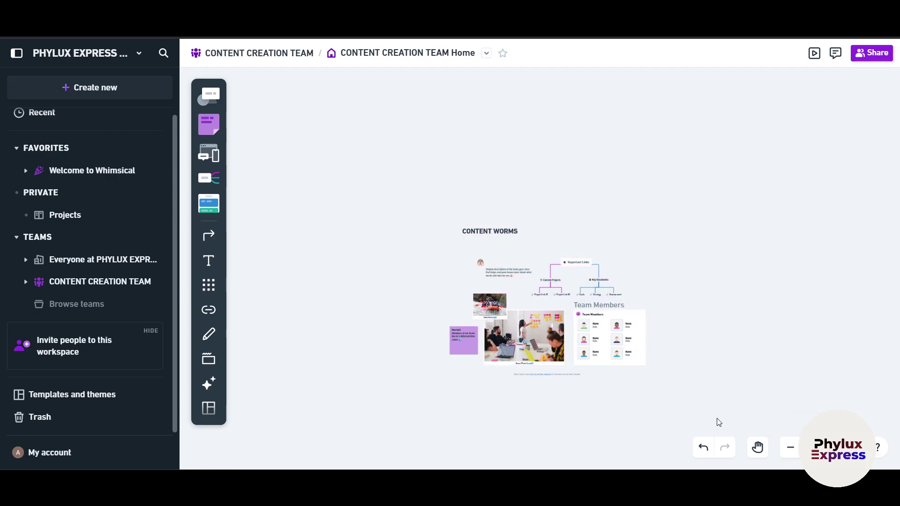
scroll(555, 330, "up", 5)
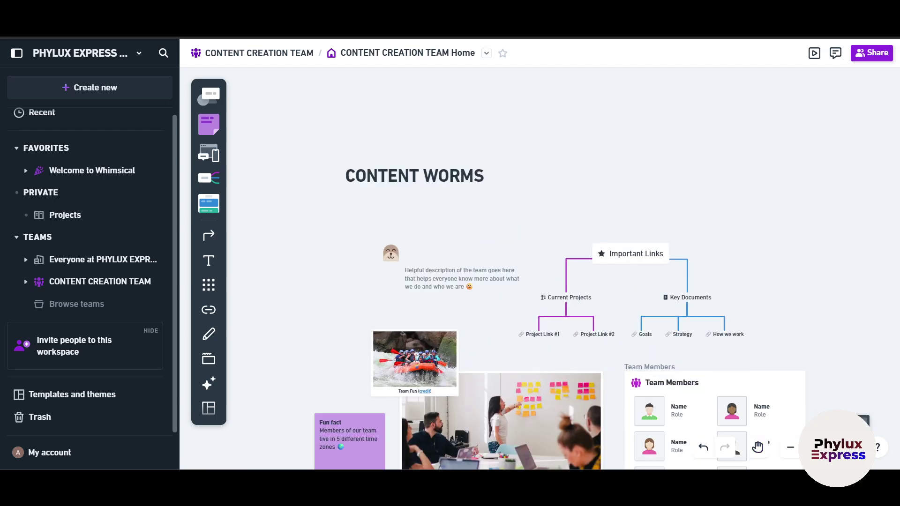
scroll(738, 357, "down", 1)
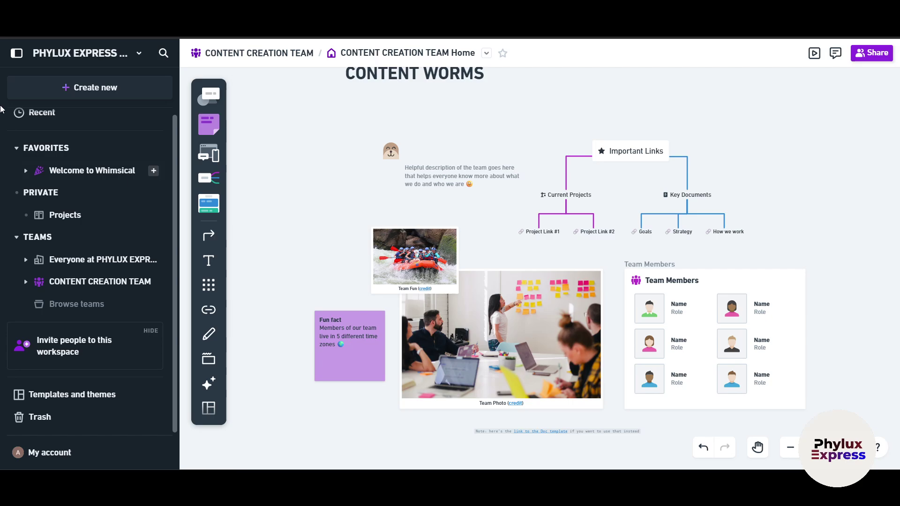
left_click(16, 53)
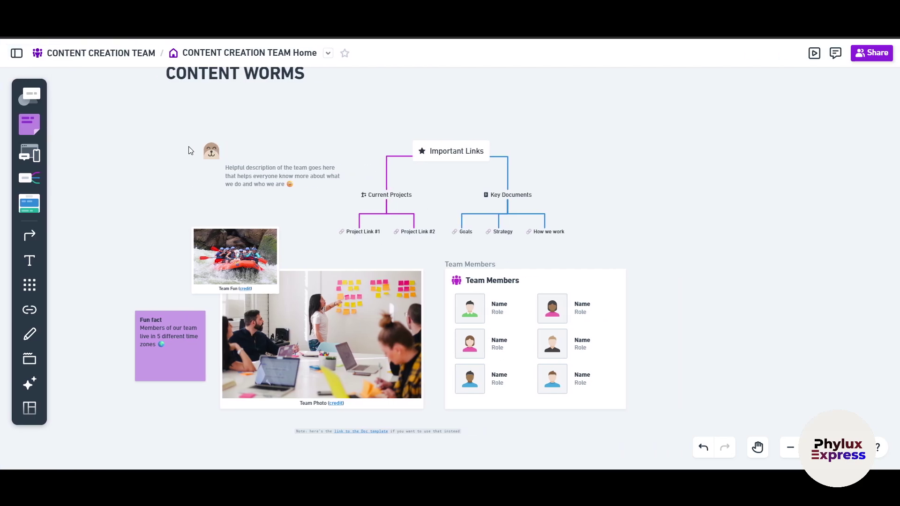
Step: Move the CONTENT WORMS heading beside the animal icon, directly above the team description, and widen its text box
scroll(177, 181, "left", 2)
scroll(177, 180, "up", 1)
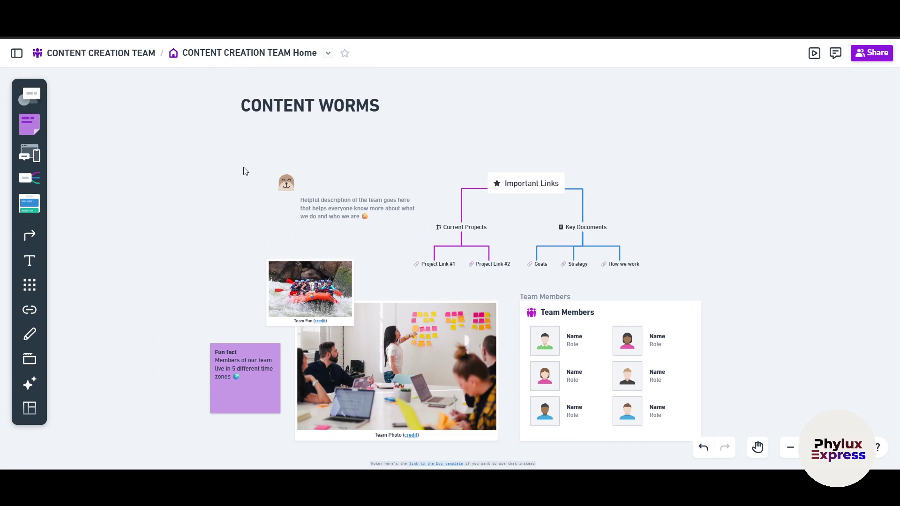
scroll(305, 200, "up", 1)
scroll(302, 184, "down", 1)
scroll(302, 184, "up", 4)
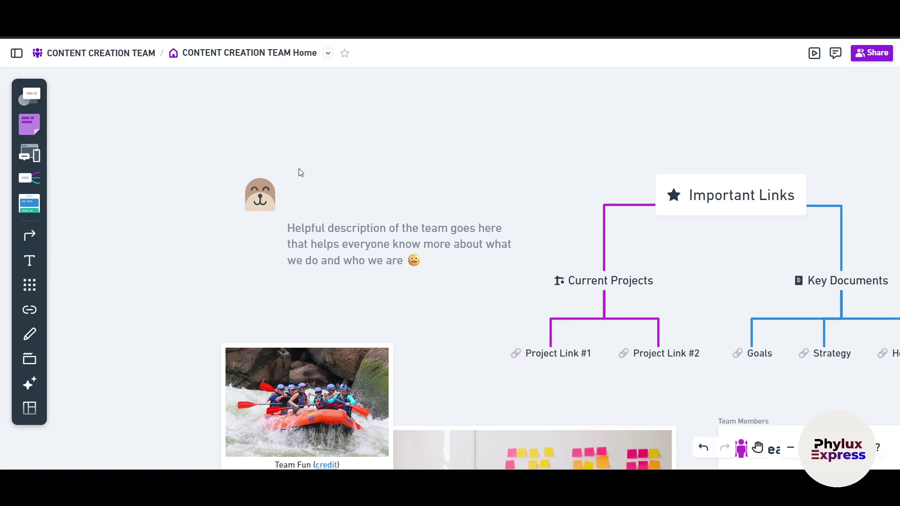
scroll(301, 172, "down", 6)
left_click(308, 145)
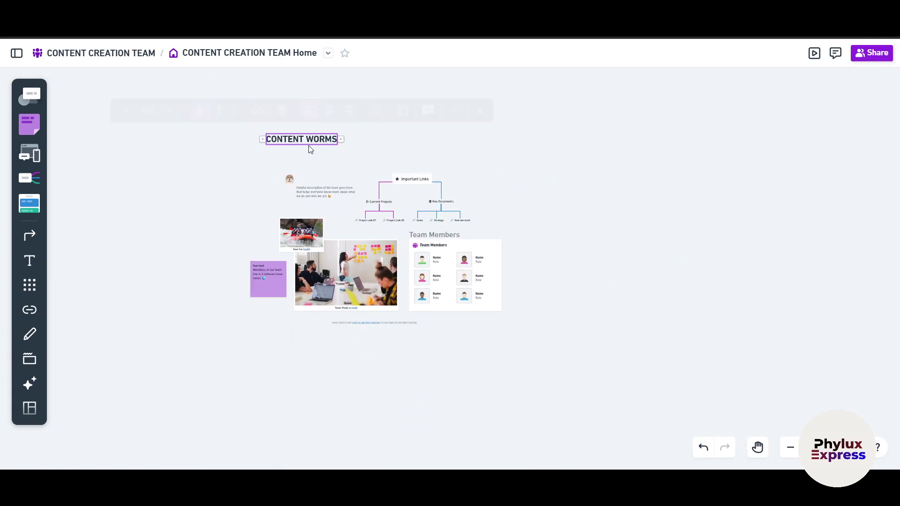
left_click_drag(308, 145, 327, 177)
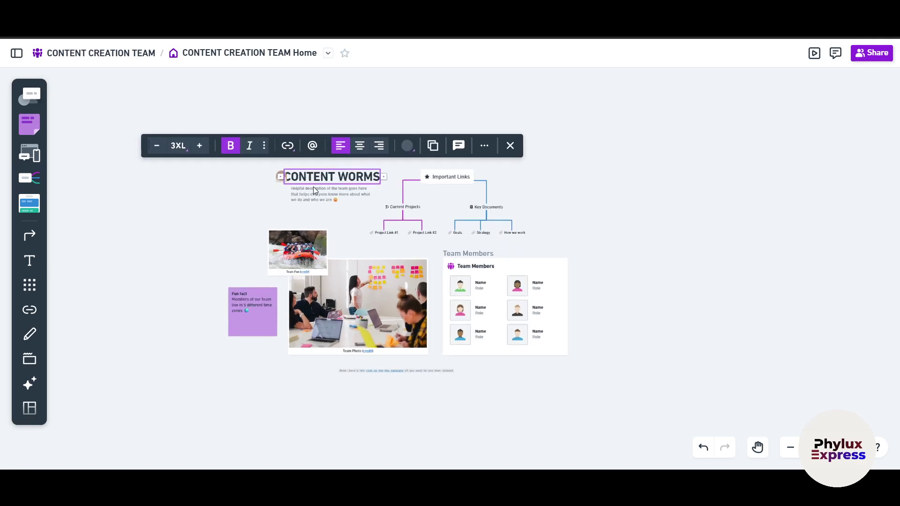
scroll(300, 181, "up", 3)
left_click_drag(260, 172, 285, 171)
left_click_drag(416, 182, 441, 183)
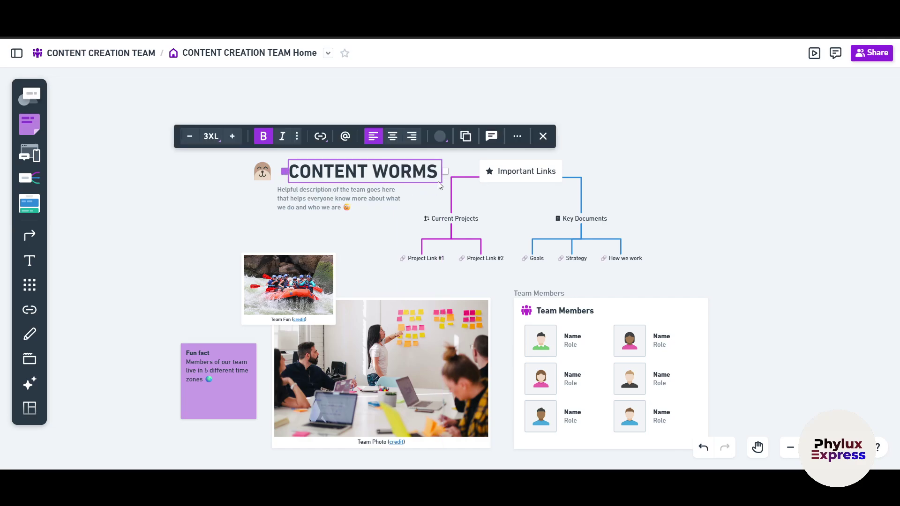
Step: Try smaller text sizes down to XL on the CONTENT WORMS heading and restore it to 3XL
left_click(189, 136)
left_click(190, 136)
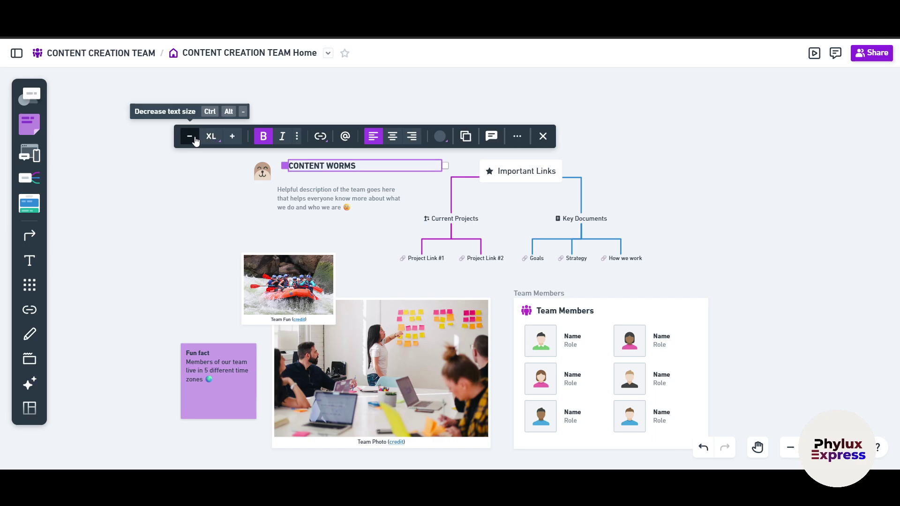
left_click(231, 137)
left_click(228, 139)
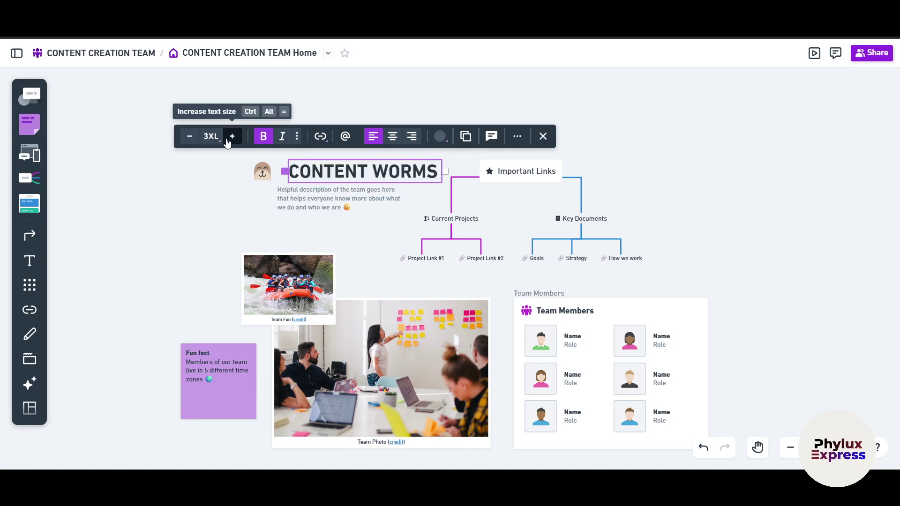
left_click(189, 140)
left_click(229, 139)
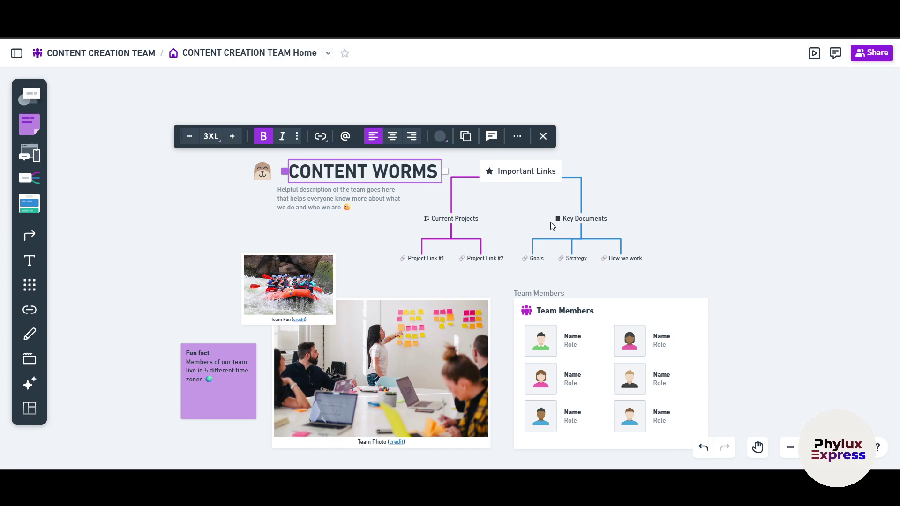
Step: Shift the CONTENT WORMS heading so its left edge lines up with the team description beneath it
left_click(489, 221)
left_click(422, 181)
mouse_move(440, 184)
left_mouse_down()
mouse_move(311, 114)
mouse_move(371, 173)
mouse_move(440, 183)
left_mouse_up()
left_click(209, 227)
left_click(309, 165)
left_click_drag(368, 174, 356, 175)
left_click(125, 245)
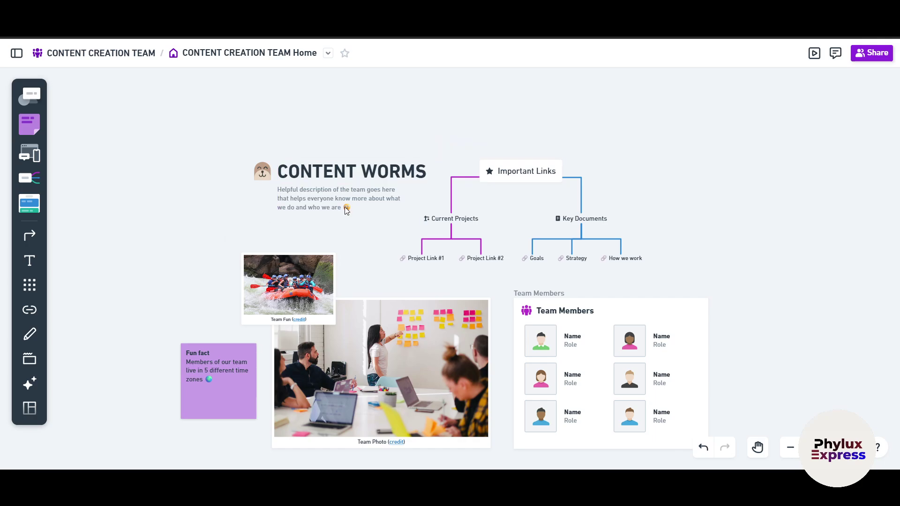
Step: Move the team description closer under the heading and replace its text with JUST MAKE GOOD VIDEOS!!!
scroll(345, 207, "up", 5)
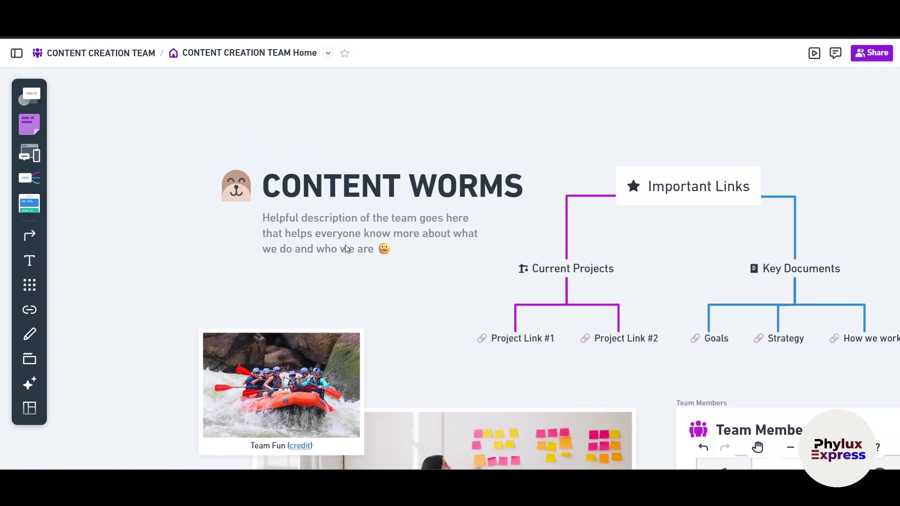
mouse_move(293, 235)
left_mouse_down()
mouse_move(317, 237)
mouse_move(309, 235)
left_mouse_up()
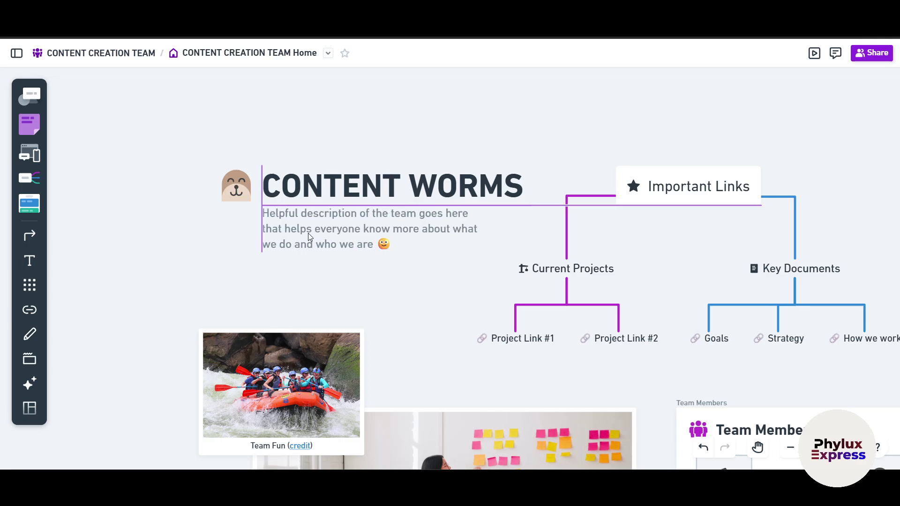
left_click(308, 231)
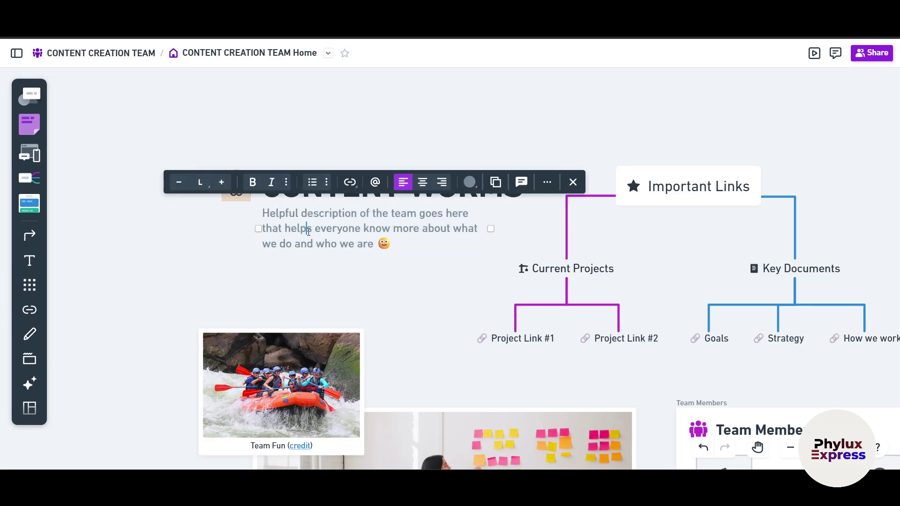
key("ctrl+a")
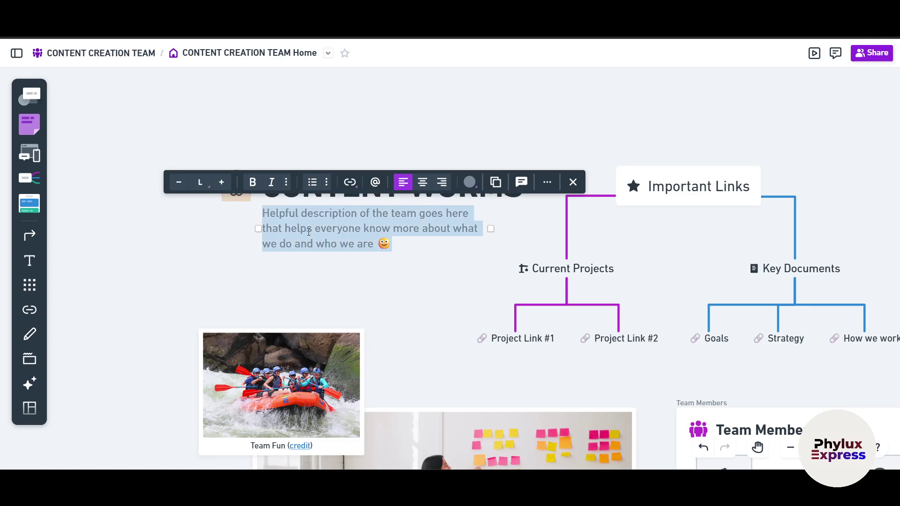
type("JUST MAKE GO")
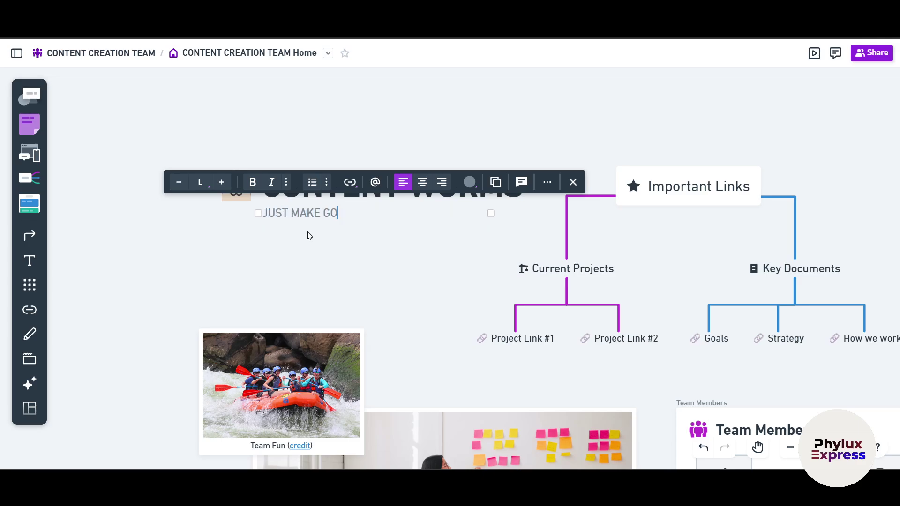
type("OD VIDEOS!!!")
left_click(169, 223)
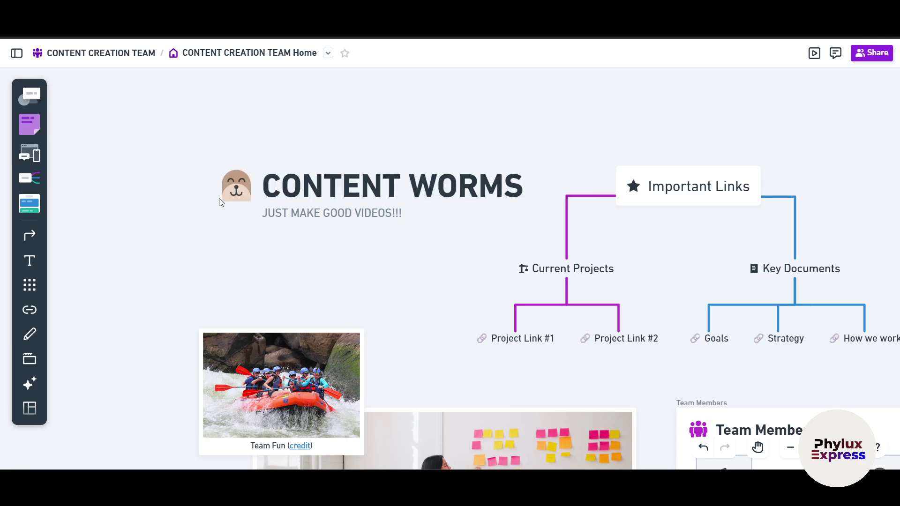
Step: Enlarge the animal icon and position it slightly further left of the CONTENT WORMS heading
left_click(236, 194)
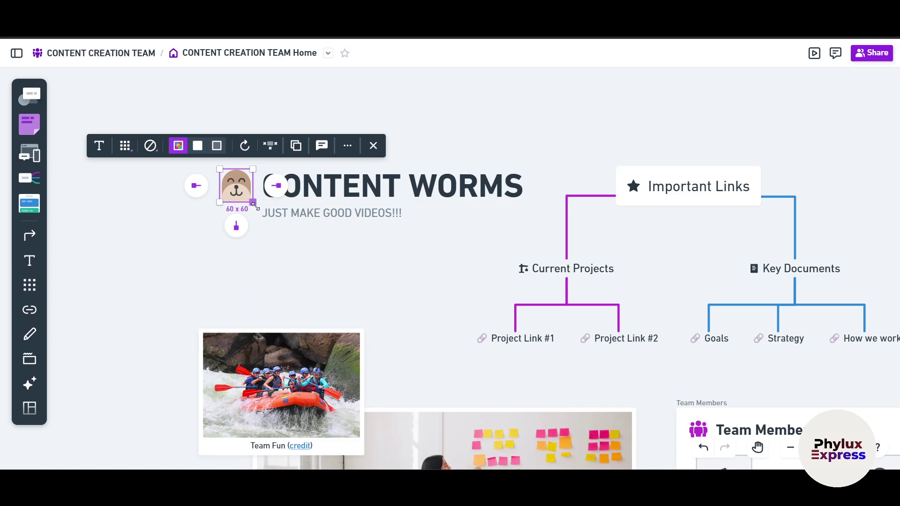
left_click_drag(256, 206, 226, 114)
scroll(349, 164, "up", 1)
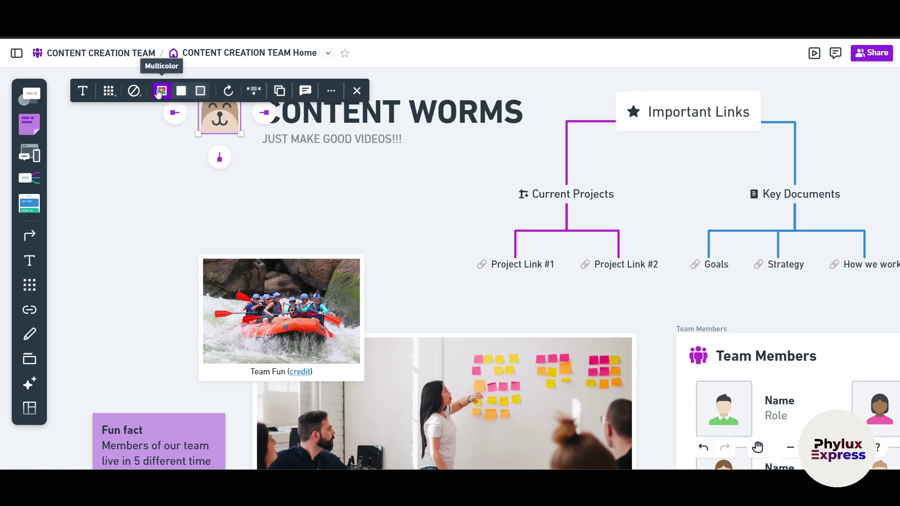
Step: Try the Outline and Fill styles and a yellow colour on the animal icon, and restore its Multicolor style
left_click(159, 92)
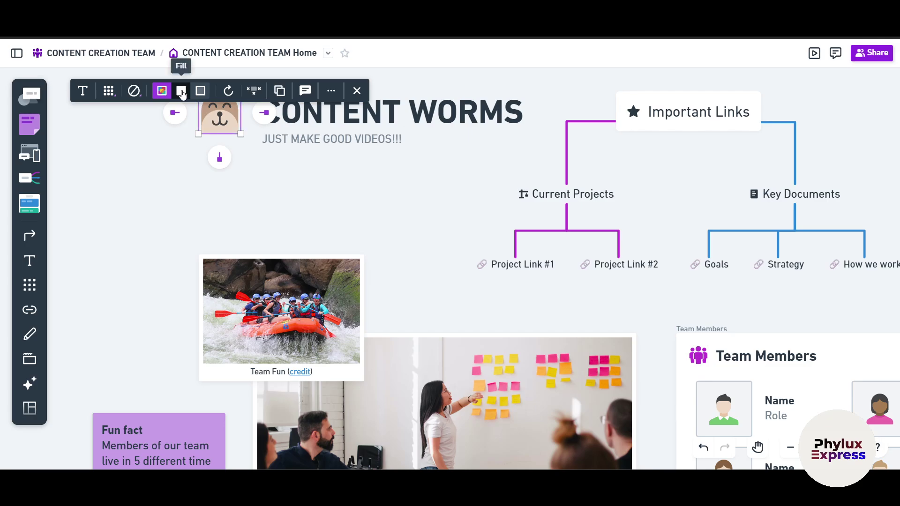
left_click(182, 93)
left_click(202, 94)
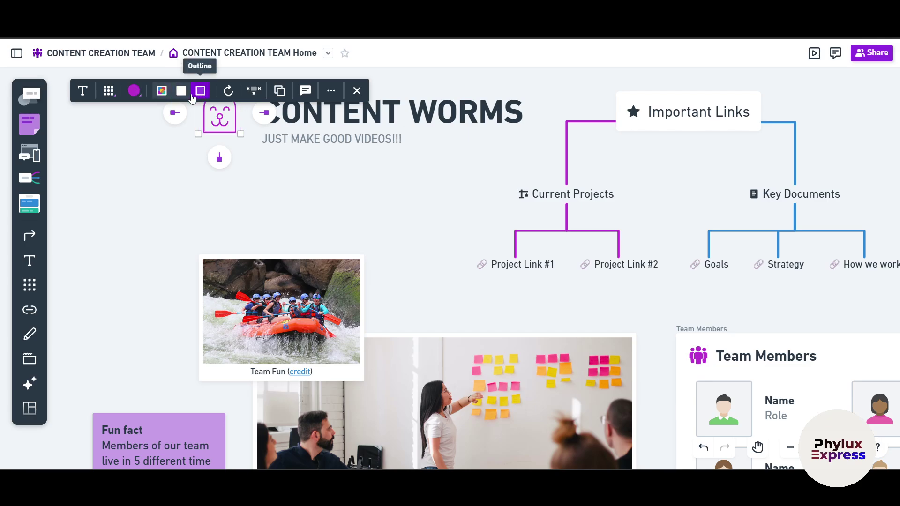
left_click(181, 91)
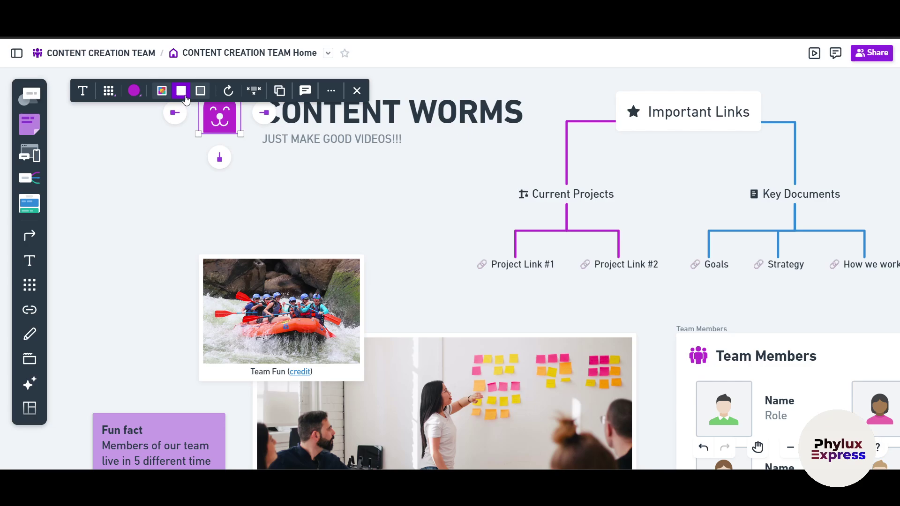
left_click(134, 91)
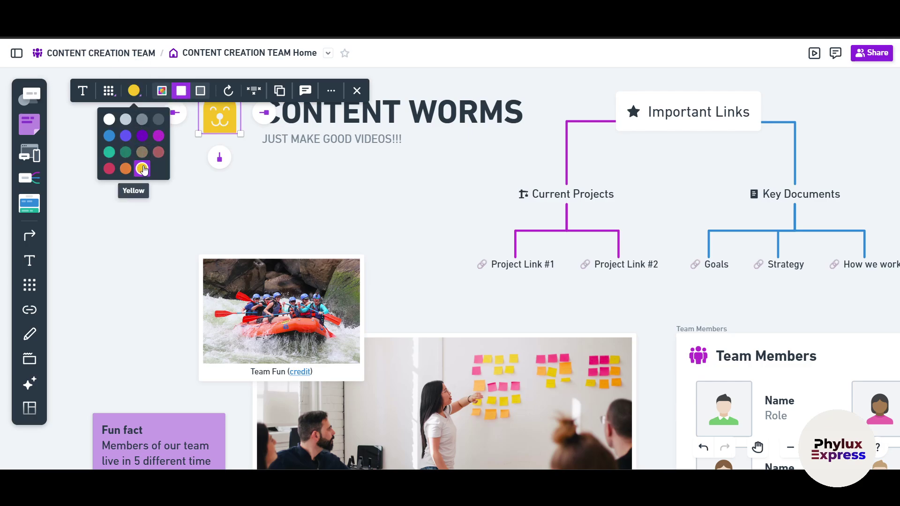
left_click(142, 168)
left_click(162, 91)
scroll(161, 237, "up", 1)
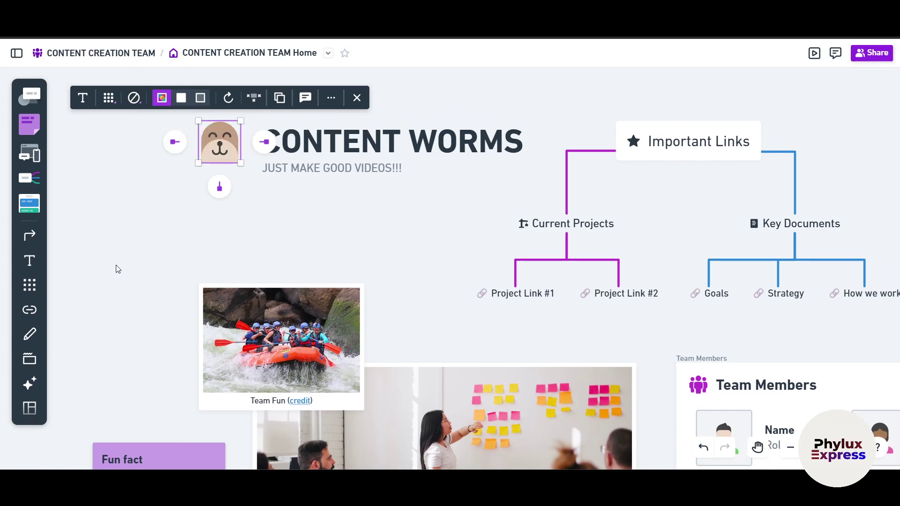
left_click(119, 269)
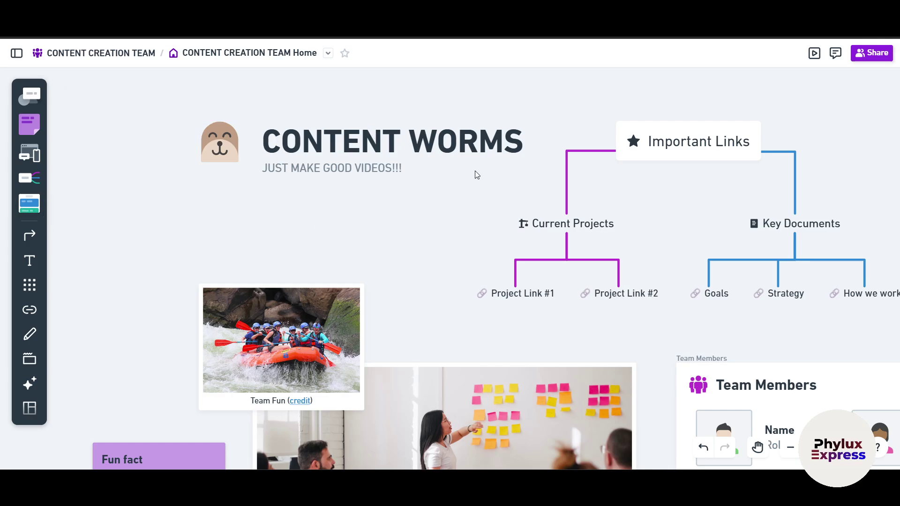
Step: Nudge the Important Links mind map slightly closer to the CONTENT WORMS heading
scroll(516, 183, "down", 5)
scroll(523, 178, "up", 4)
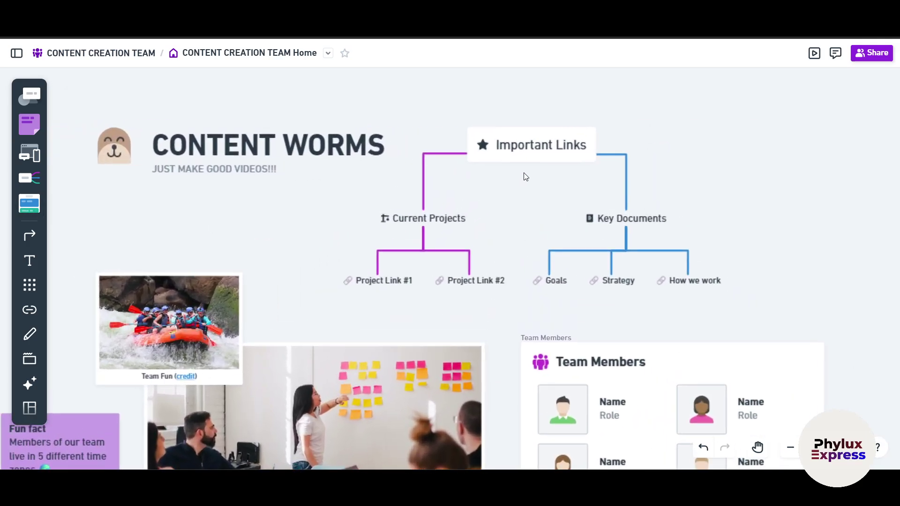
scroll(524, 173, "up", 1)
left_click(527, 157)
left_click_drag(537, 142, 529, 145)
left_click(413, 163)
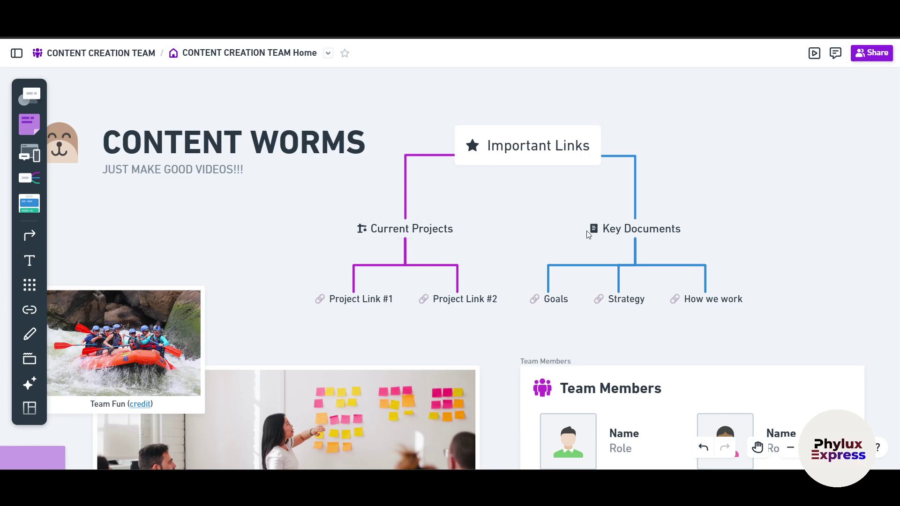
Step: Add a new branch labelled BOX 2 under the Important Links node, next to Key Documents
left_click(576, 149)
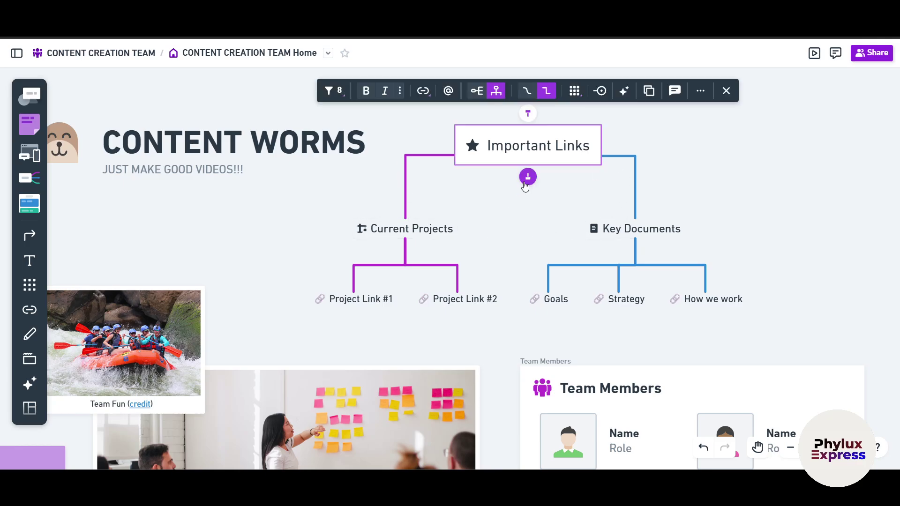
left_click(528, 177)
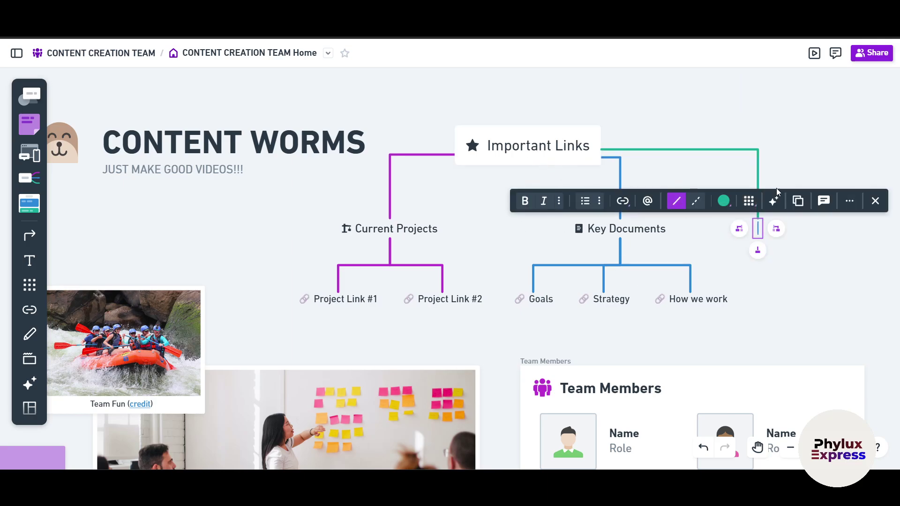
scroll(780, 255, "up", 5)
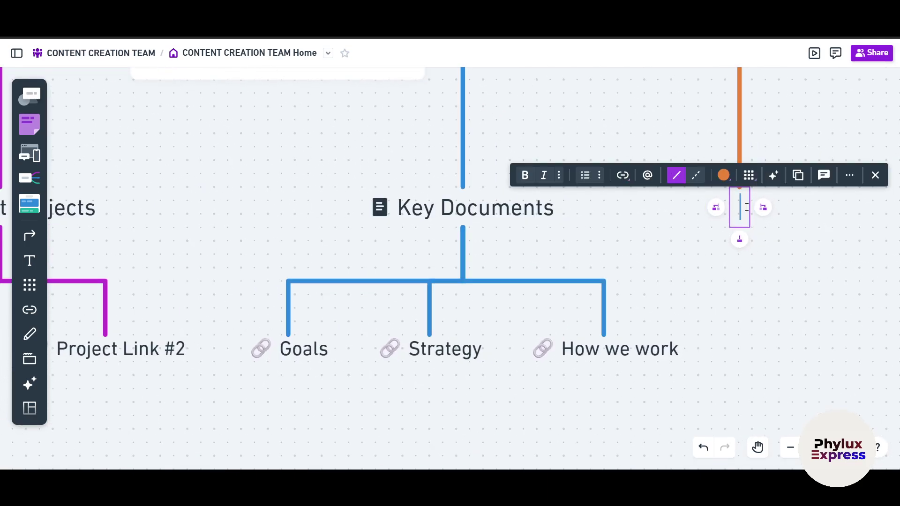
type("BOX 2")
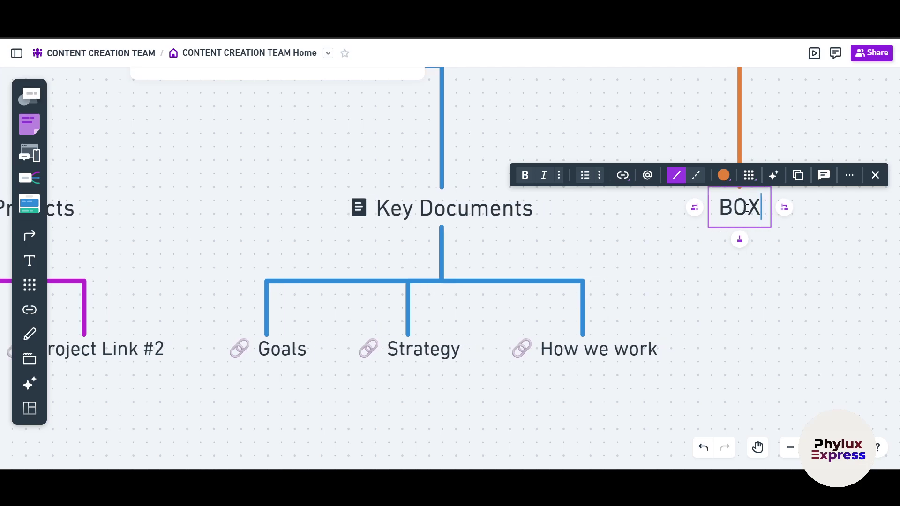
left_click(716, 255)
left_click(720, 219)
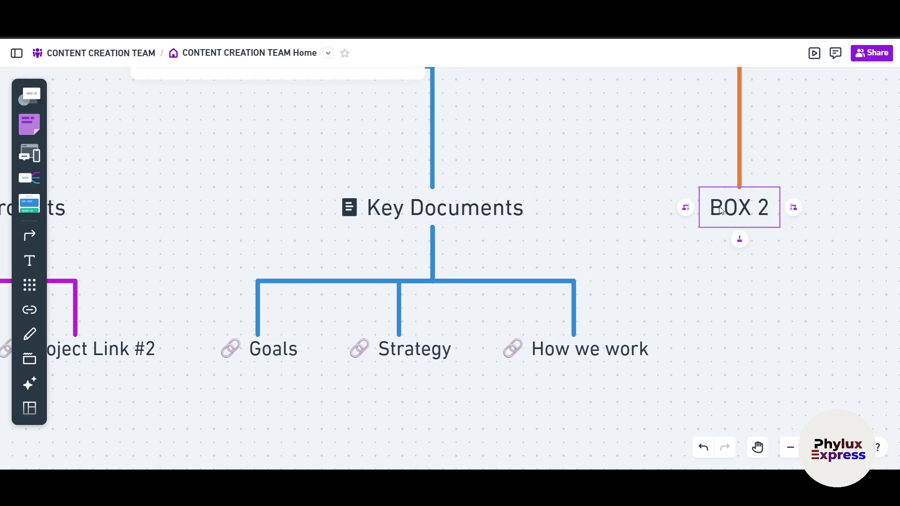
left_click(686, 207)
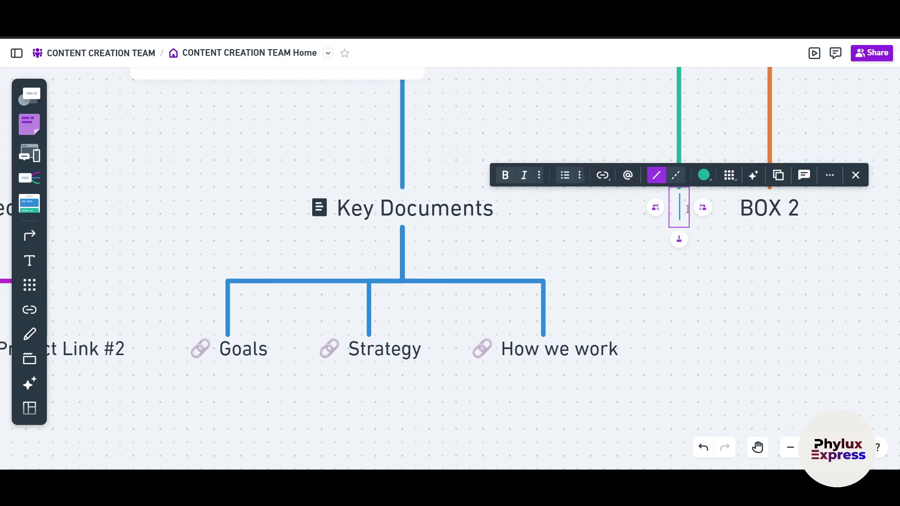
scroll(653, 246, "down", 5)
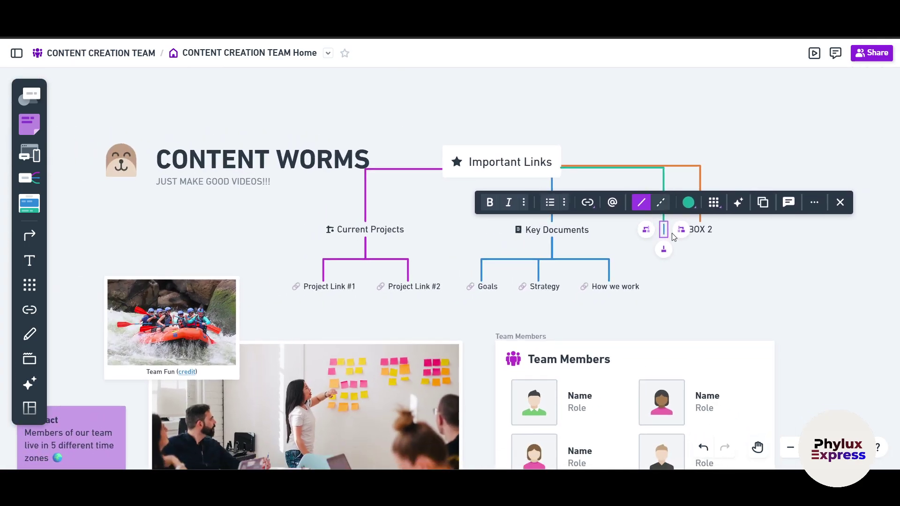
scroll(675, 263, "up", 4)
left_click(675, 266)
Step: Add a child node labelled SMALL BOX beneath BOX 2
left_click(707, 187)
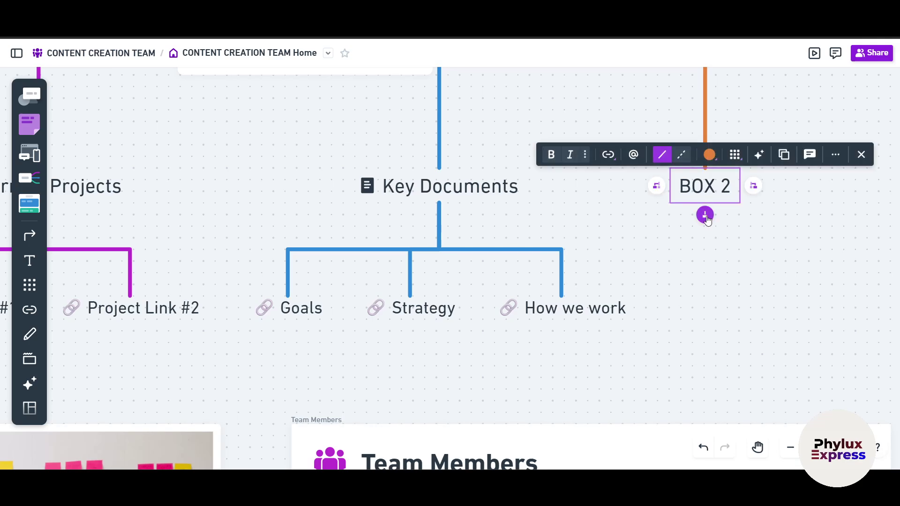
left_click(705, 215)
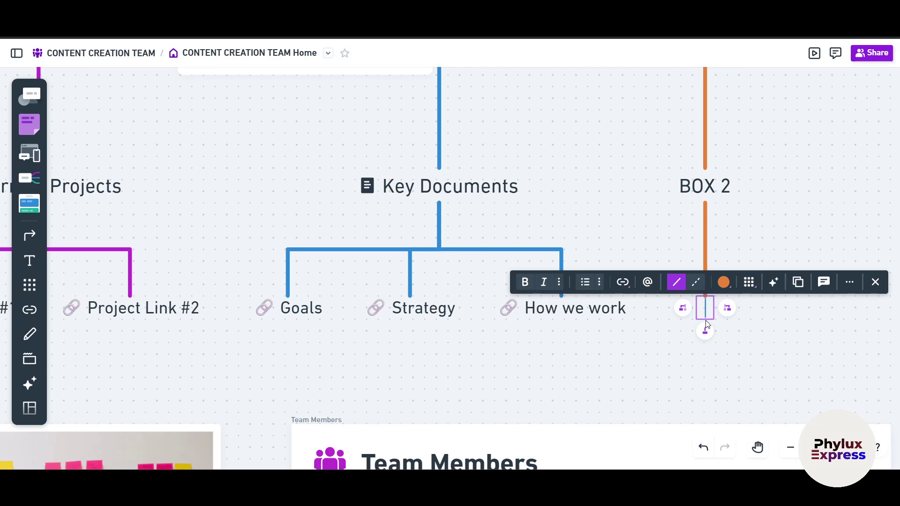
type("SMALL BOX")
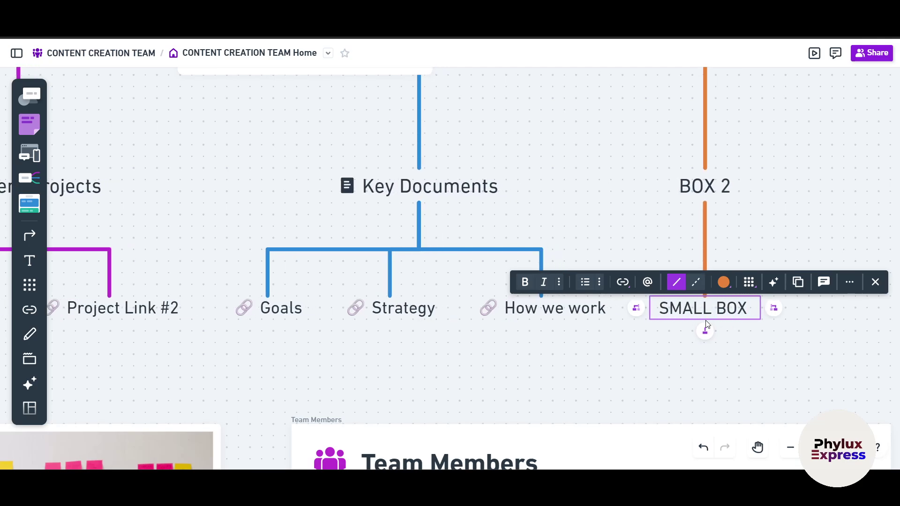
Step: Try adding a sibling node beside SMALL BOX, and leave it empty to discard it
key("Return")
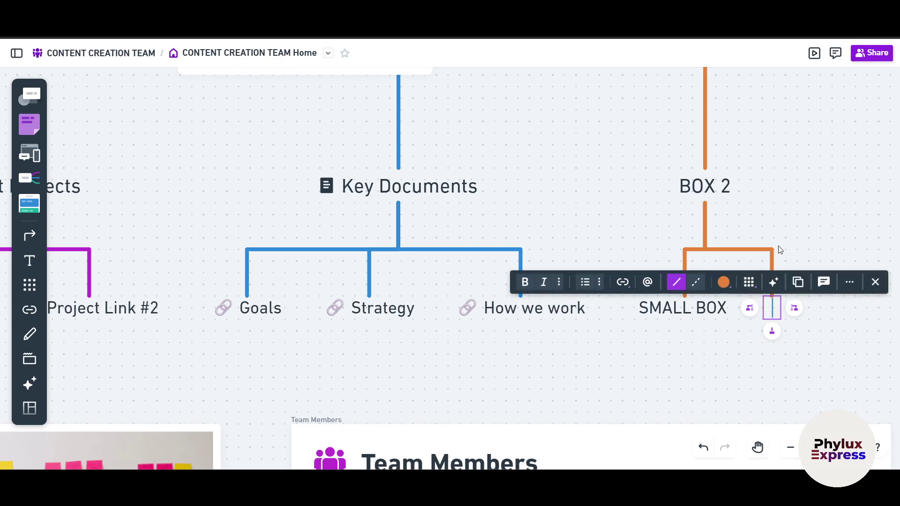
left_click(699, 382)
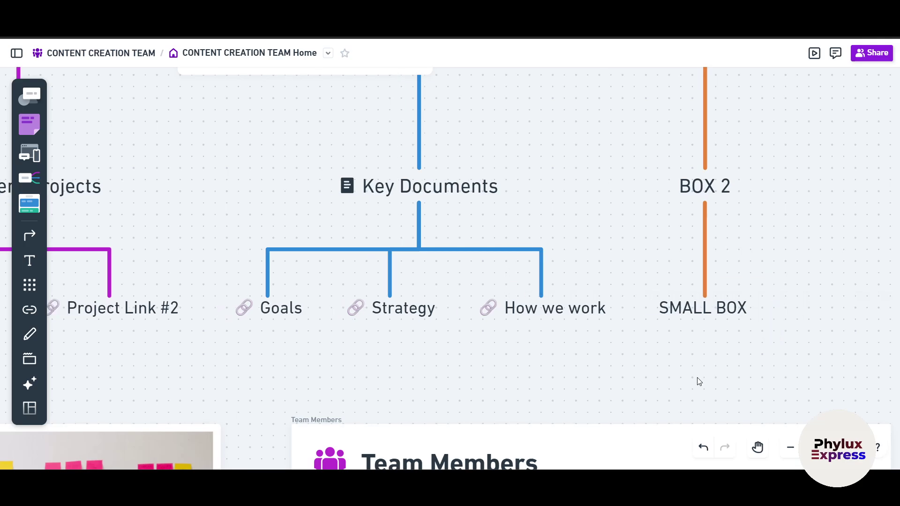
scroll(524, 295, "right", 4)
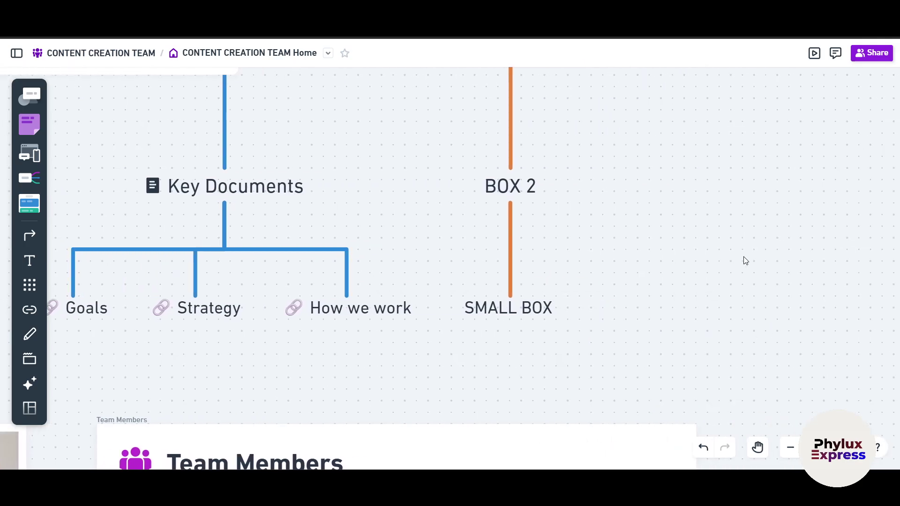
left_click(525, 311)
left_click(580, 309)
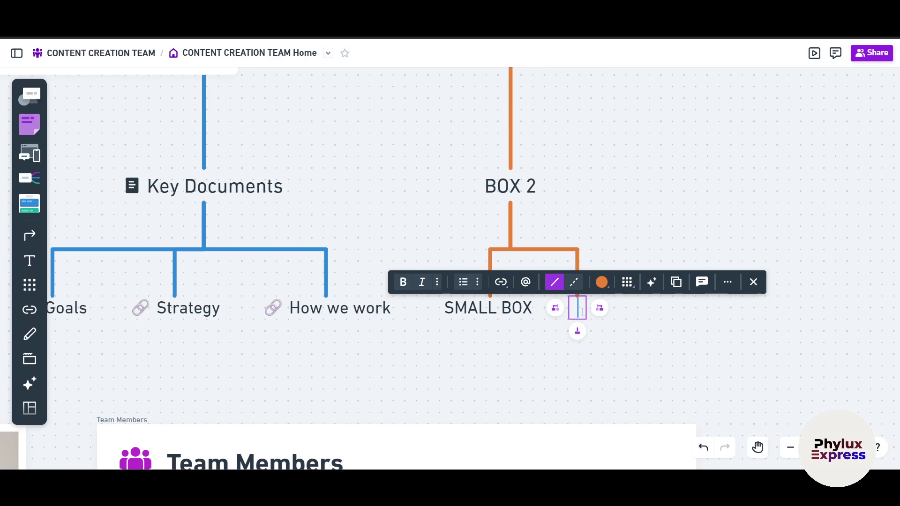
left_click(717, 369)
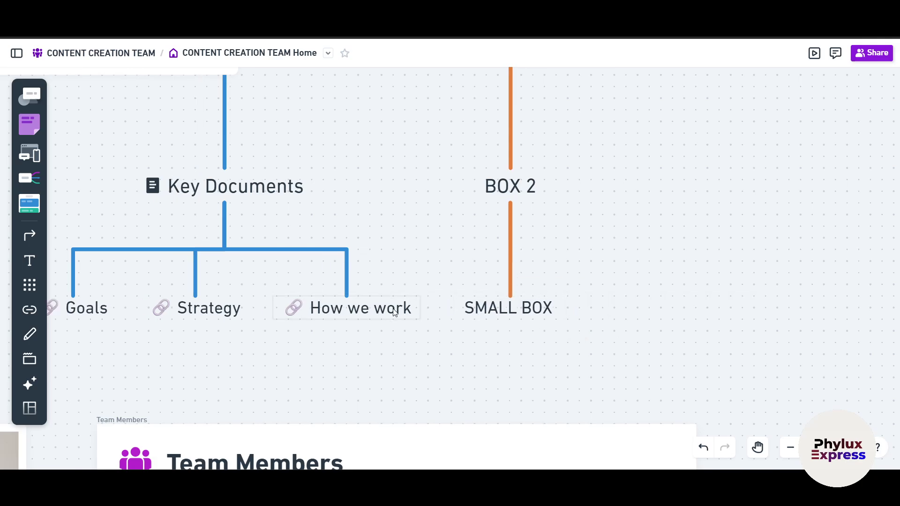
Step: Try moving the whole Important Links mind map away from the CONTENT WORMS heading, and undo the move
scroll(394, 313, "down", 5)
scroll(396, 305, "left", 6)
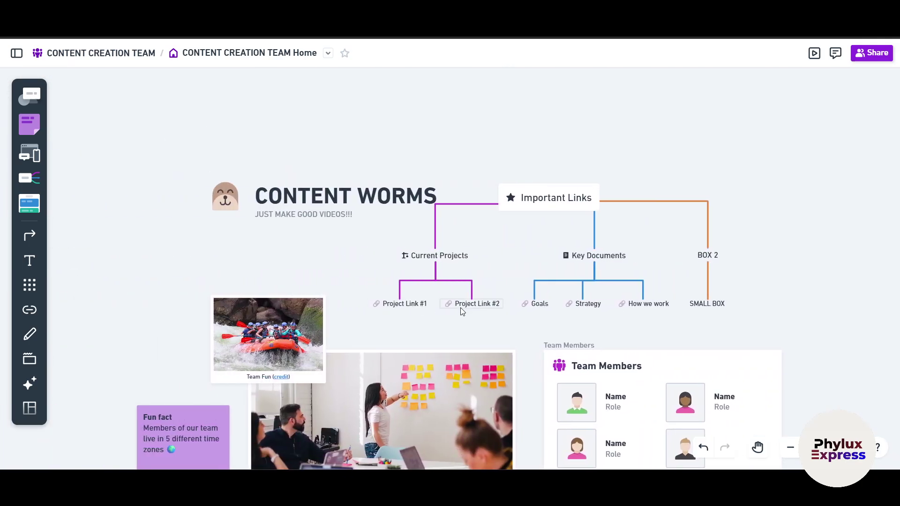
scroll(460, 307, "down", 3)
scroll(823, 254, "up", 1)
scroll(823, 254, "right", 1)
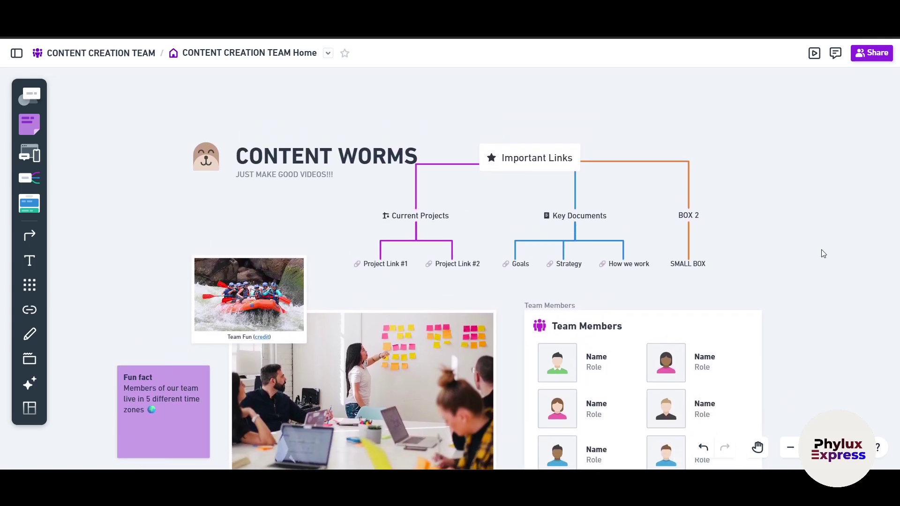
left_click_drag(764, 277, 423, 182)
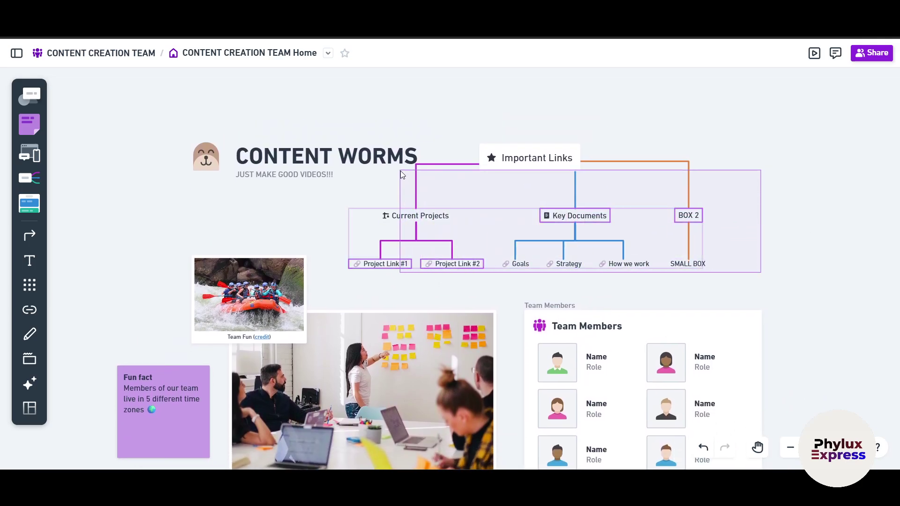
scroll(505, 256, "right", 1)
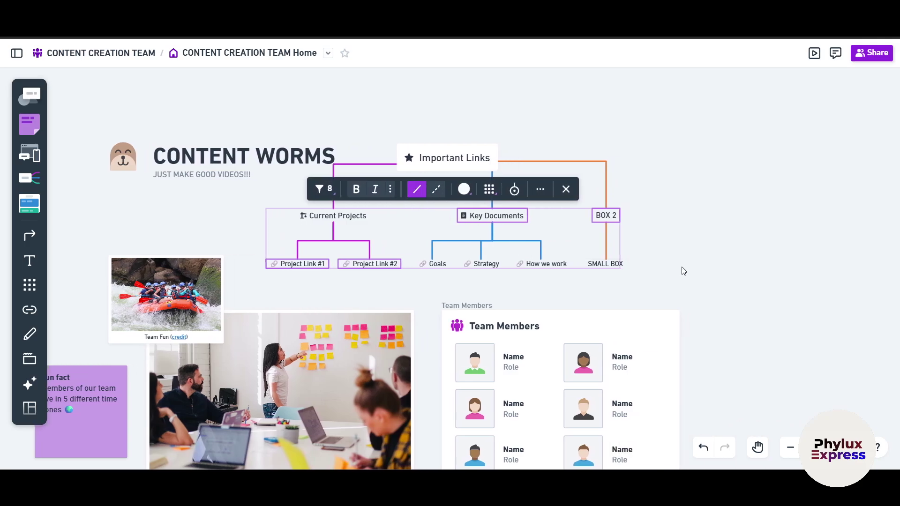
left_click(739, 291)
left_click_drag(746, 287, 342, 139)
left_click_drag(430, 162, 490, 160)
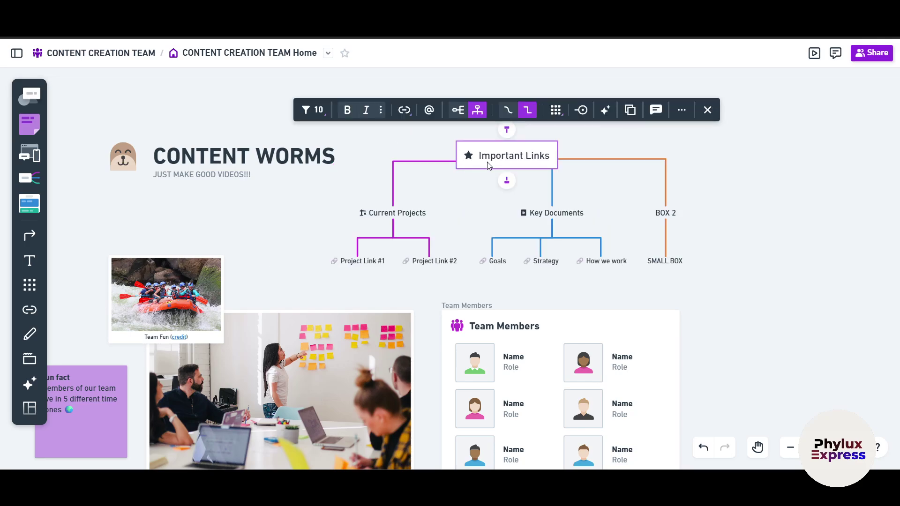
key("ctrl+z")
left_click(263, 228)
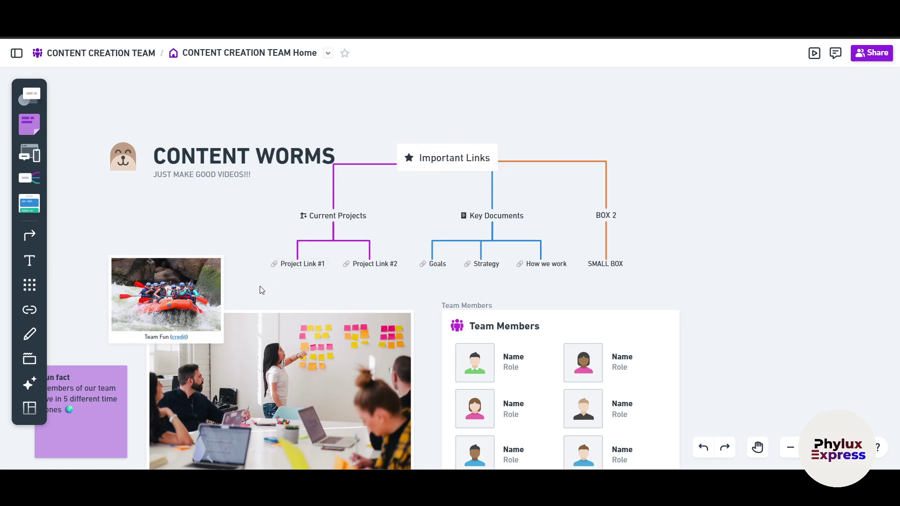
Step: Move the Important Links mind map well to the right of the CONTENT WORMS heading, keeping the heading and its description beside the animal icon
left_click_drag(262, 289, 627, 137)
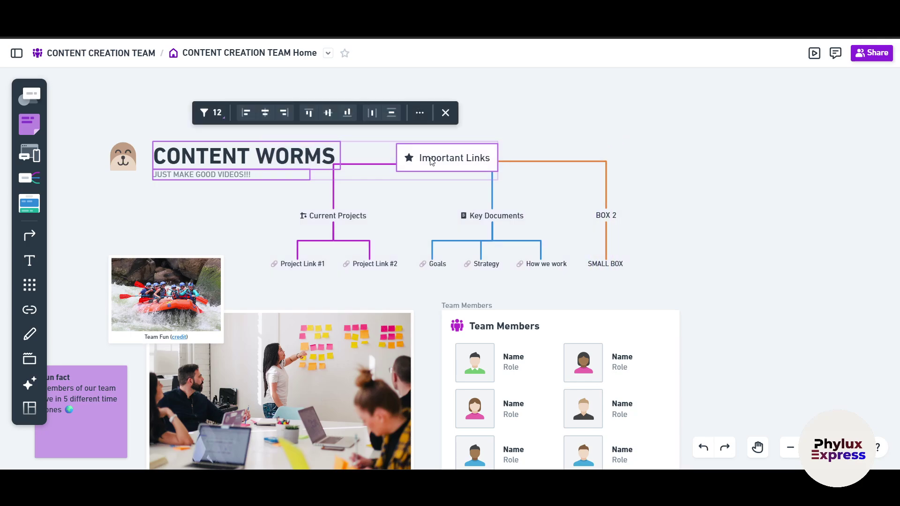
left_click_drag(431, 162, 642, 152)
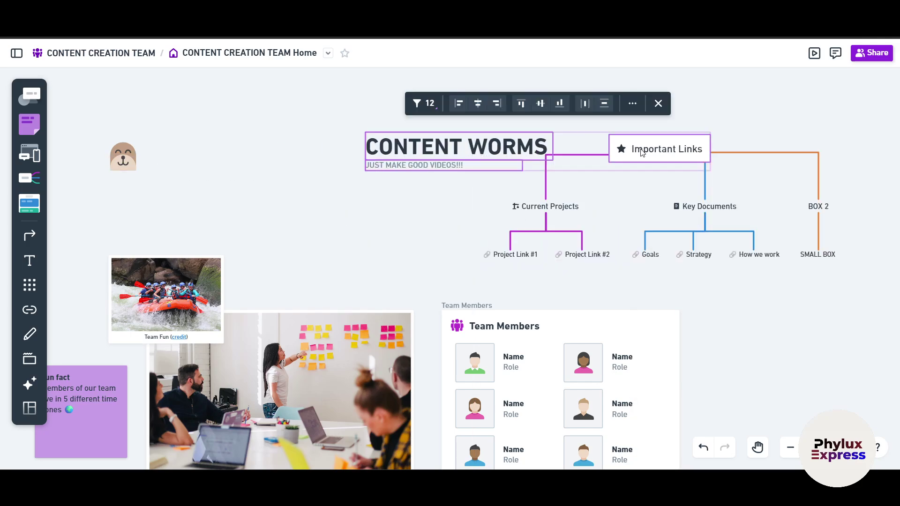
left_click(352, 257)
left_click_drag(399, 148, 180, 157)
left_click(365, 219)
scroll(436, 260, "right", 3)
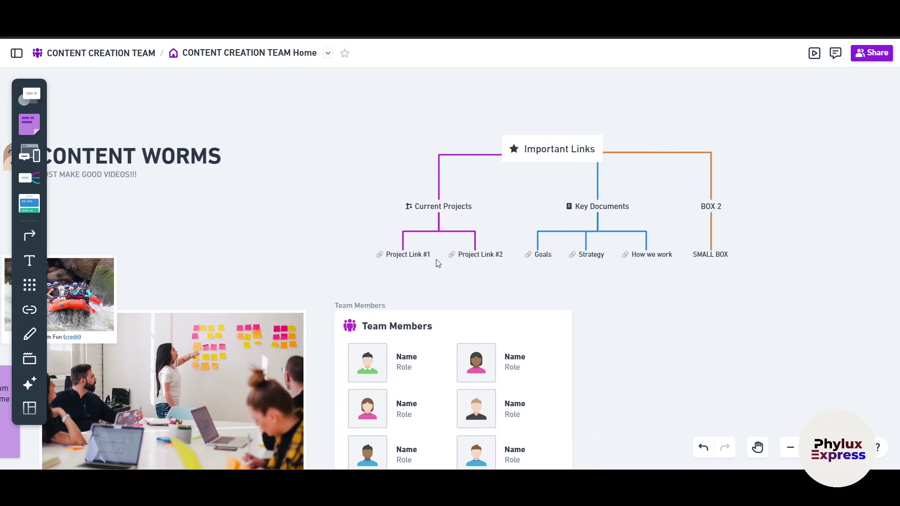
Step: Examine the avatar and name placeholder of the first person in the Team Members section
scroll(436, 260, "down", 3)
scroll(387, 213, "up", 5)
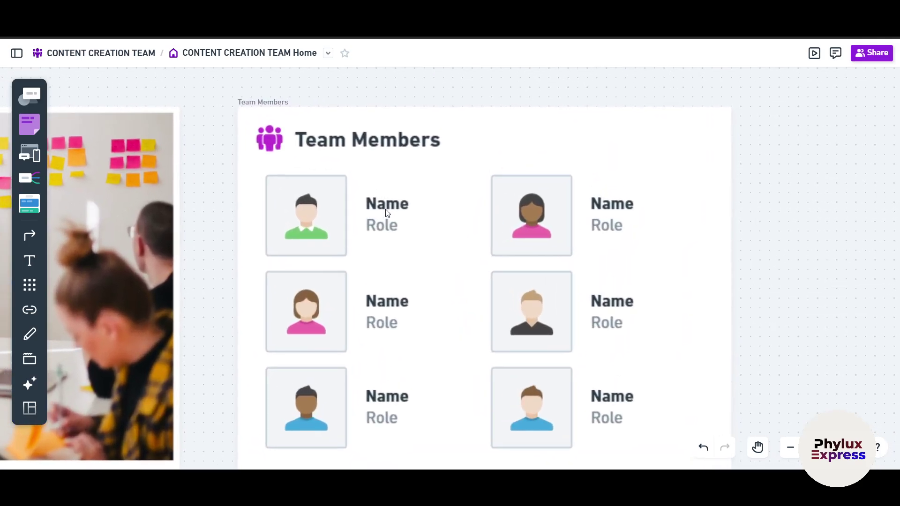
scroll(387, 213, "down", 2)
left_click(295, 172)
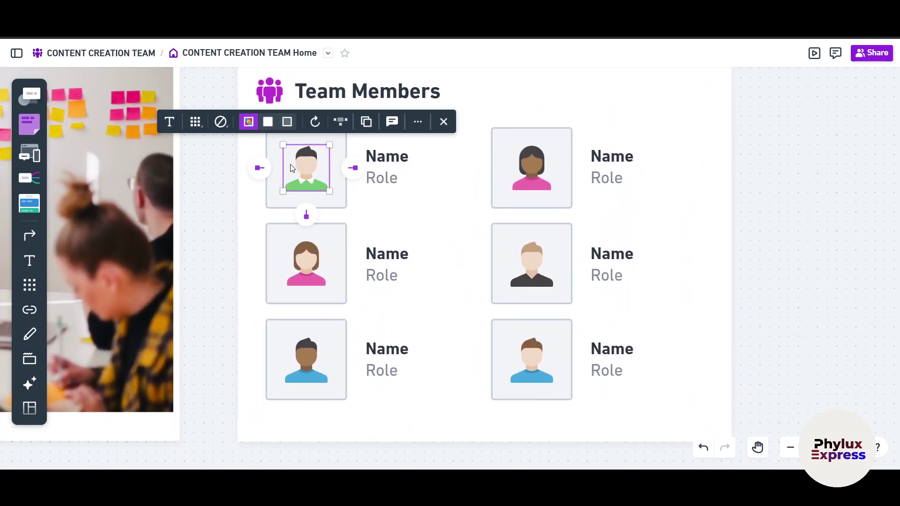
left_click(387, 156)
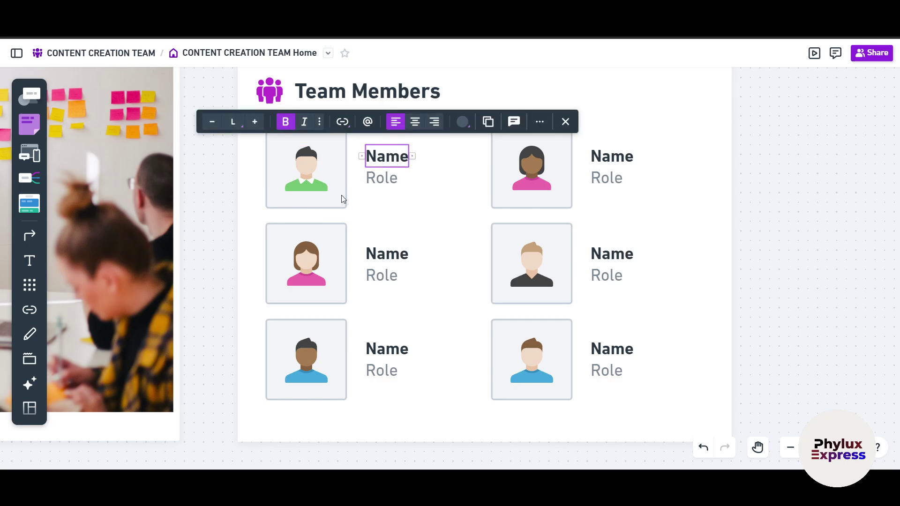
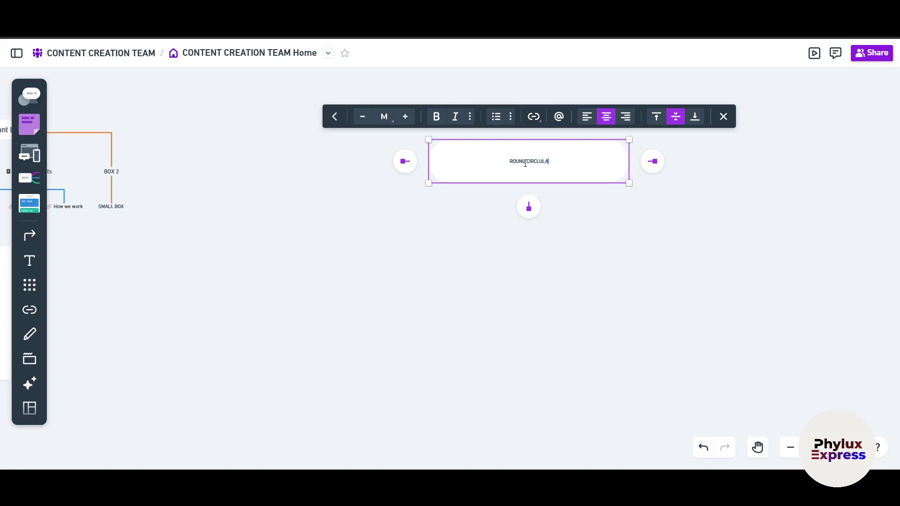
Step: Set the text size of the ROUND CIRCLULAR label in the rounded shape to XXL
key("ctrl+a")
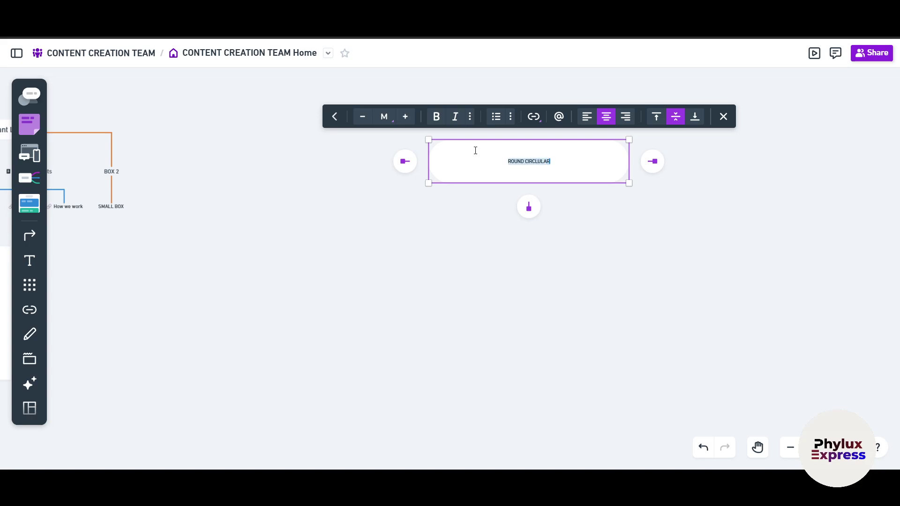
left_click(405, 117)
left_click(405, 117)
left_click(405, 116)
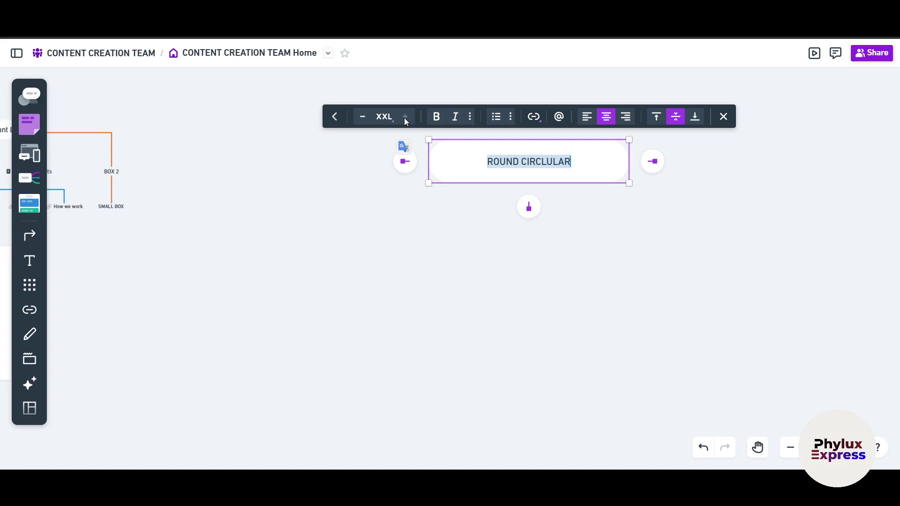
left_click(408, 255)
Step: Change the fill colour of the ROUND CIRCLULAR shape to yellow
left_click(498, 162)
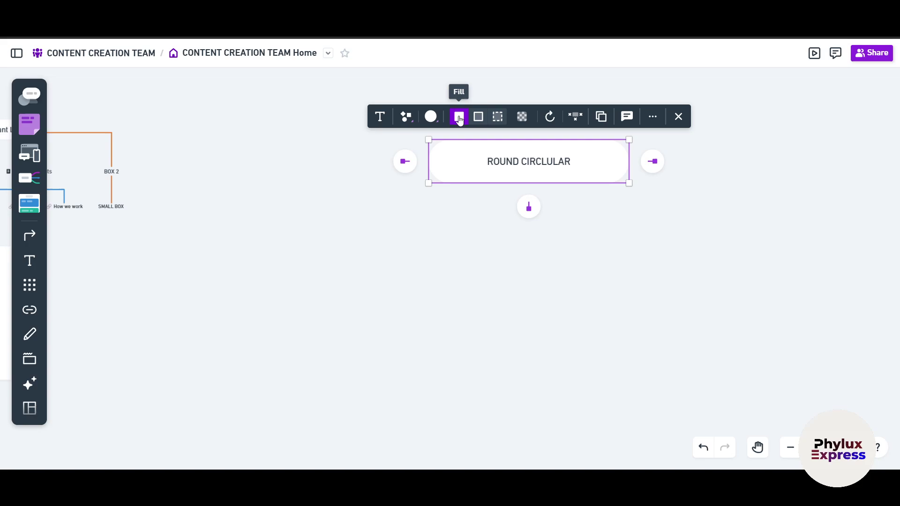
left_click(431, 117)
left_click(441, 193)
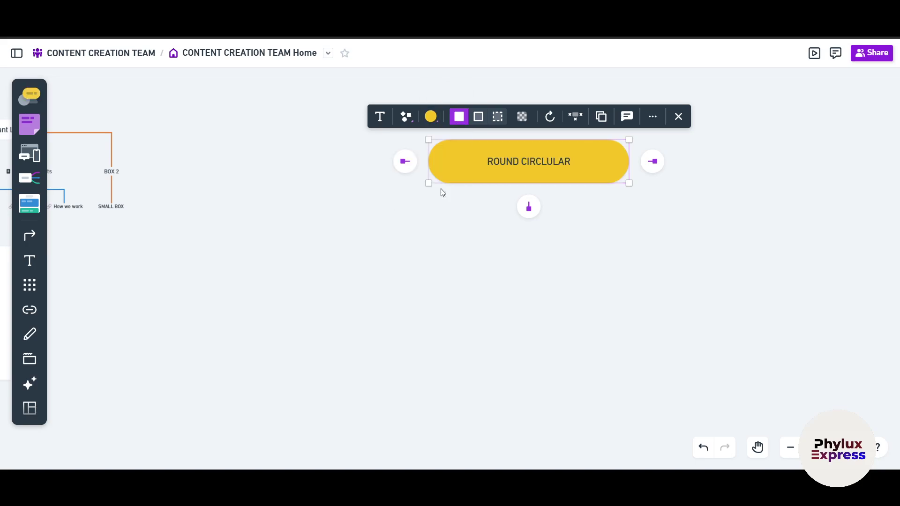
left_click(524, 237)
Step: Try the dashed border on the yellow ROUND CIRCLULAR shape, set it to the Outline style, and toggle Transparent on and off
left_click(475, 153)
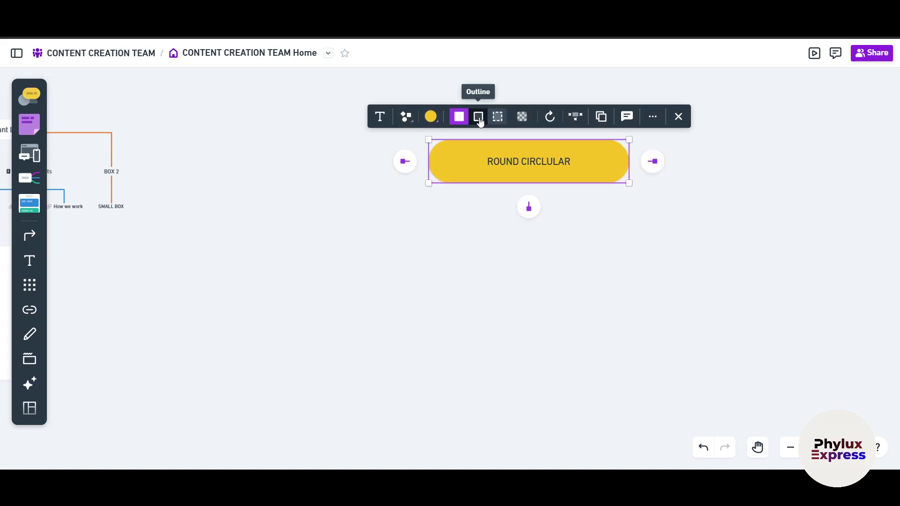
left_click(497, 117)
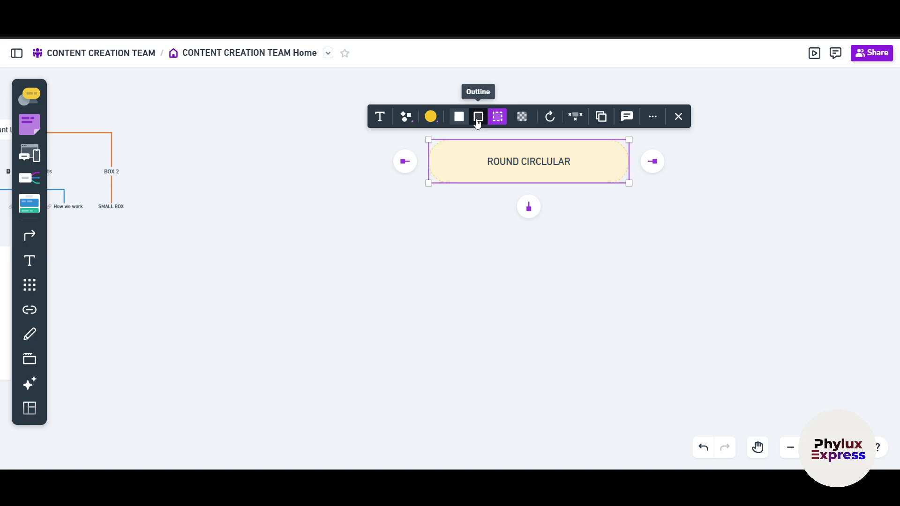
left_click(478, 117)
left_click(522, 117)
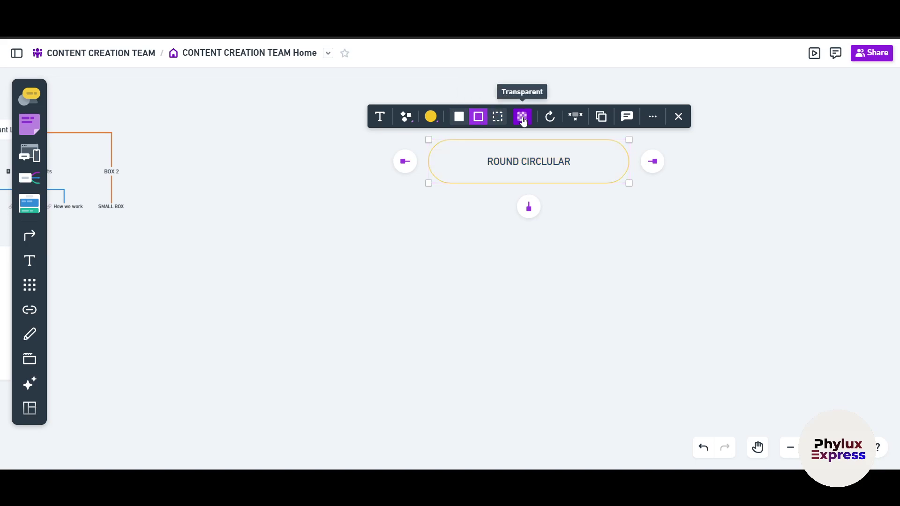
left_click(524, 118)
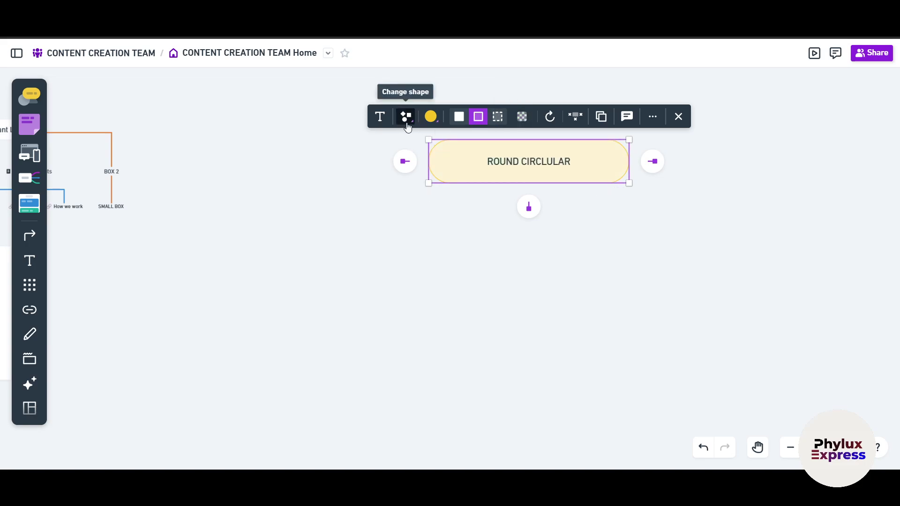
Step: Try the diamond and rectangle shapes for the ROUND CIRCLULAR box, and restore its rounded shape
left_click(406, 125)
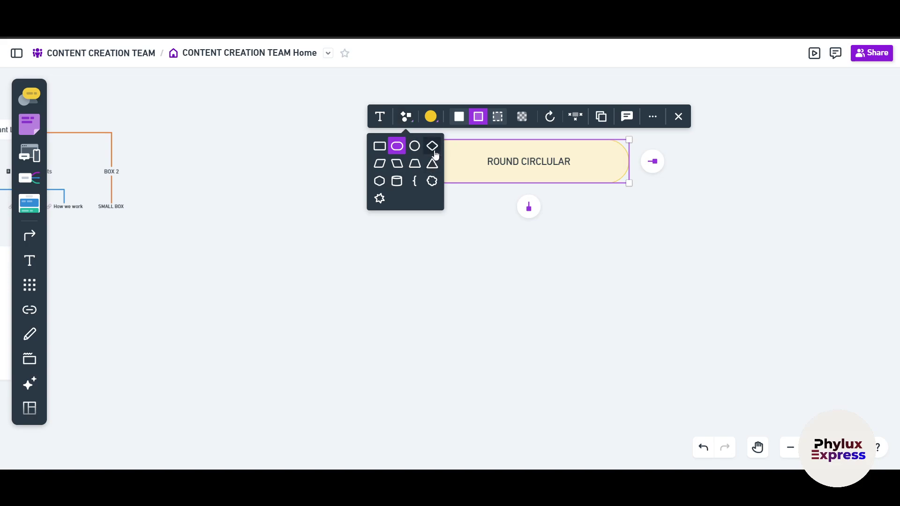
left_click(432, 146)
left_click(405, 118)
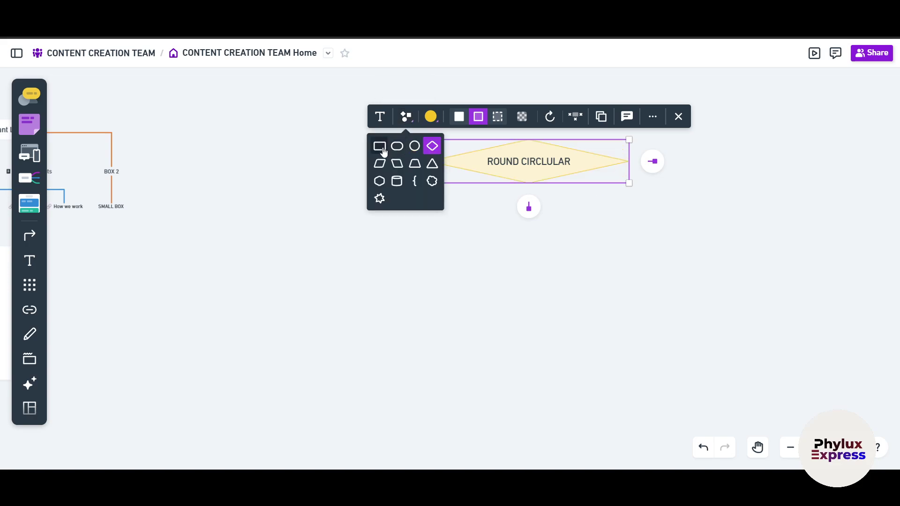
left_click(380, 146)
left_click(402, 123)
left_click(397, 146)
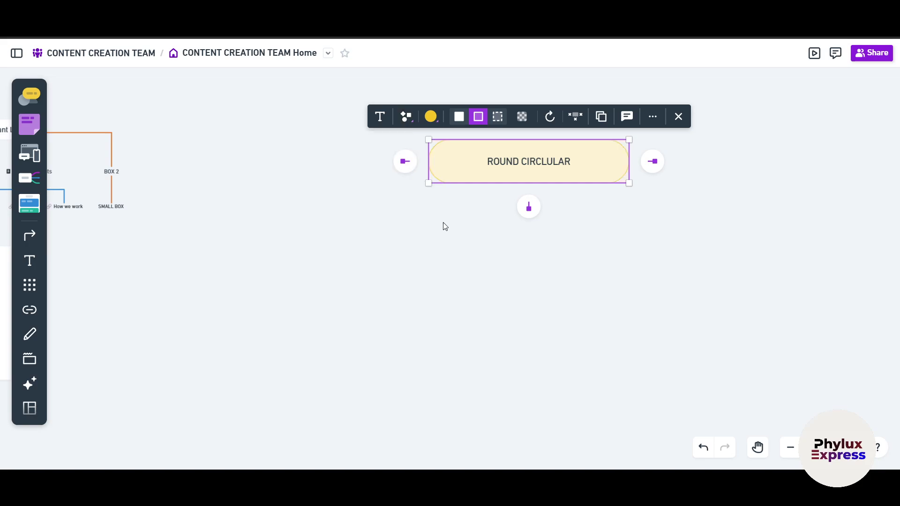
left_click(458, 250)
Step: Make the ROUND CIRCLULAR label bold and italic
left_click(545, 163)
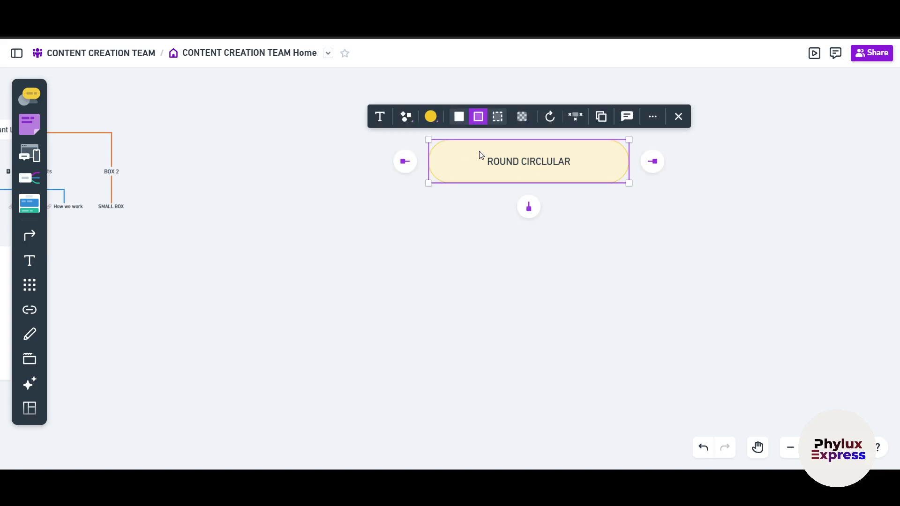
left_click(375, 119)
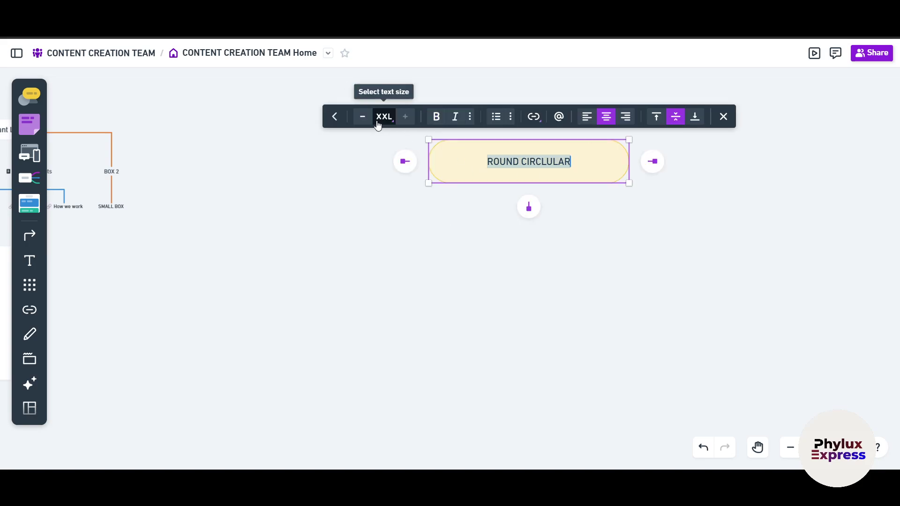
left_click(436, 117)
left_click(453, 117)
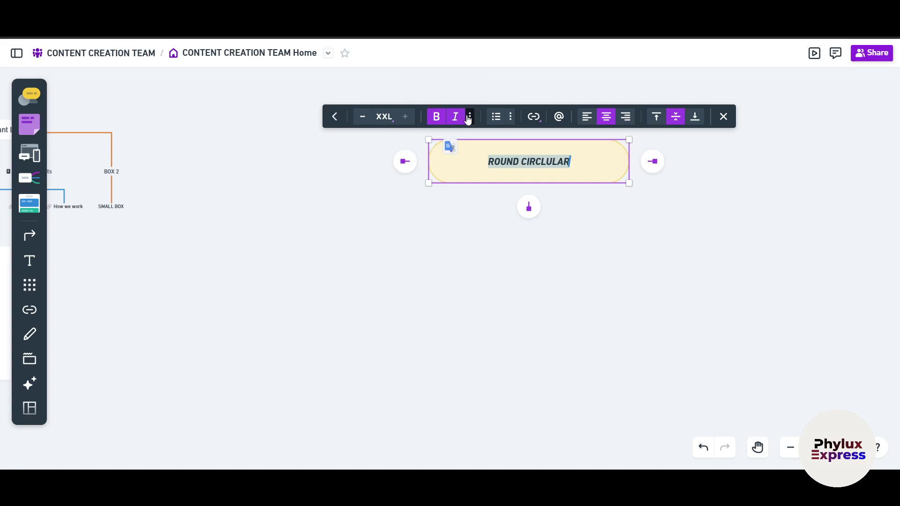
left_click(534, 117)
type("W")
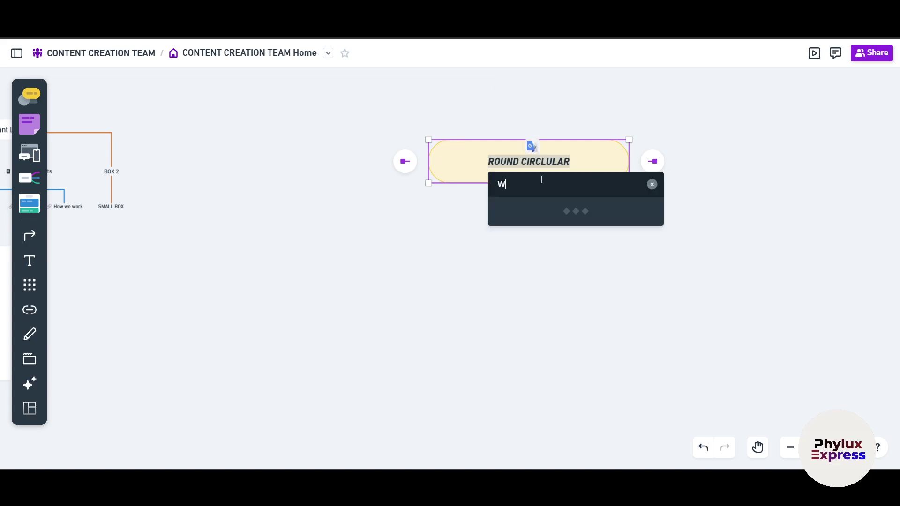
key("BackSpace")
key("BackSpace")
type("www.google.com")
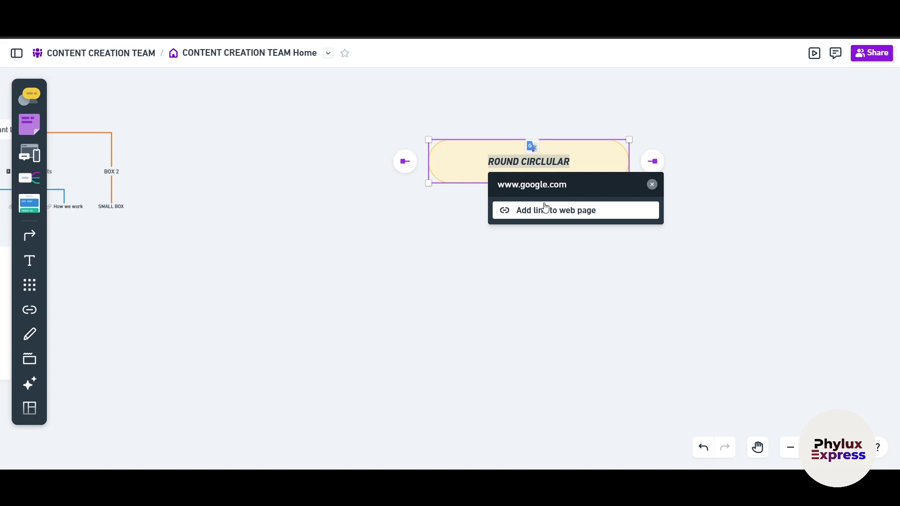
left_click(545, 207)
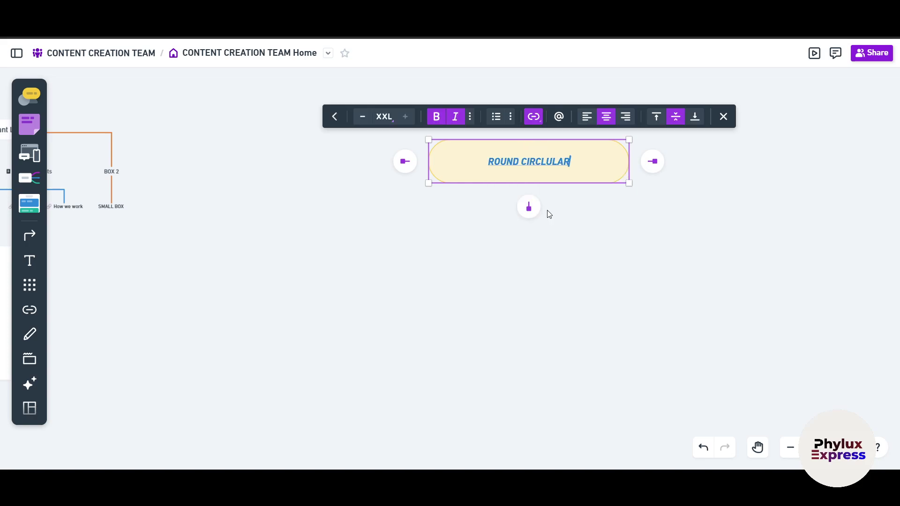
Step: Follow the web link on the ROUND CIRCLULAR label to test it, and close the page it opens
left_click(632, 269)
left_click(530, 162)
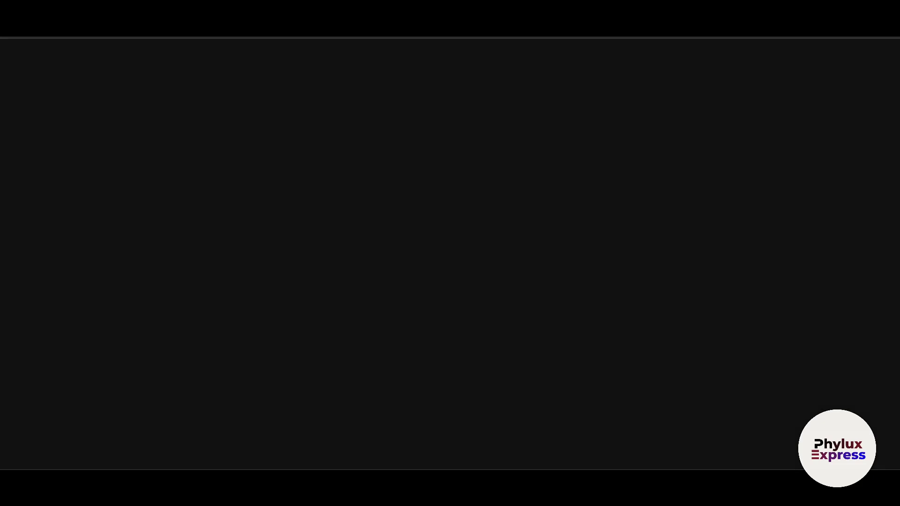
key("ctrl+w")
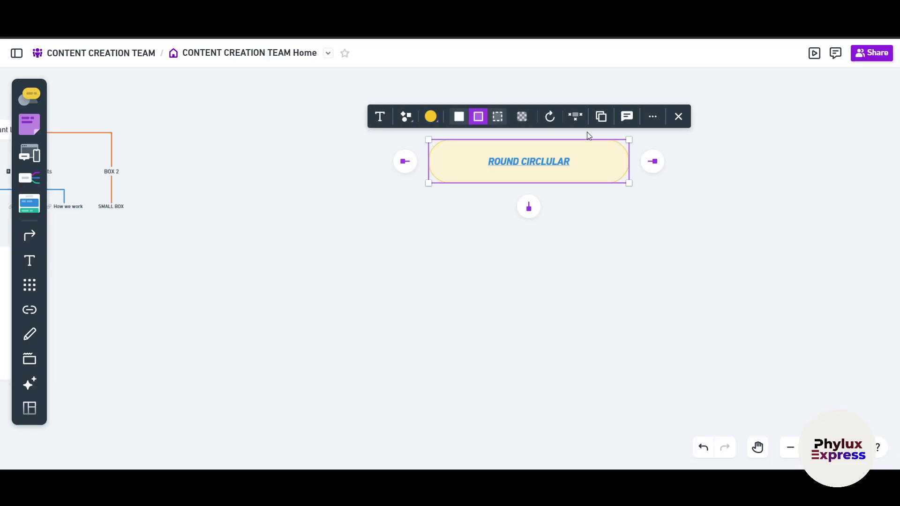
Step: Try right, left and top alignment on the ROUND CIRCLULAR label, and restore its horizontal and vertical centring
left_click(583, 163)
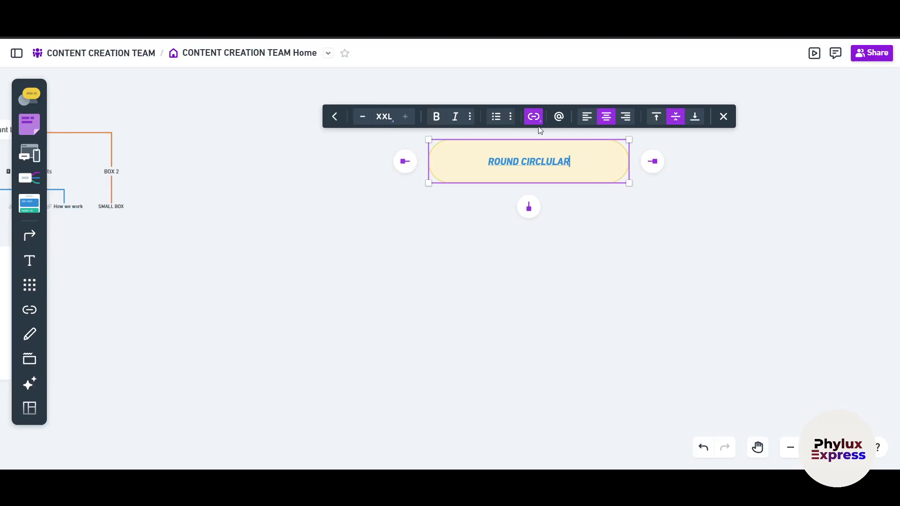
left_click(628, 273)
left_click(583, 161)
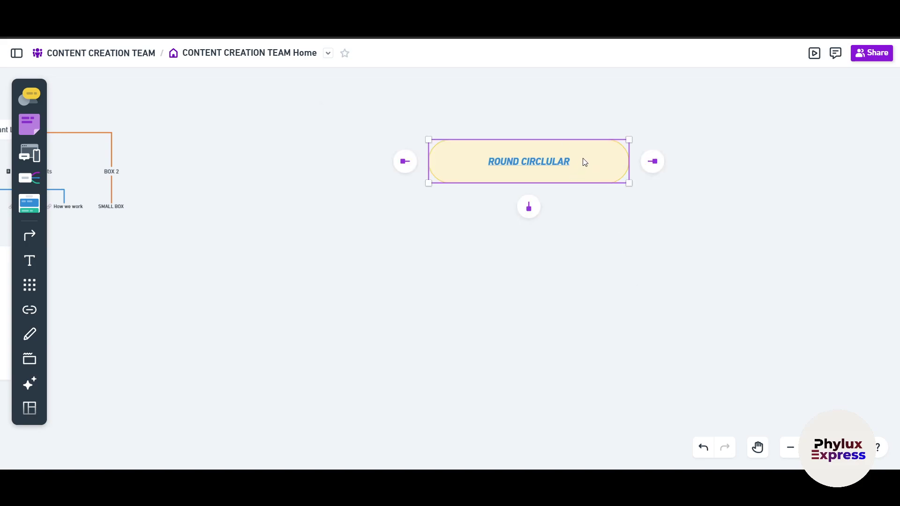
left_click(584, 162)
left_click(626, 117)
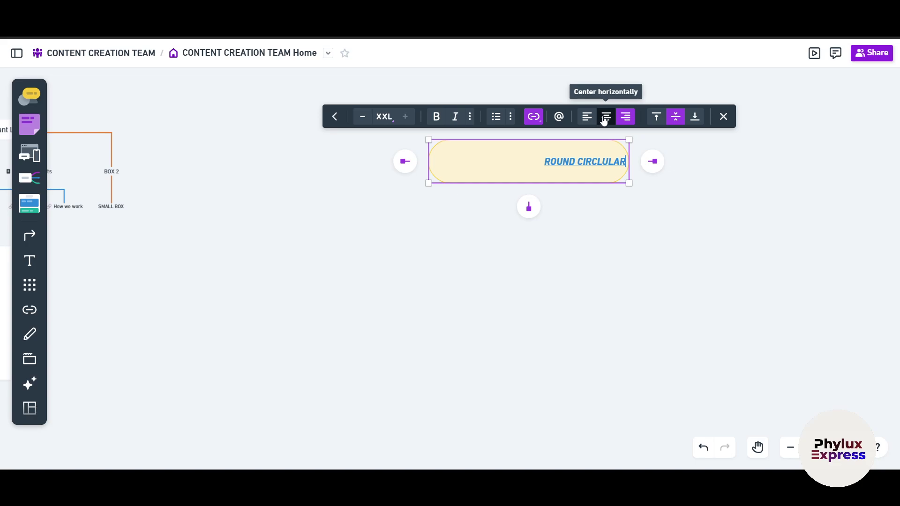
left_click(586, 117)
left_click(606, 117)
left_click(656, 117)
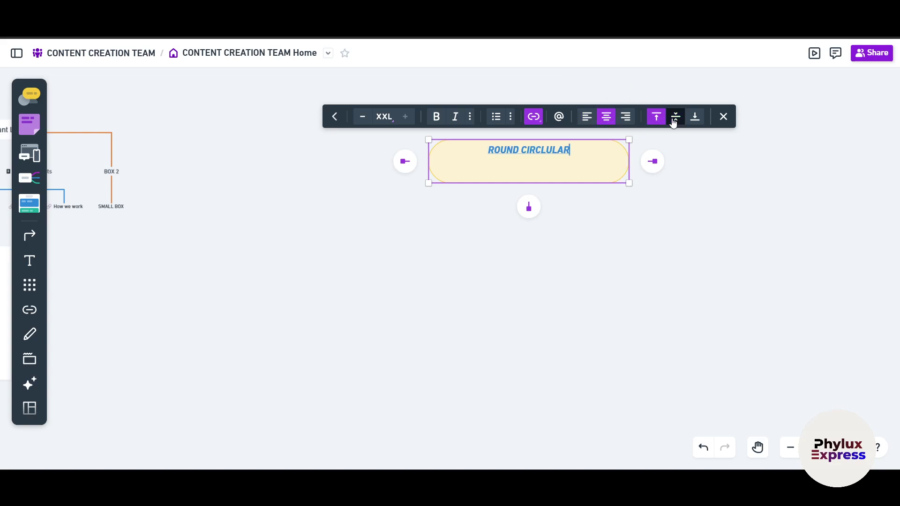
left_click(676, 116)
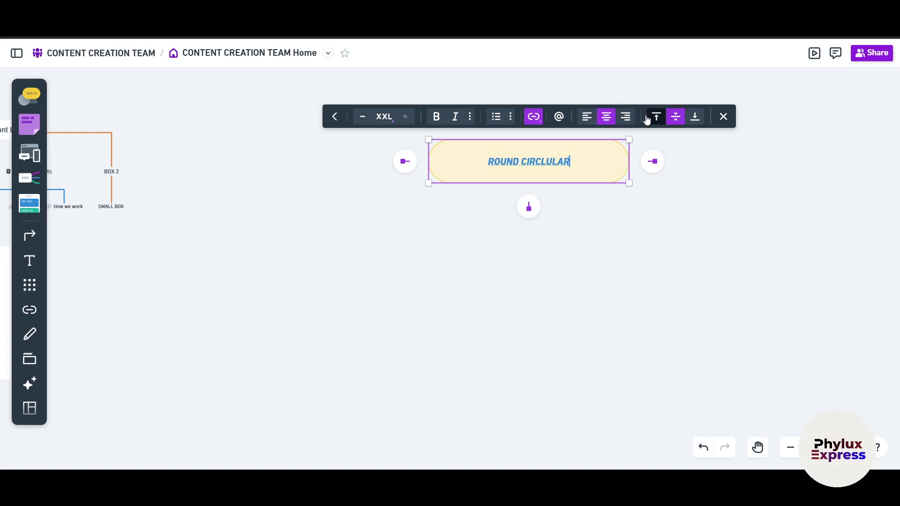
left_click(724, 117)
Step: Draw a circle below and to the left of the ROUND CIRCLULAR shape, and label it circle 2
scroll(528, 300, "down", 5)
scroll(527, 300, "up", 6)
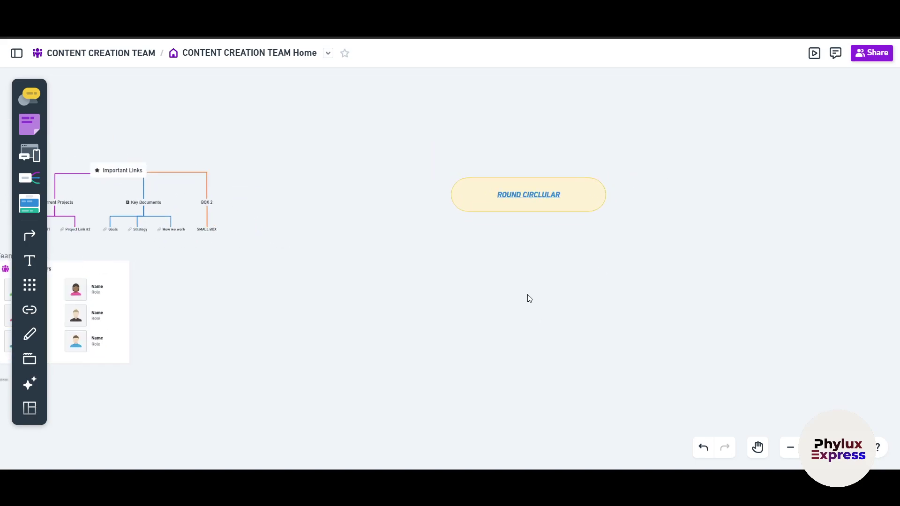
left_click(28, 103)
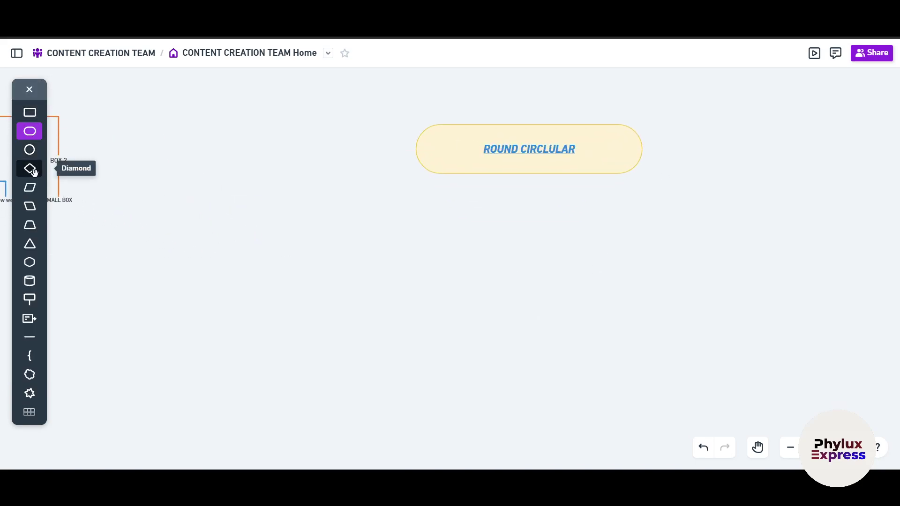
left_click(29, 150)
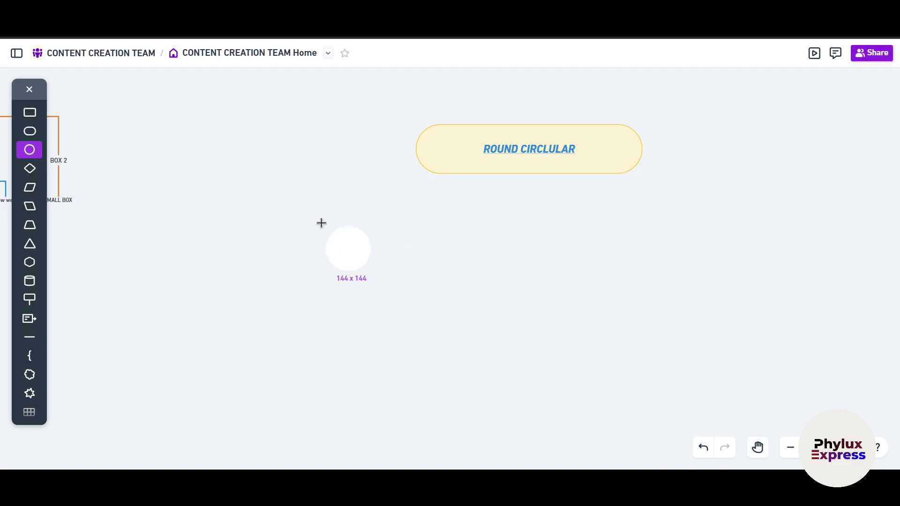
left_click_drag(310, 204, 409, 294)
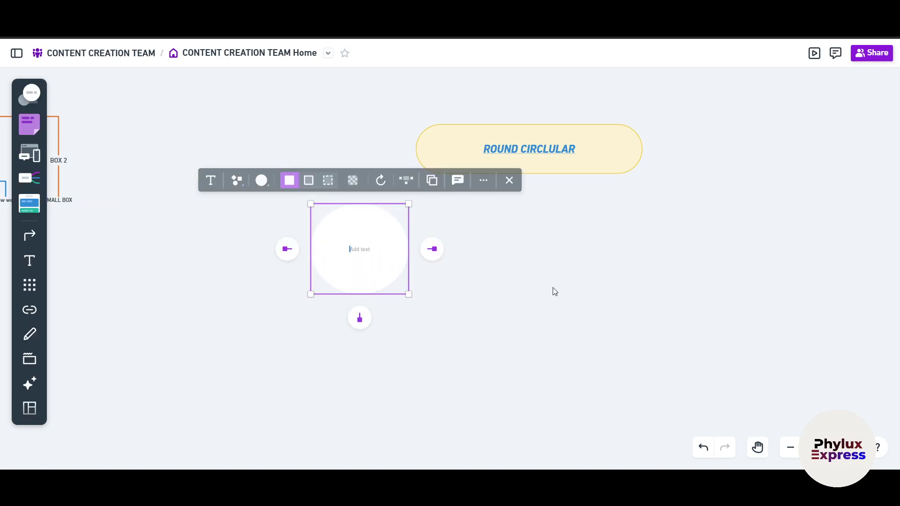
left_click(619, 256)
Step: Increase the text size of the circle 2 label by three levels from M to XXL
left_click(348, 255)
left_click(350, 249)
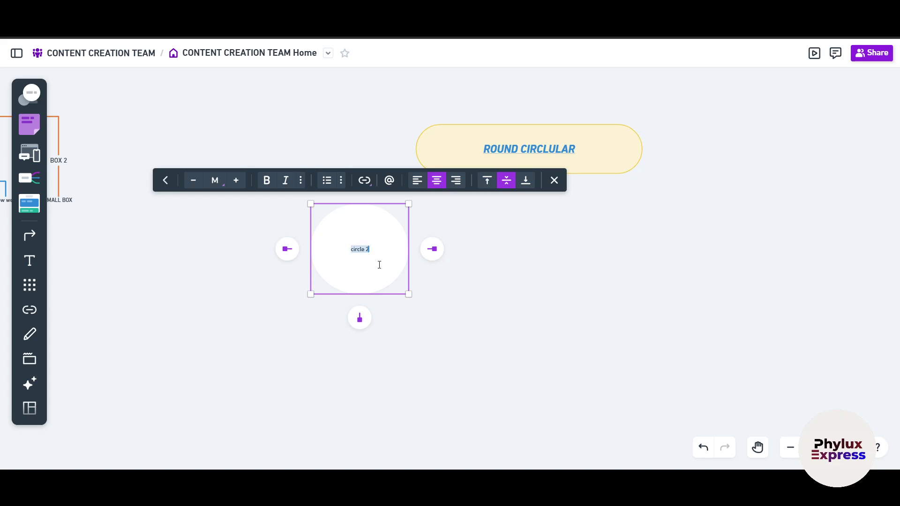
left_click(236, 180)
left_click(236, 180)
left_click(236, 180)
left_click(625, 346)
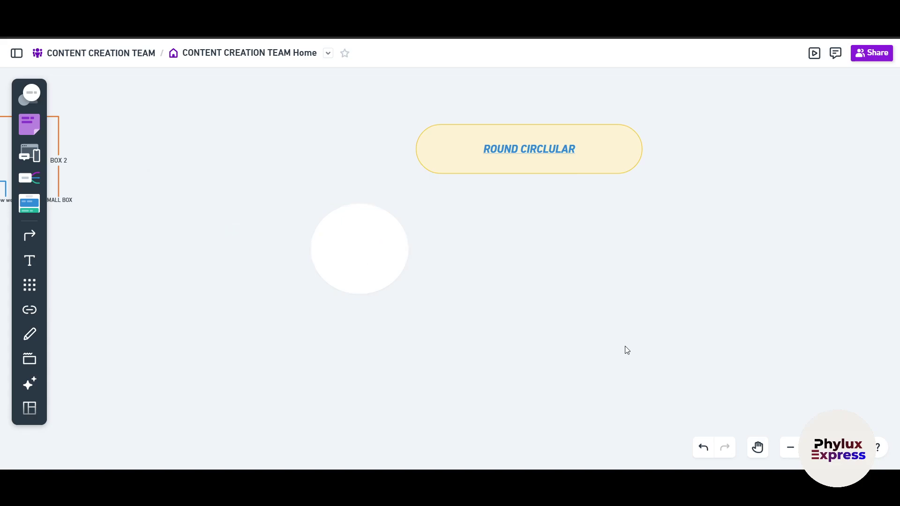
Step: Draw a second circle of matching size to the right of the first, level with it, and label it CIRCLE 2
left_click(30, 94)
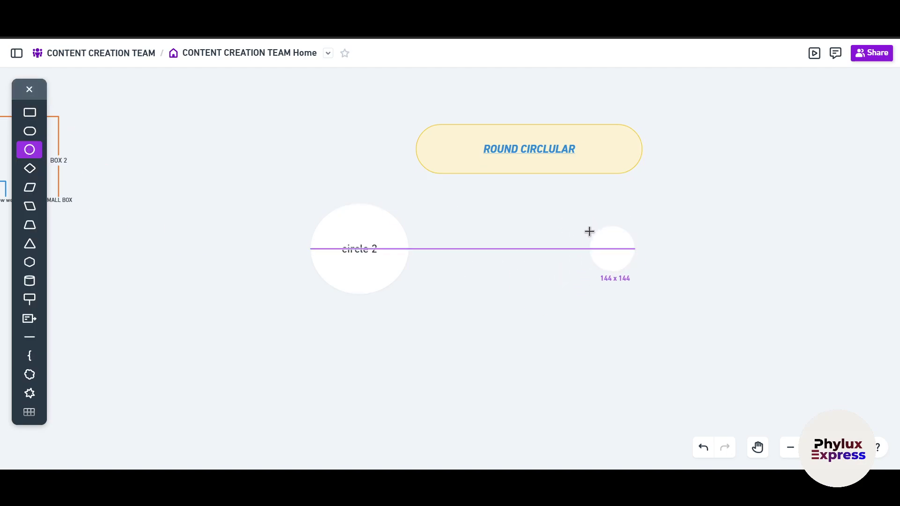
left_click_drag(576, 215, 673, 301)
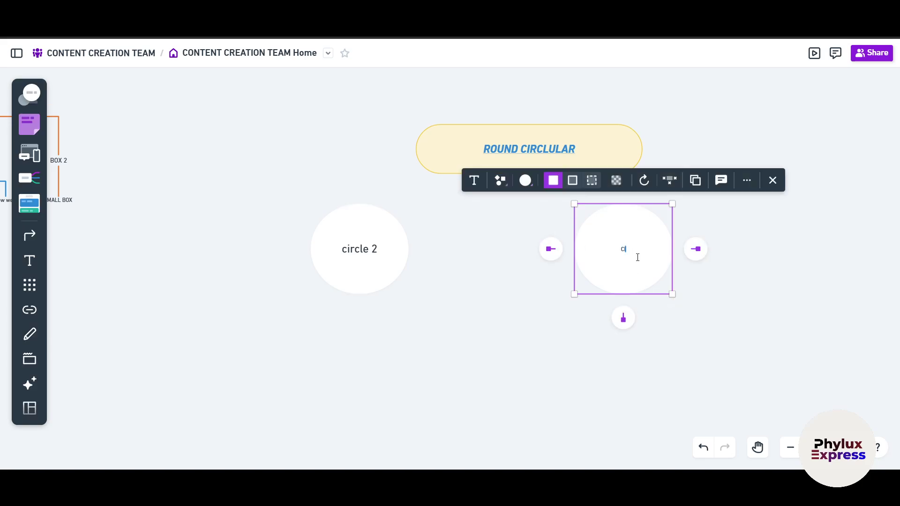
left_click(512, 349)
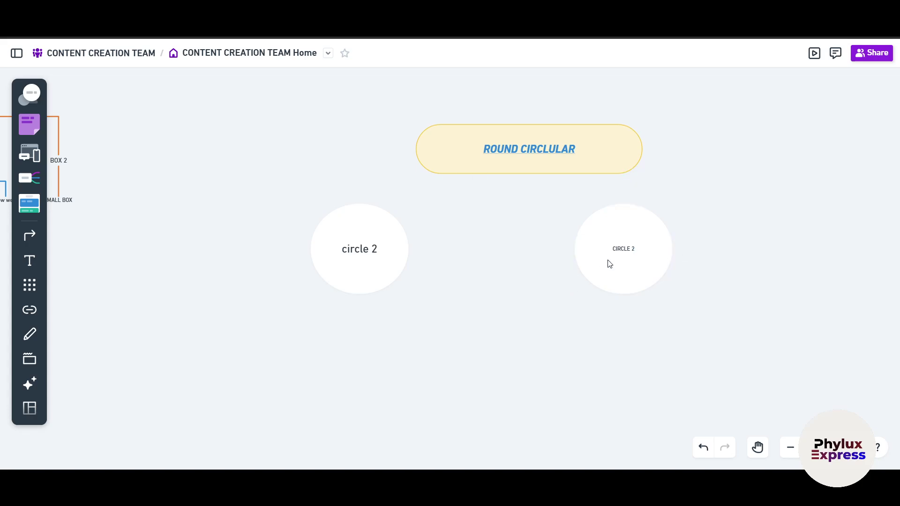
Step: Set the text size of the right-hand CIRCLE 2 label to XXL
double_click(628, 247)
left_click(472, 187)
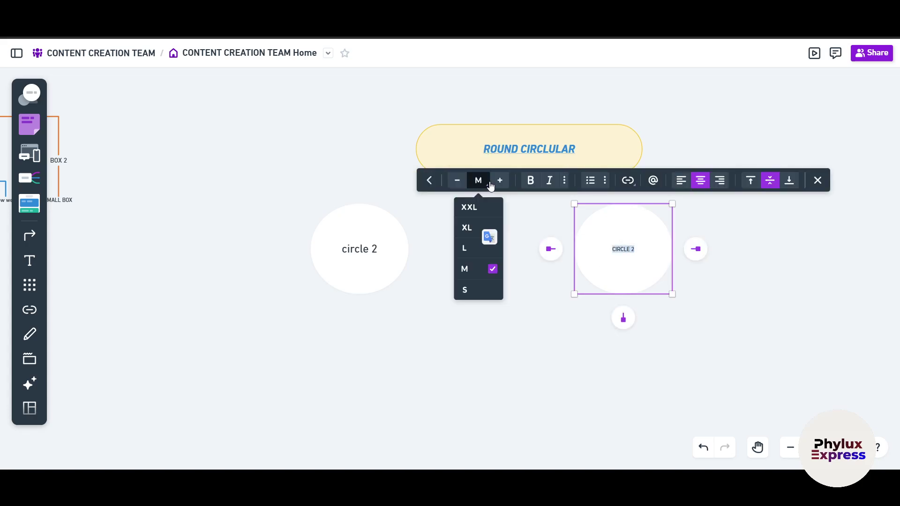
left_click(500, 180)
left_click(500, 180)
left_click(501, 180)
left_click(481, 376)
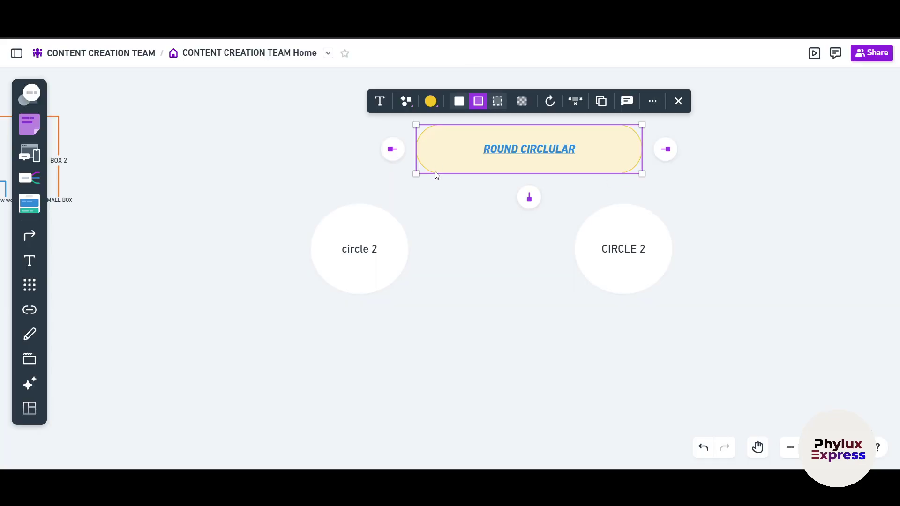
Step: Connect the underside of the ROUND CIRCLULAR shape to the top of the right-hand CIRCLE 2 with an arrow
mouse_move(528, 198)
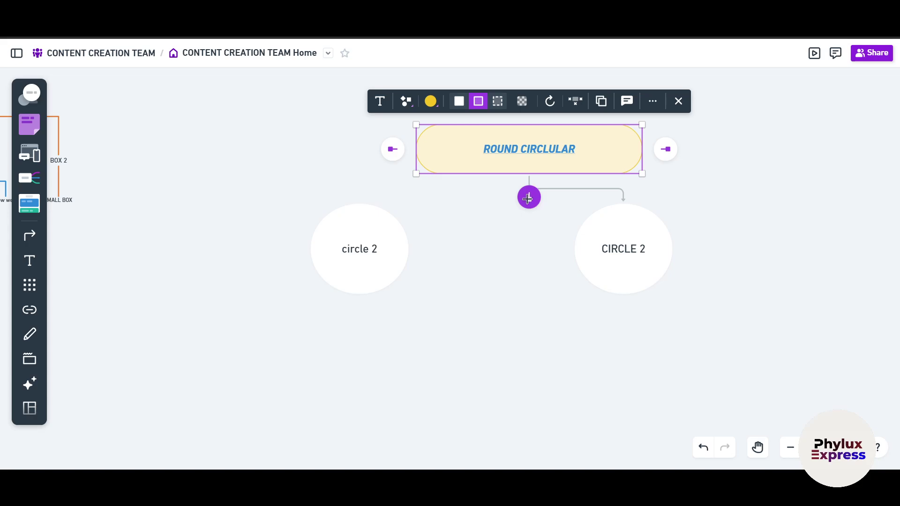
left_click_drag(528, 198, 621, 212)
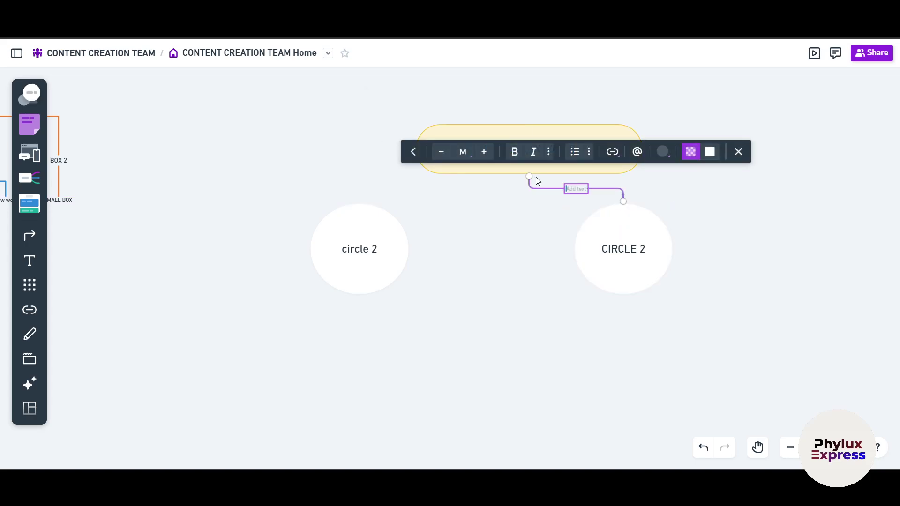
left_click_drag(530, 178, 360, 202)
left_click_drag(515, 185, 520, 175)
key("ctrl+z")
key("ctrl+z")
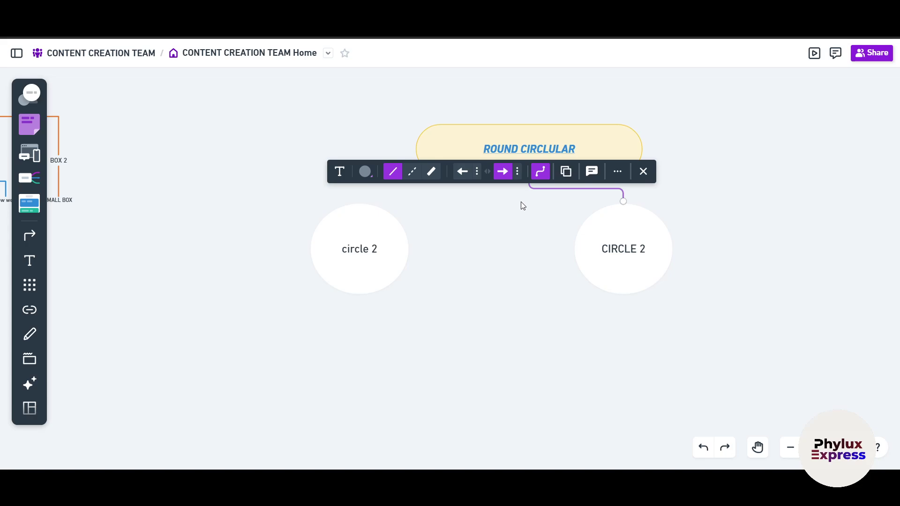
left_click(511, 235)
Step: Change the connector between ROUND CIRCLULAR and the right-hand CIRCLE 2 to the Dash line style
left_click(561, 188)
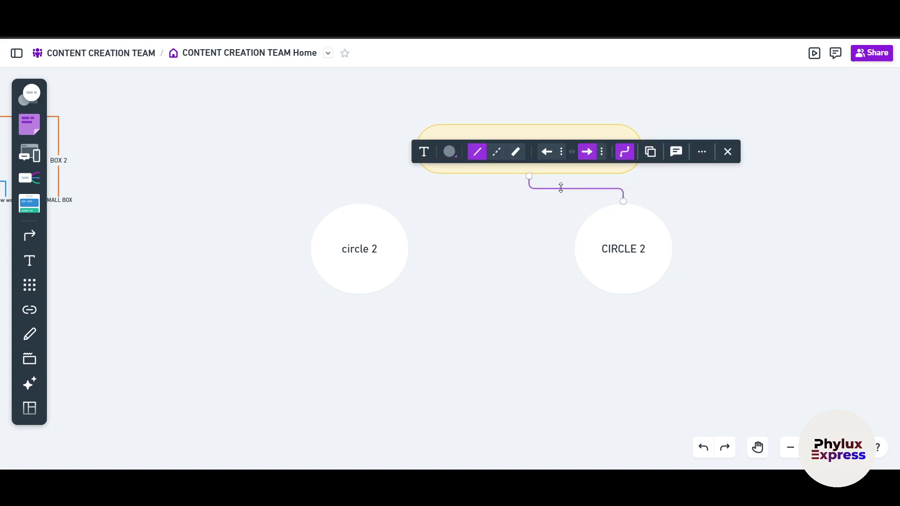
left_click(496, 152)
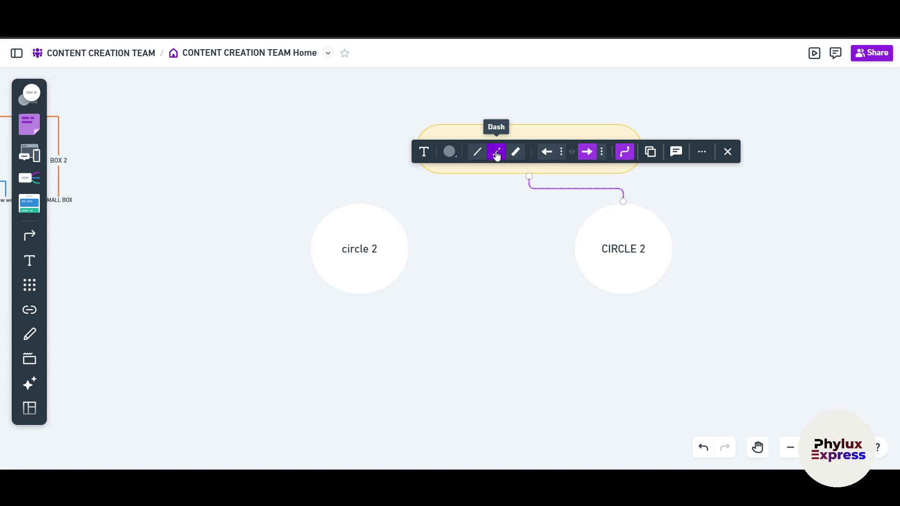
left_click(507, 255)
Step: Connect the left-hand circle 2 to the right-hand CIRCLE 2 with a straight horizontal arrow
left_click(381, 250)
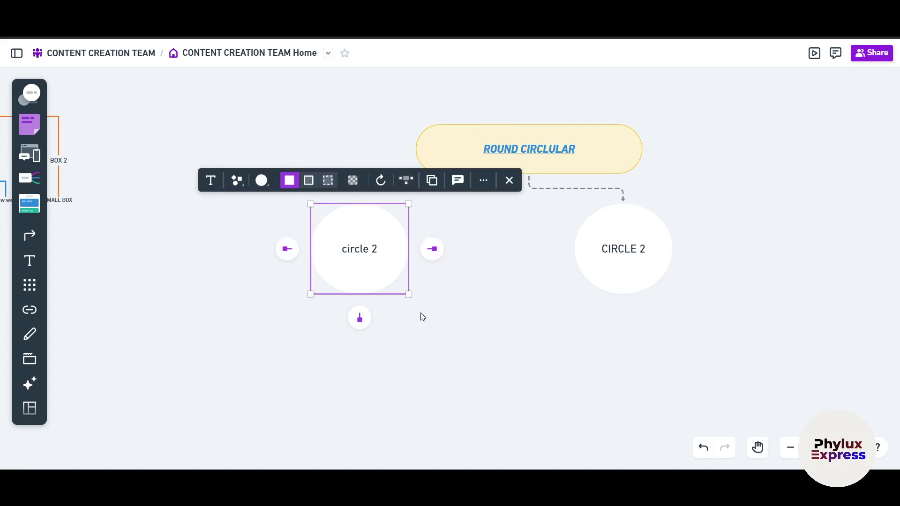
left_click_drag(432, 248, 584, 247)
left_click(441, 345)
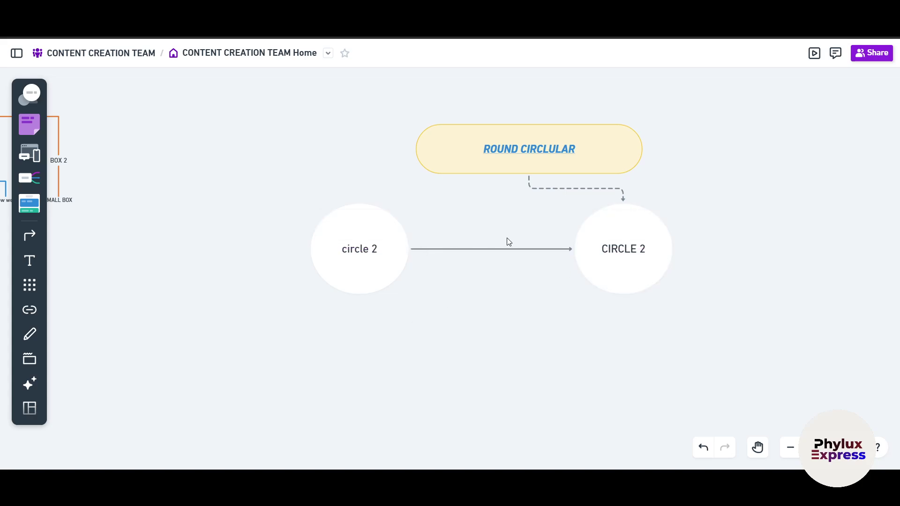
Step: Add arrows from the bottom and left side of the left-hand circle 2 to the underside and left end of ROUND CIRCLULAR
left_click(333, 238)
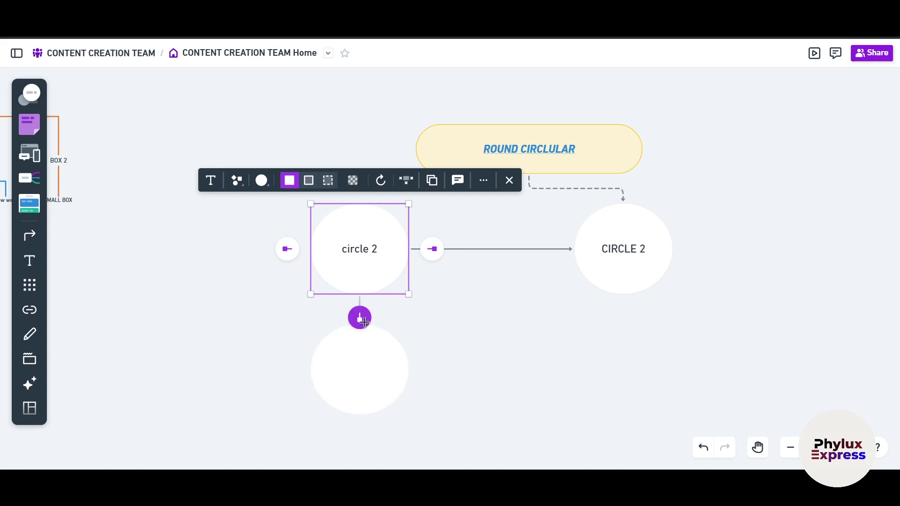
left_click_drag(359, 319, 501, 159)
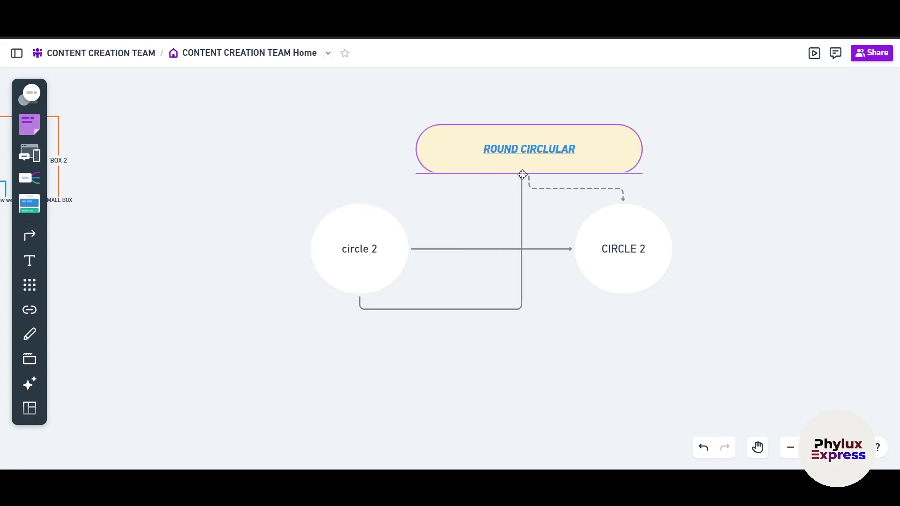
left_click(342, 272)
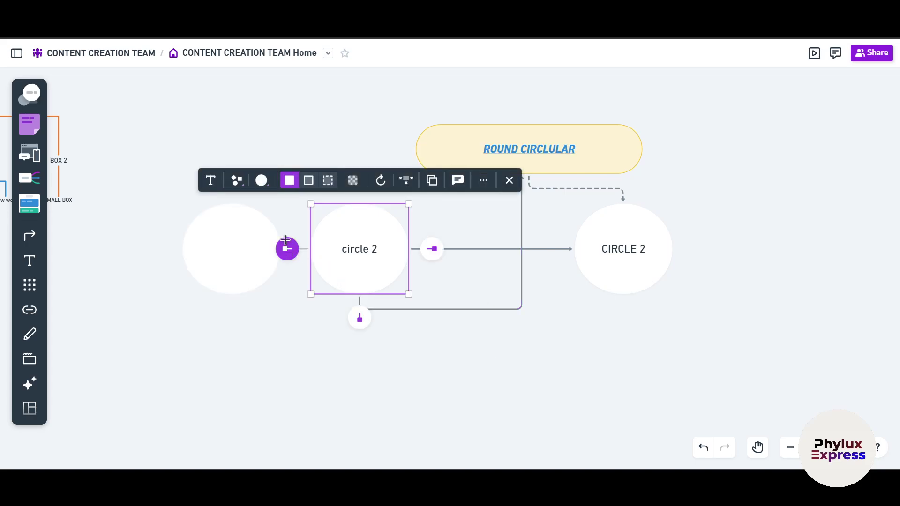
left_click_drag(285, 247, 421, 159)
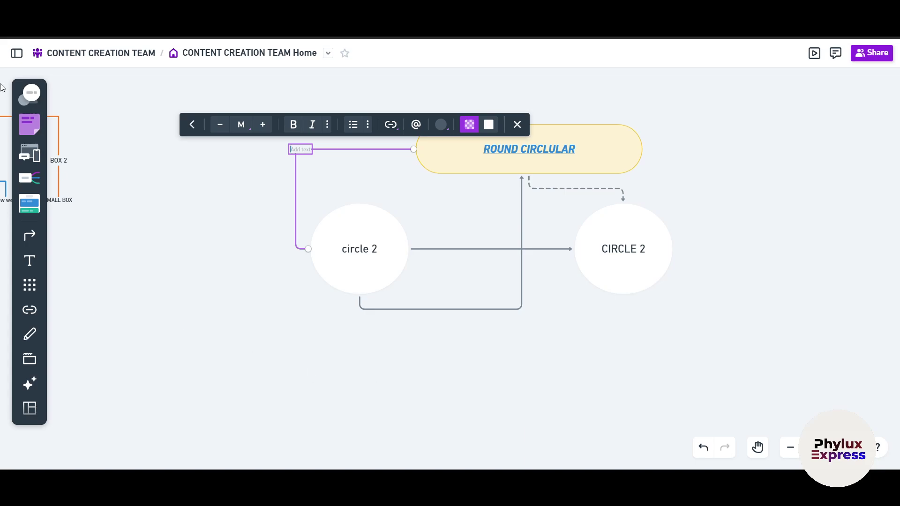
left_click(29, 93)
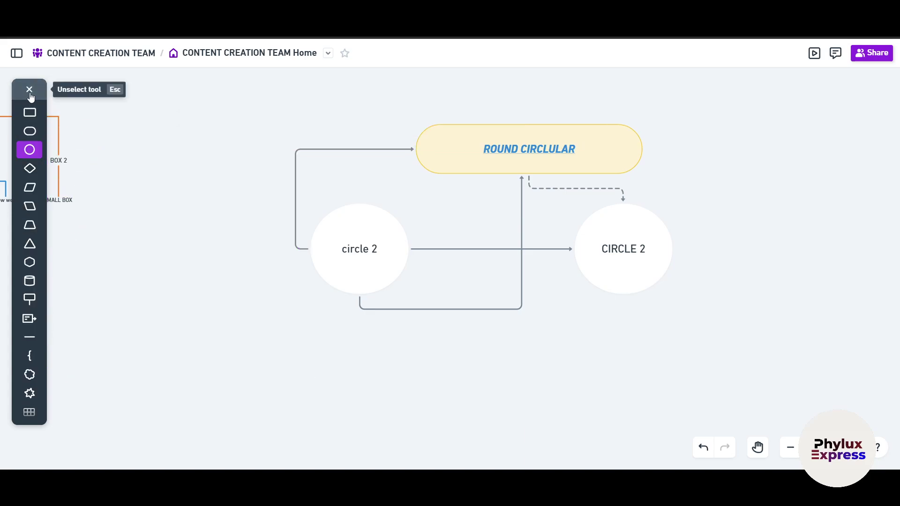
left_click(30, 91)
Step: Place a purple sticky note to the lower right of the circles and enlarge it to about twice its width
scroll(251, 261, "down", 2)
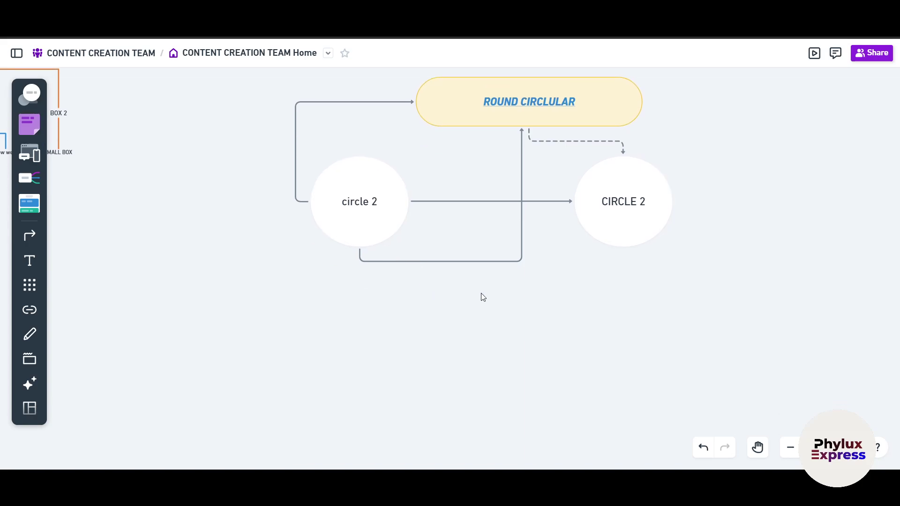
scroll(482, 298, "down", 3)
scroll(497, 296, "down", 2)
scroll(430, 271, "up", 2)
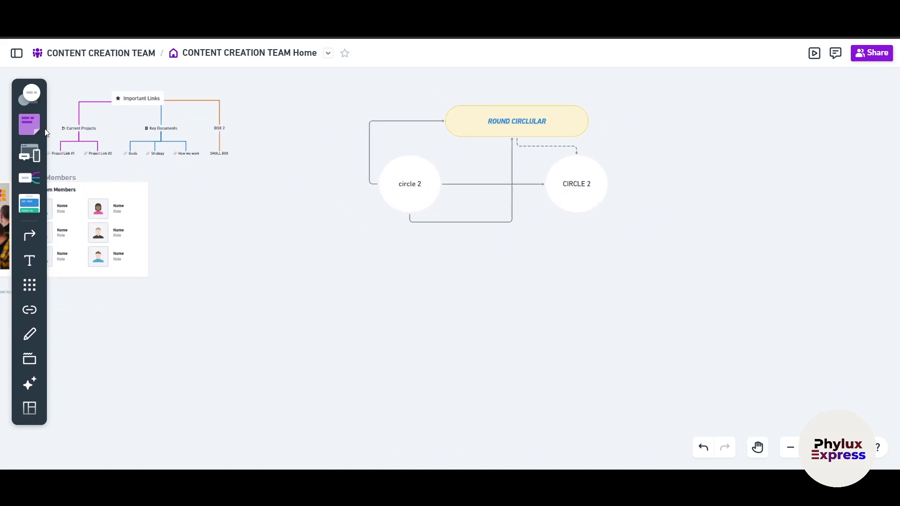
left_click(29, 124)
left_click(707, 238)
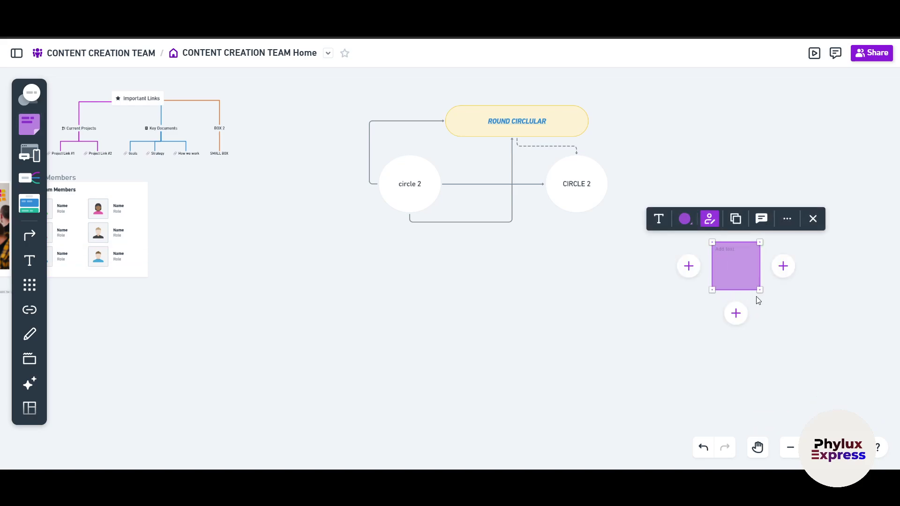
left_click_drag(760, 288, 811, 324)
left_click(575, 368)
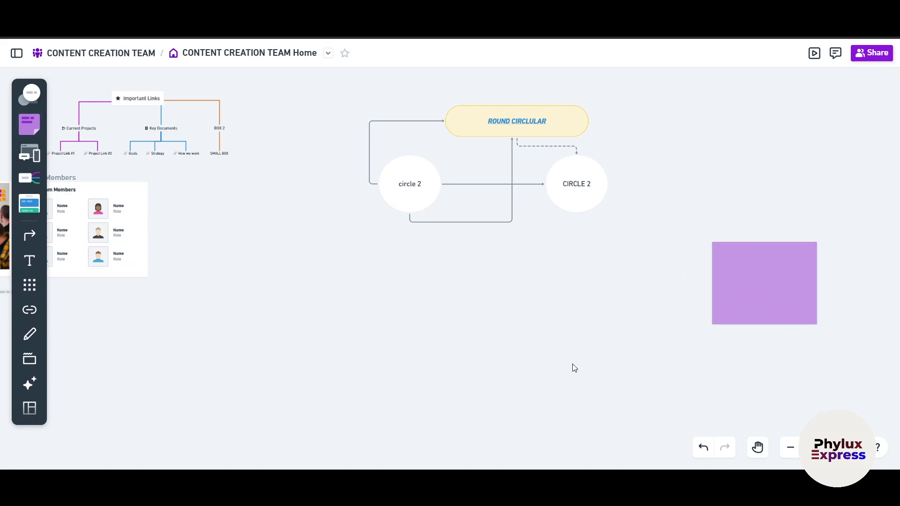
Step: Connect the bottom of the right-hand CIRCLE 2 to the top of the purple sticky note with an arrow
left_click(582, 186)
left_click_drag(576, 233, 760, 243)
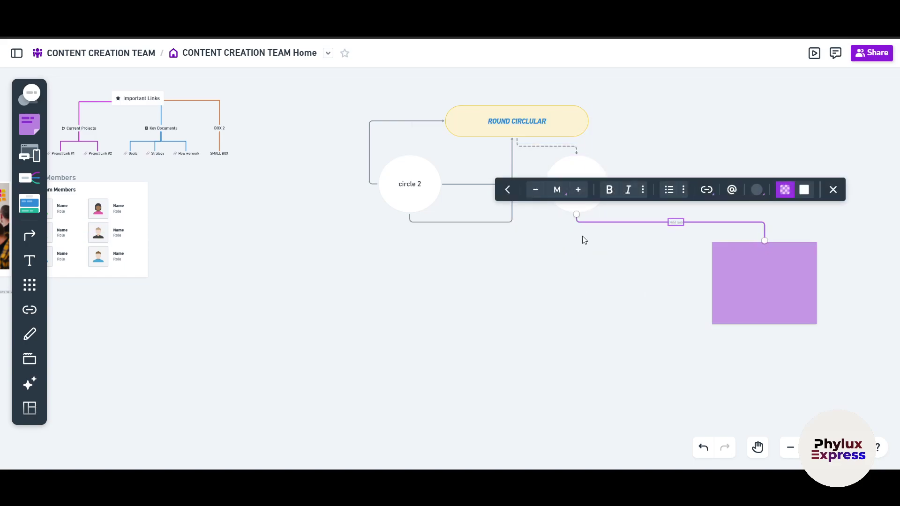
Step: Pull the sticky-note arrow's start away from the right-hand CIRCLE 2, and delete the arrow from the left-hand circle 2's underside to ROUND CIRCLULAR
left_click_drag(578, 217, 576, 242)
left_click(360, 213)
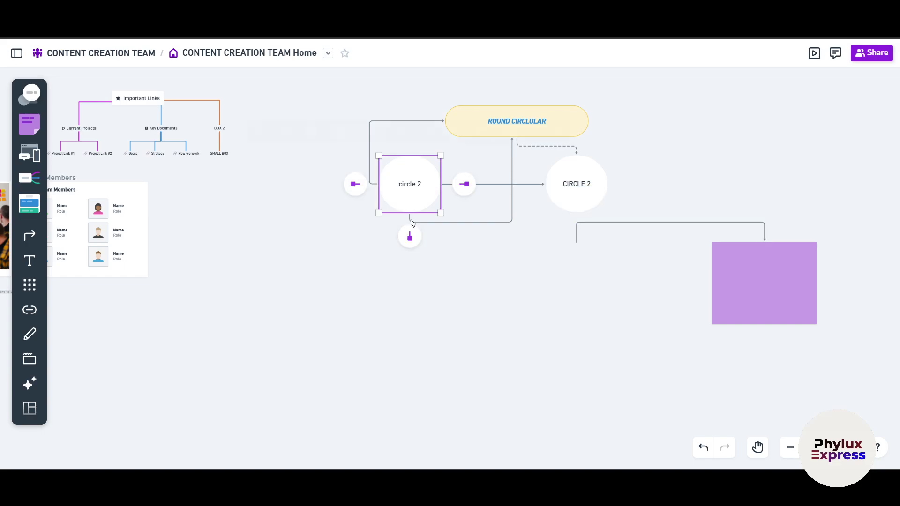
scroll(472, 225, "up", 5)
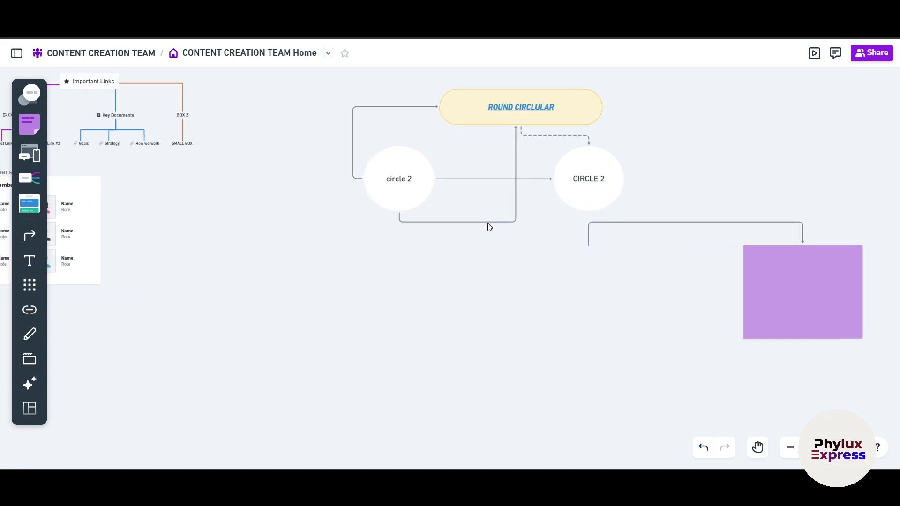
left_click(521, 222)
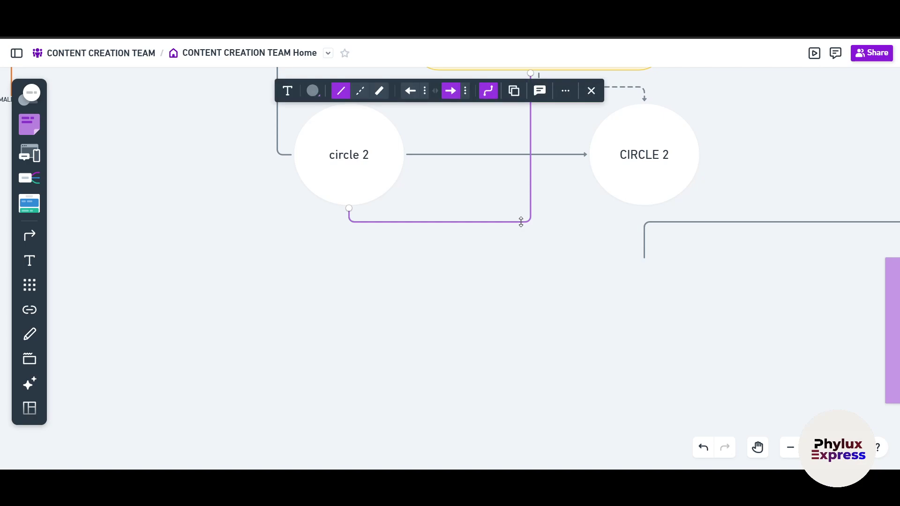
key("Delete")
Step: Add an empty circle directly beneath the left-hand circle 2, joined to it by a downward arrow
left_click(345, 183)
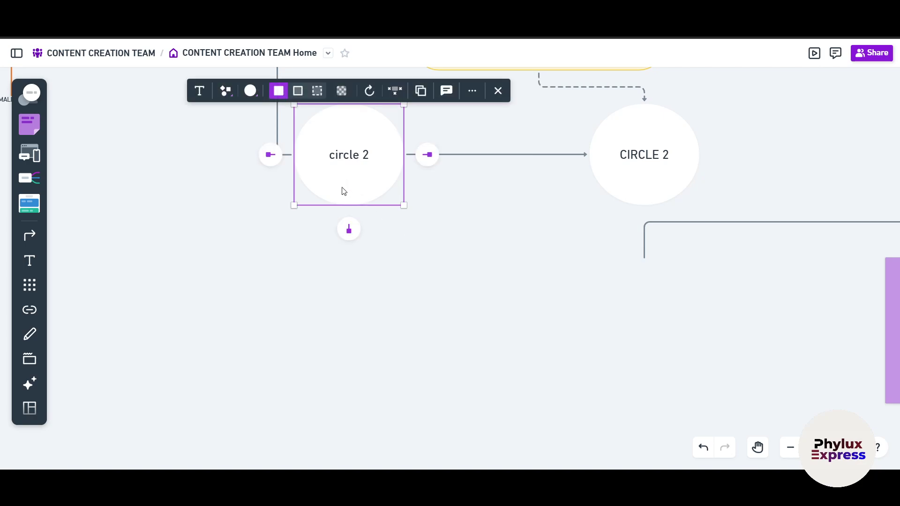
mouse_move(344, 232)
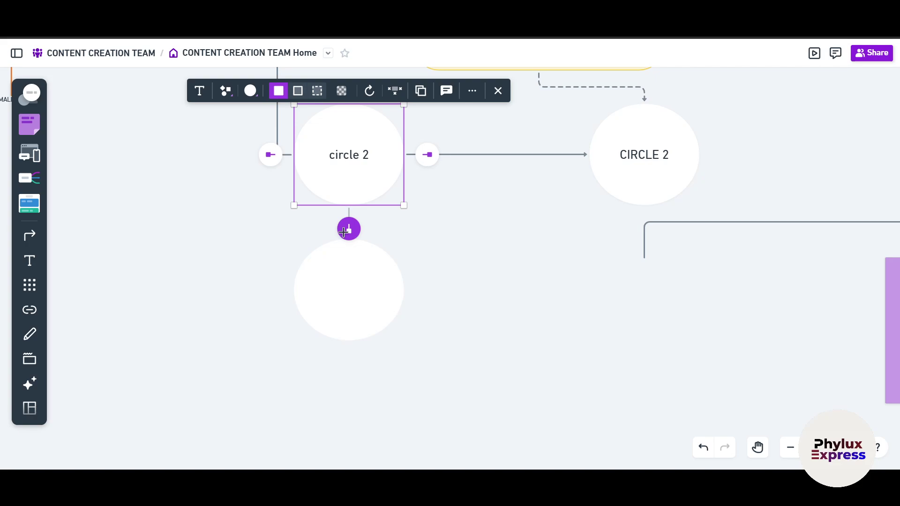
left_click(348, 231)
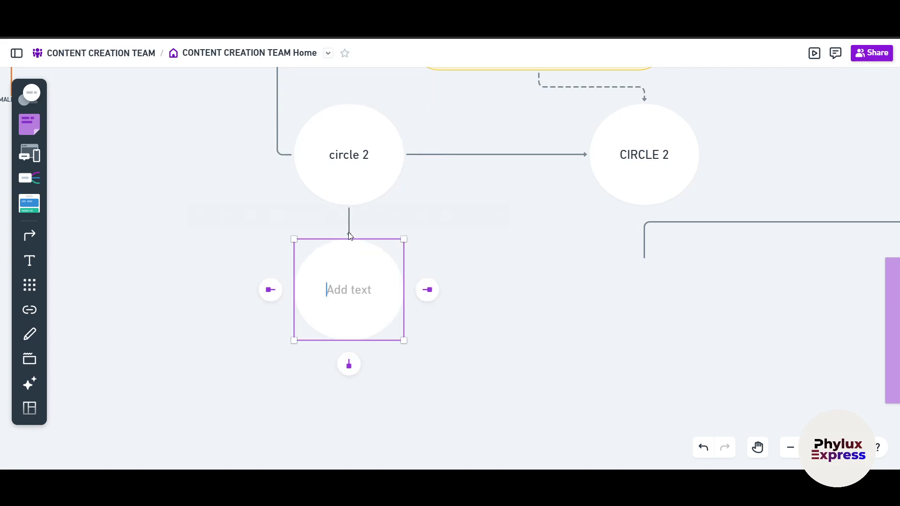
left_click(506, 371)
Step: Add a second purple sticky note of the same size directly below the existing one
scroll(511, 370, "down", 3, "ctrl")
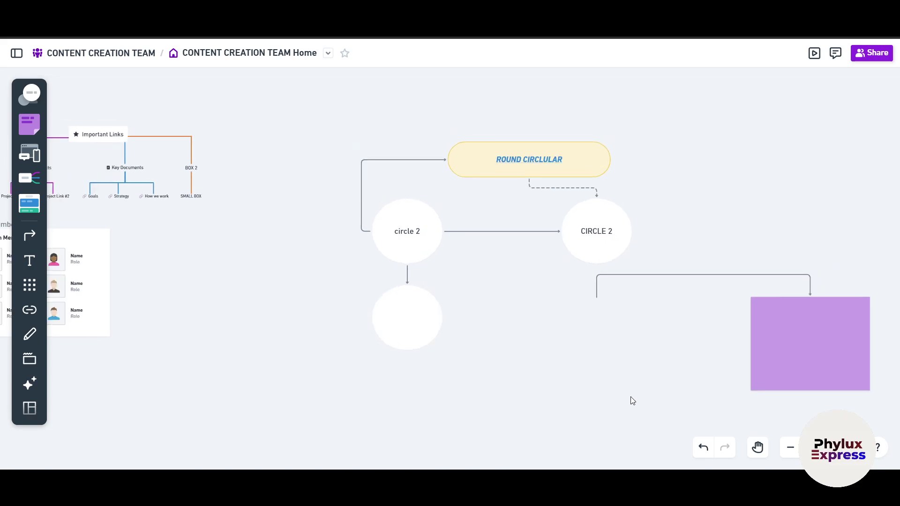
scroll(657, 398, "down", 3)
scroll(656, 398, "right", 3)
left_click(681, 246)
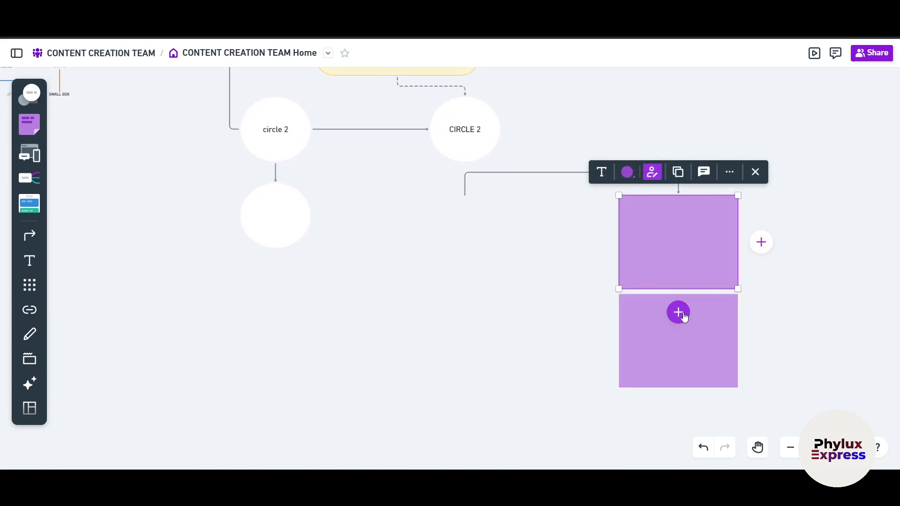
left_click(678, 313)
scroll(583, 383, "down", 2)
left_click(537, 382)
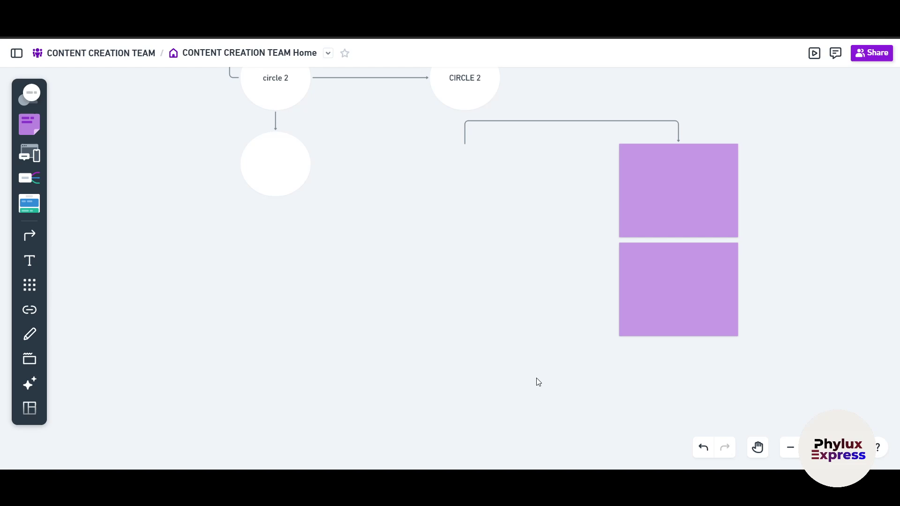
scroll(538, 383, "down", 1)
scroll(682, 271, "up", 2)
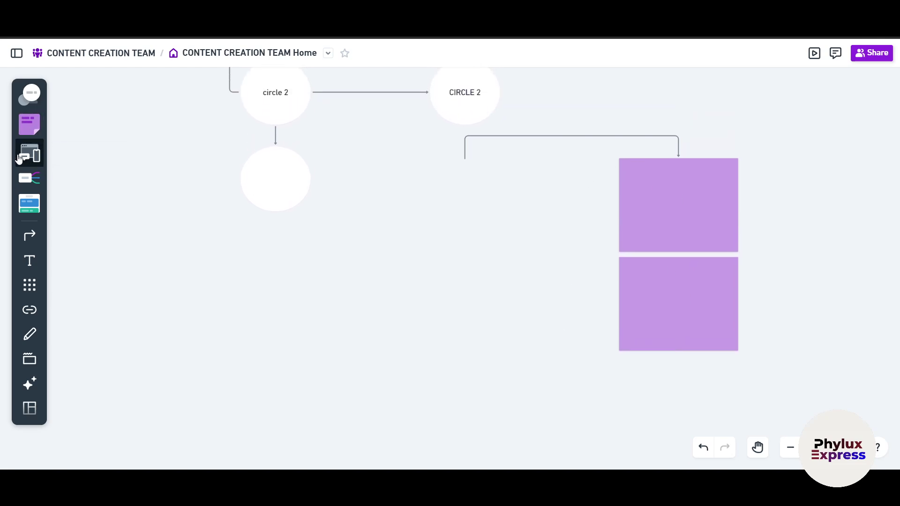
left_click(29, 124)
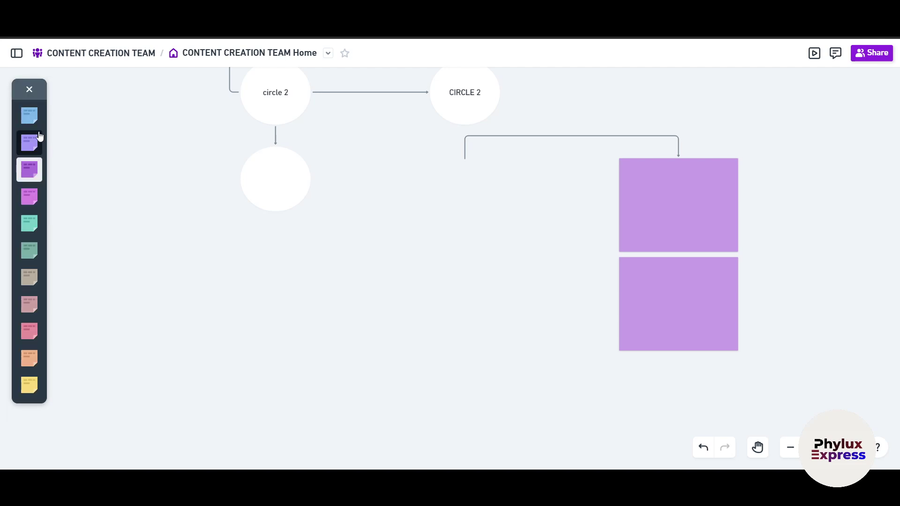
left_click(29, 89)
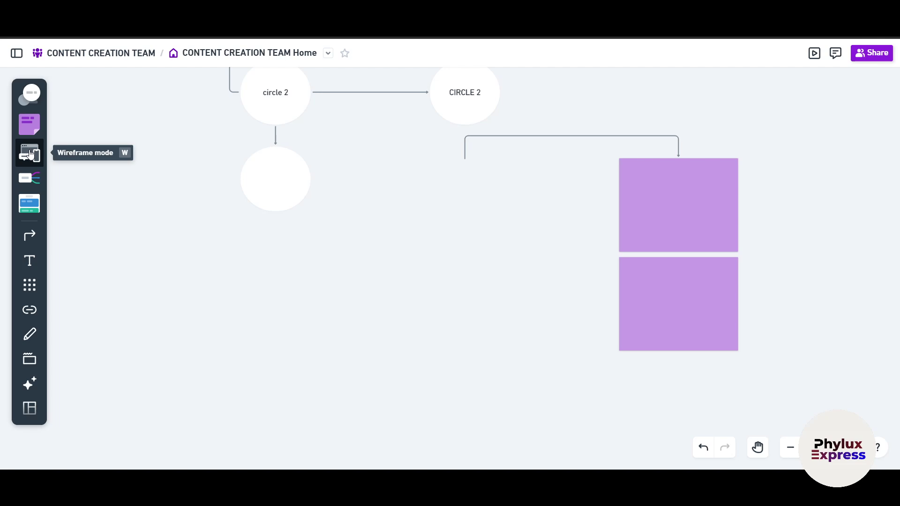
Step: Switch to wireframe mode and draw a wide solid button below the empty circle, extending to its left
left_click(30, 153)
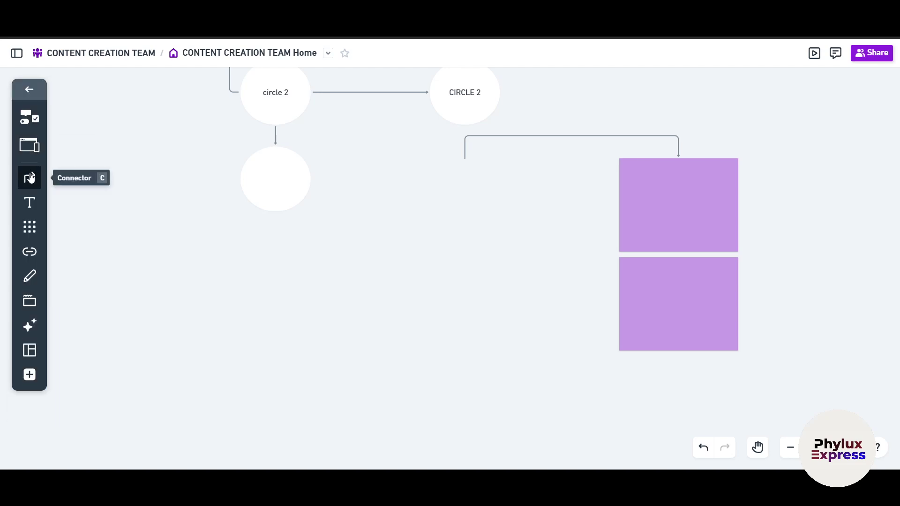
left_click(28, 116)
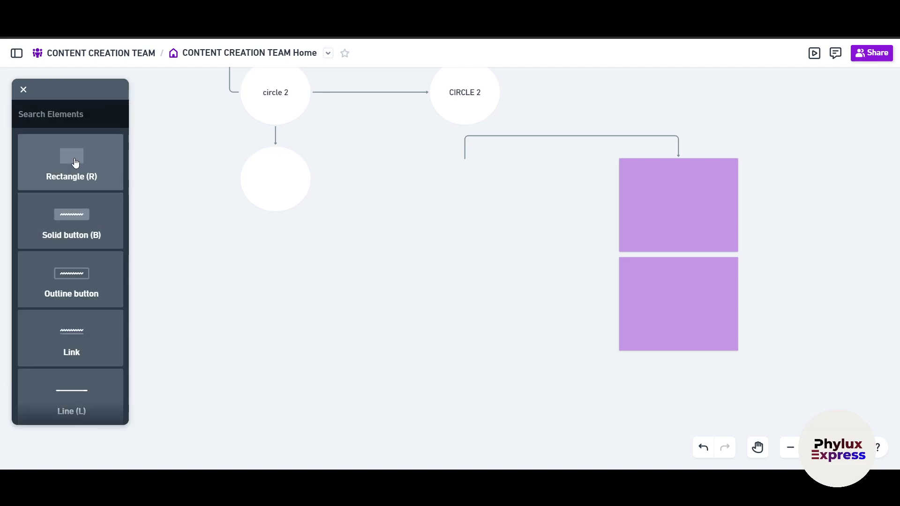
left_click(92, 215)
left_click_drag(159, 240, 279, 309)
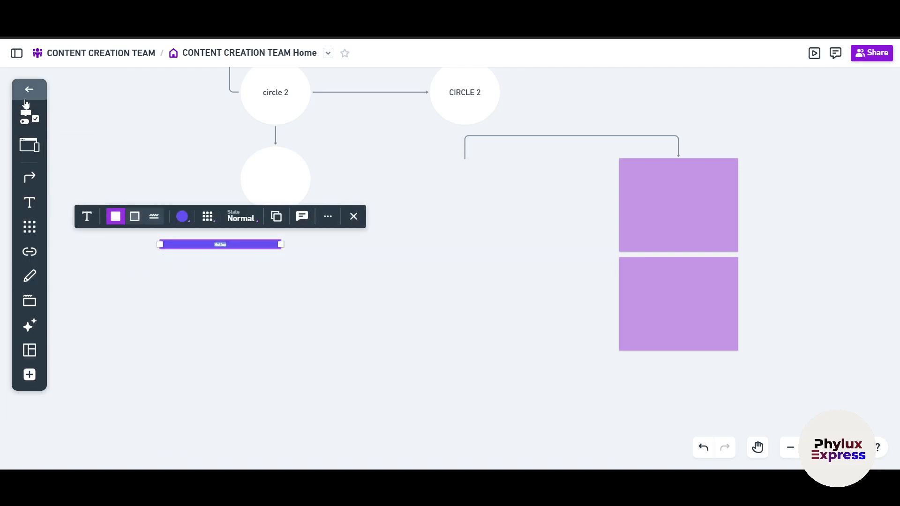
Step: Route an elbow arrow from the button's right end back beneath it to the lower left, and shorten the button slightly from its left end
left_click(28, 159)
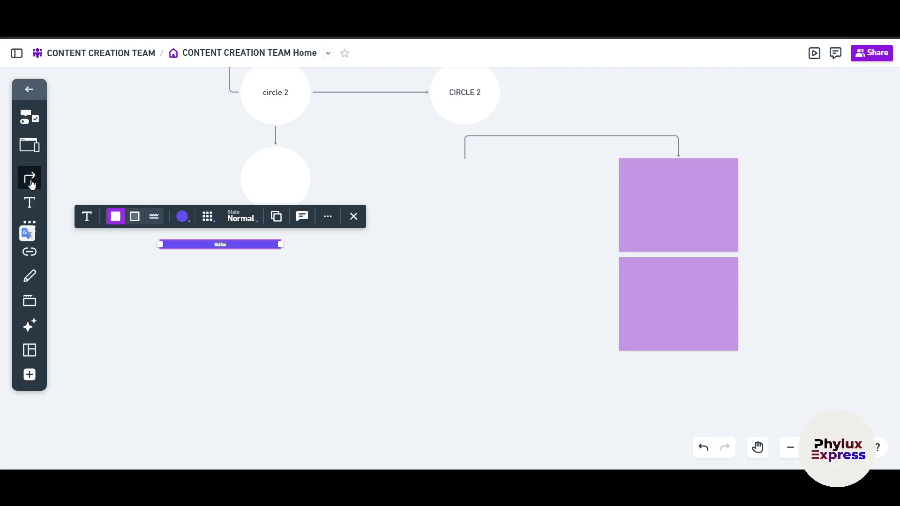
left_click(31, 178)
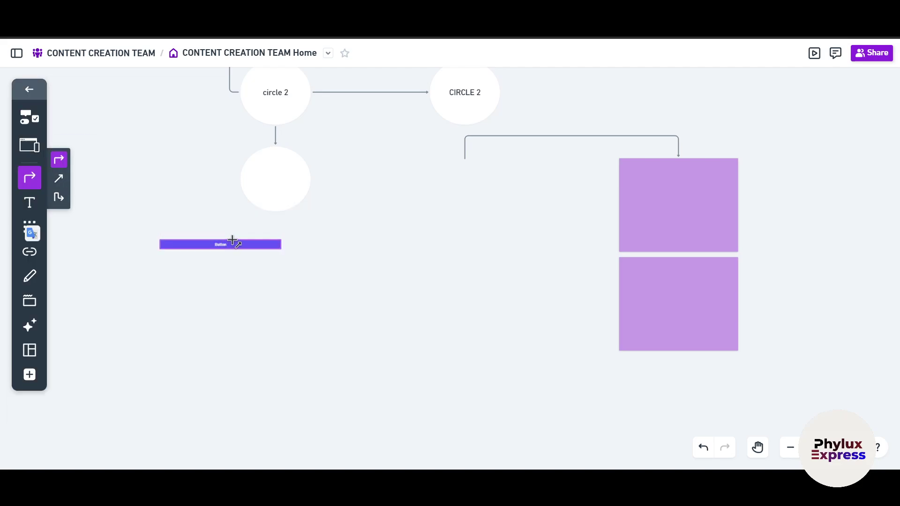
left_click_drag(320, 243, 402, 321)
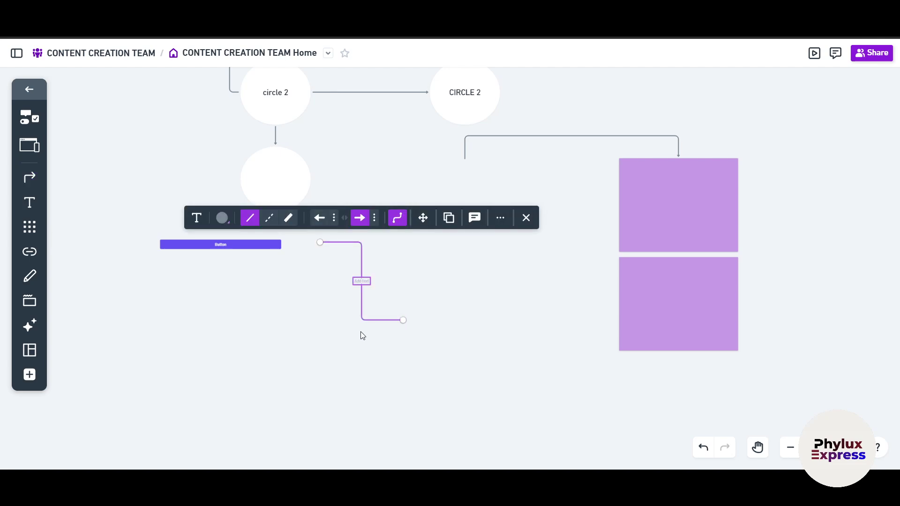
left_click_drag(322, 242, 283, 244)
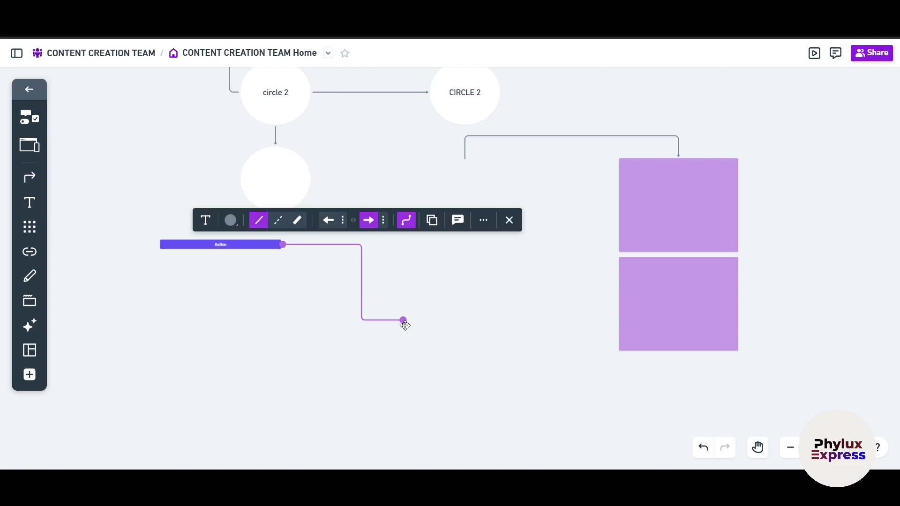
left_click_drag(405, 326, 150, 291)
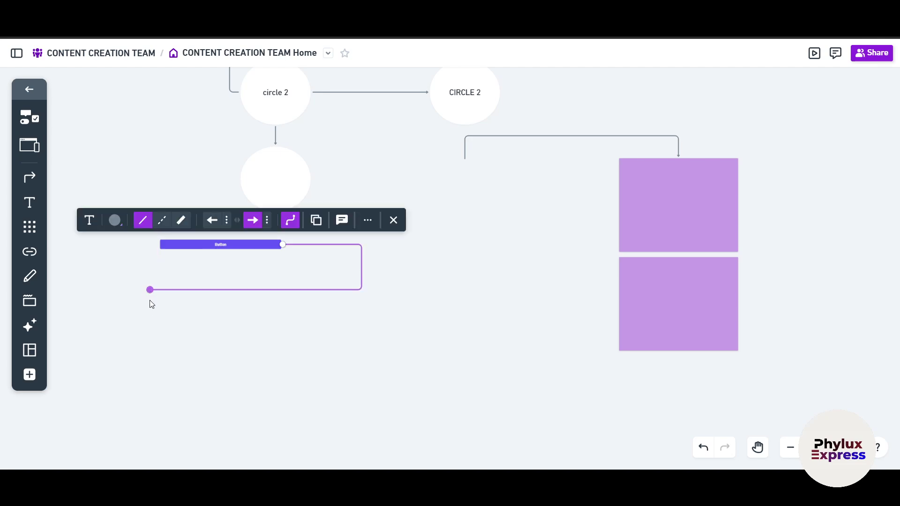
left_click(176, 245)
mouse_move(160, 244)
left_mouse_down()
mouse_move(130, 244)
mouse_move(174, 244)
left_mouse_up()
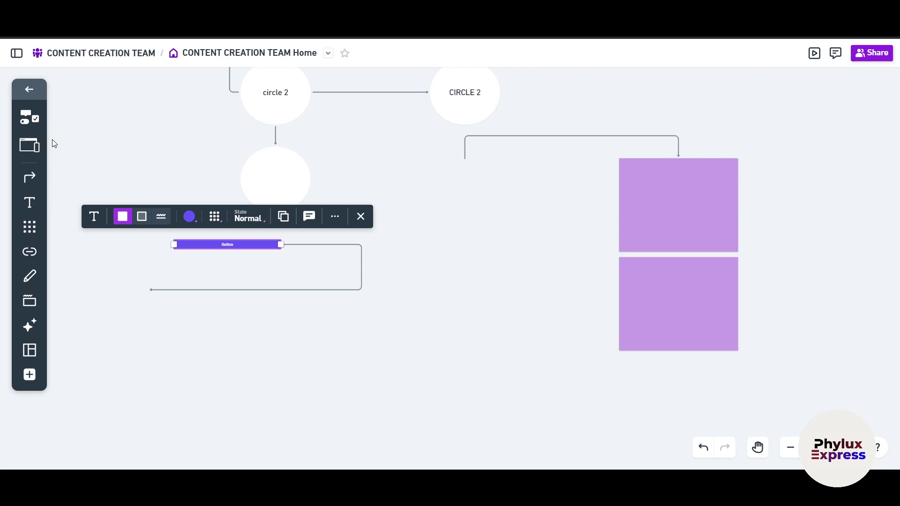
Step: Add the text "SFSEFESFSEF" to the lower left of the button, near the arrow's tip
left_click(31, 203)
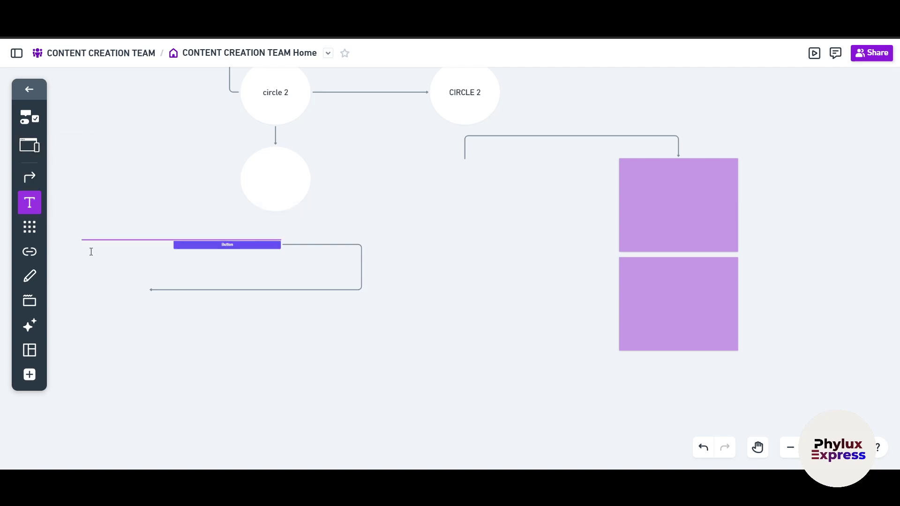
left_click(102, 283)
type("SEFESFSEF")
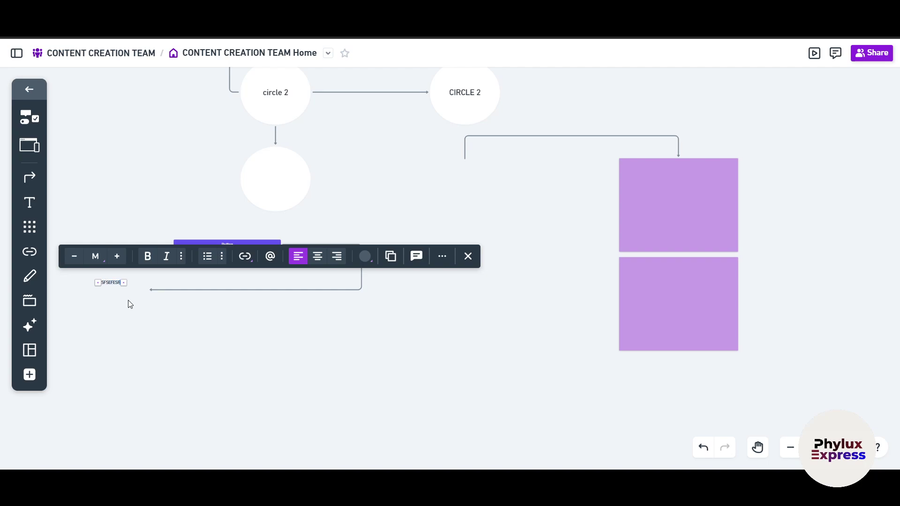
left_click(135, 300)
Step: Attach the tip of the button's arrow to the right side of the SFSEFESFSEF text
scroll(135, 294, "up", 3)
scroll(180, 286, "left", 3)
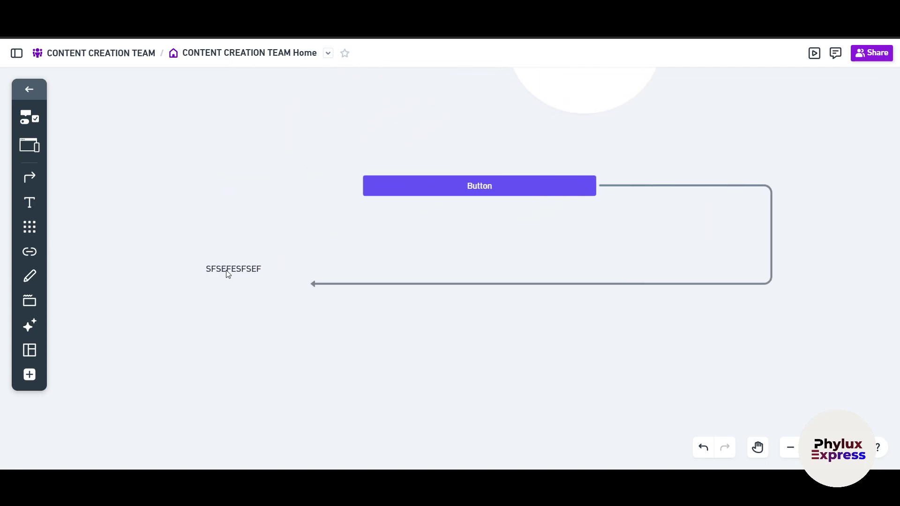
left_click(227, 276)
left_click(293, 283)
left_click_drag(313, 284, 264, 268)
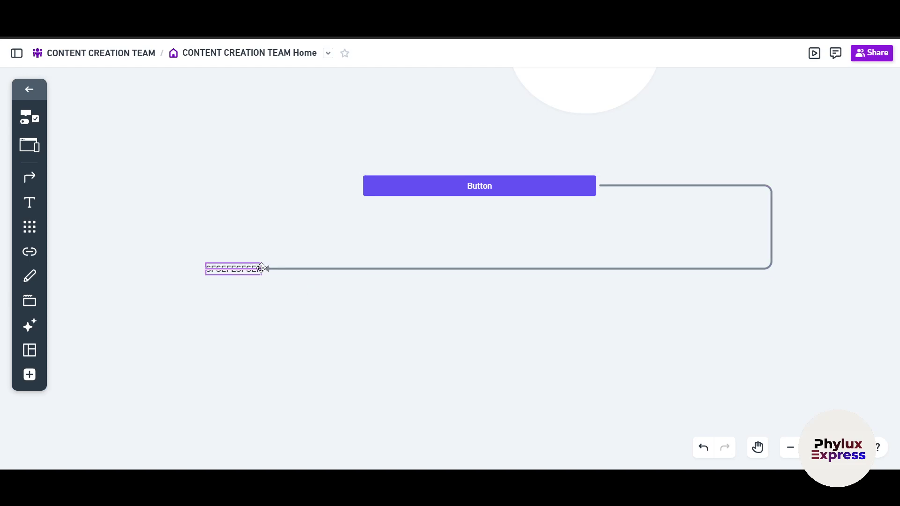
left_click(278, 304)
Step: Widen the SFSEFESFSEF text box to about 134 by extending its left edge
left_click(224, 275)
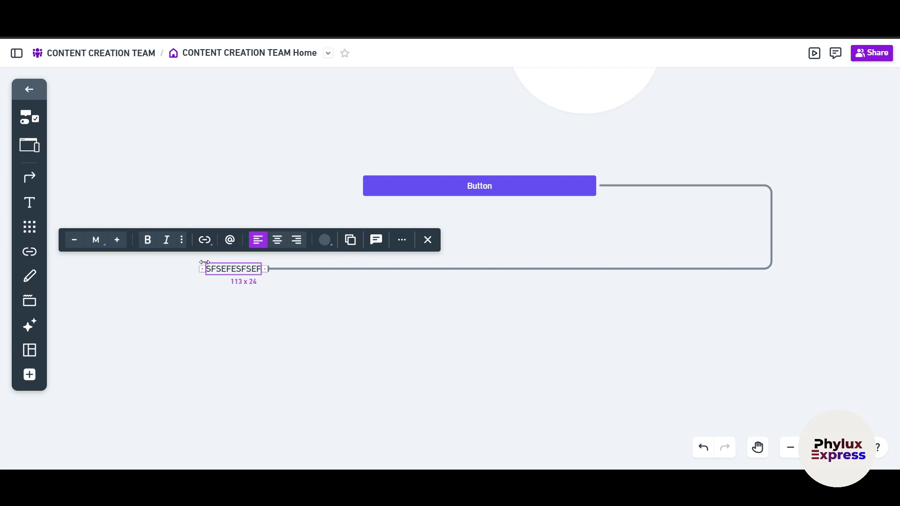
left_click_drag(205, 263, 193, 237)
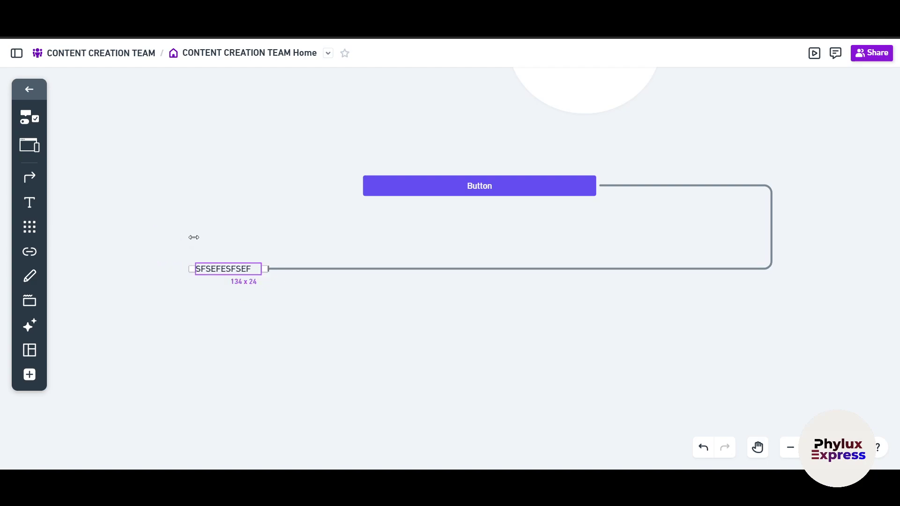
left_click(217, 269)
Step: Set the SFSEFESFSEF text to size XXL and widen its box leftward so the text fits on one line
double_click(205, 269)
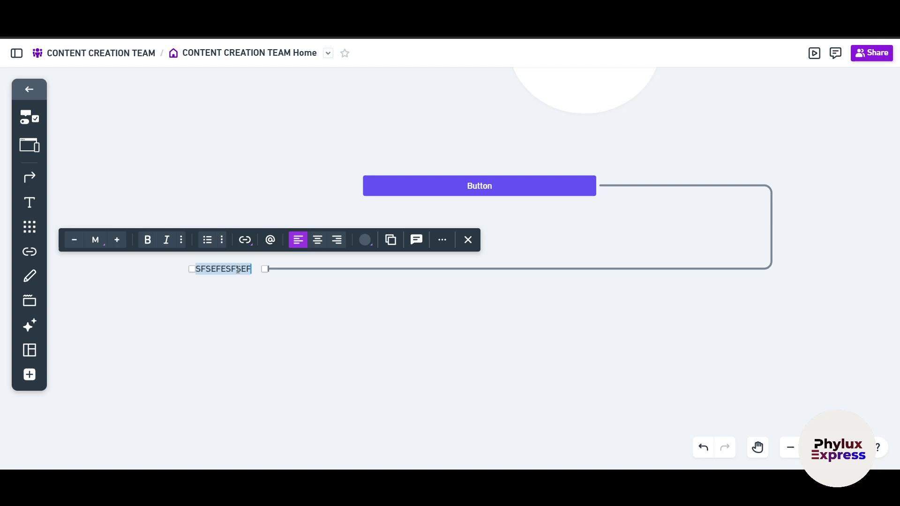
left_click(117, 240)
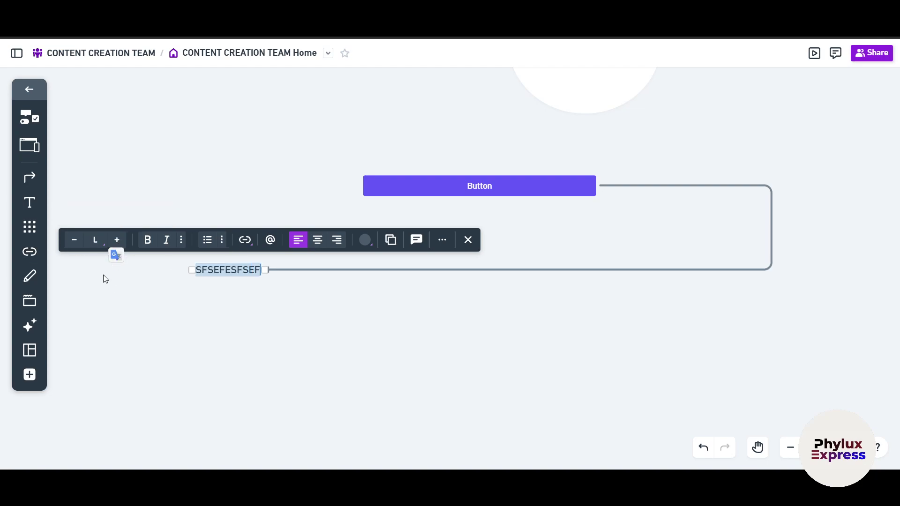
left_click(113, 240)
left_click(113, 240)
left_click(113, 240)
left_click(113, 240)
left_click(113, 240)
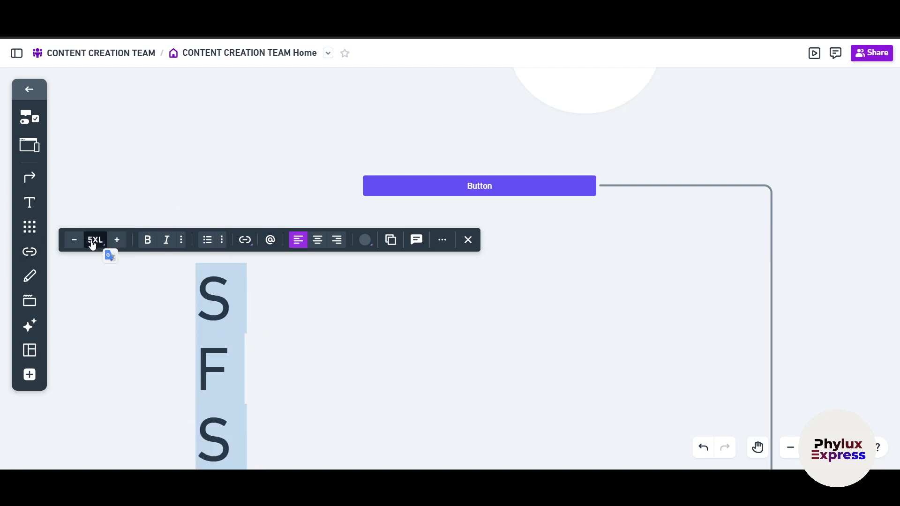
left_click(74, 240)
left_click(74, 240)
left_click(74, 240)
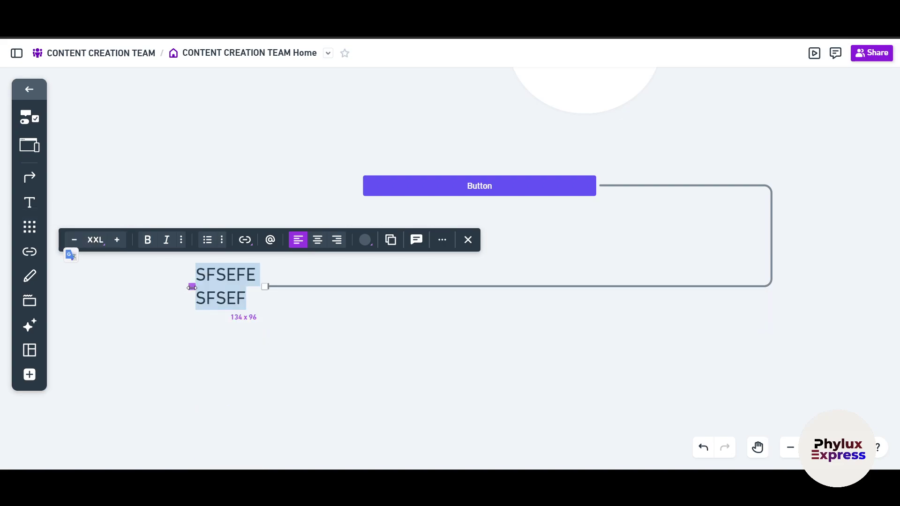
key("Escape")
left_click(239, 354)
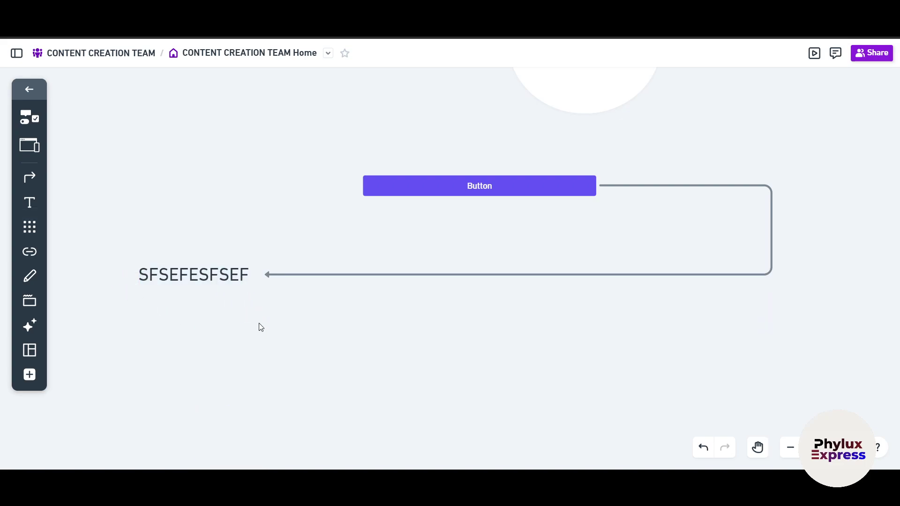
Step: Insert the duck icon from the Animals/Nature category and place it above the SFSEFESFSEF text, beside the button
scroll(260, 324, "down", 3)
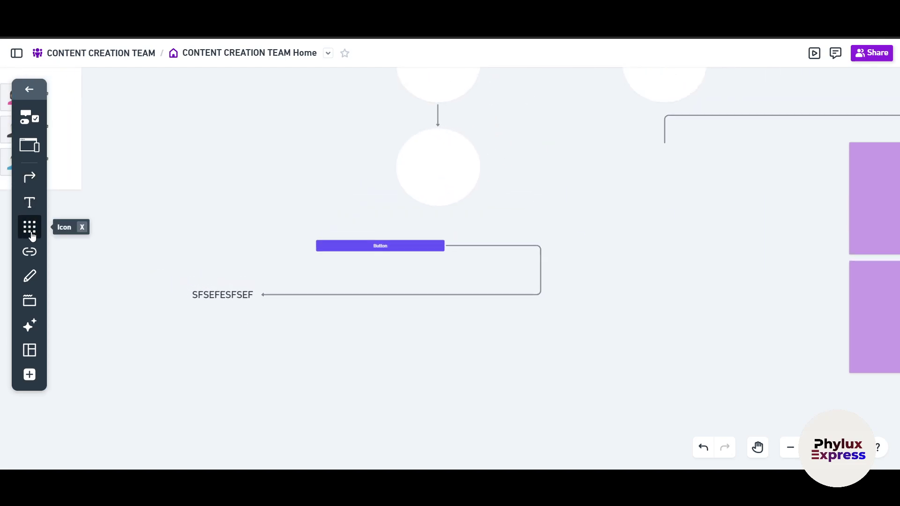
left_click(31, 235)
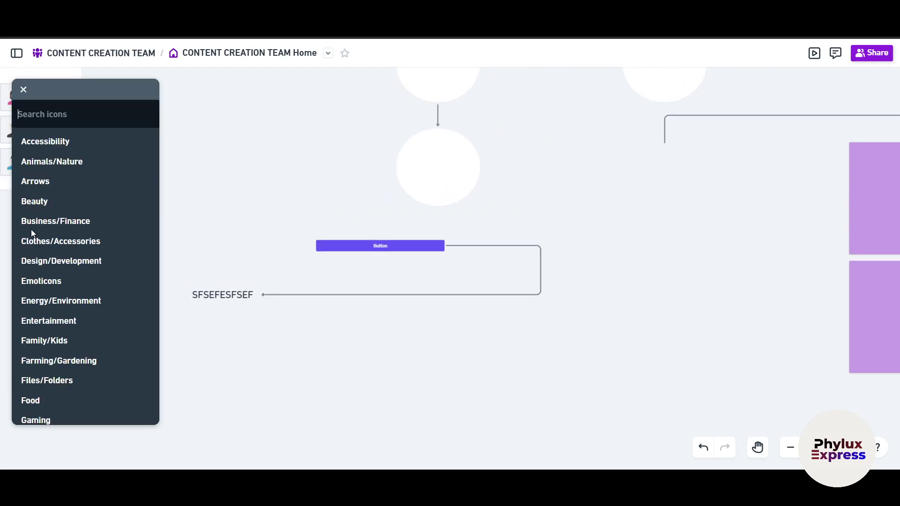
left_click(70, 163)
scroll(103, 187, "down", 1)
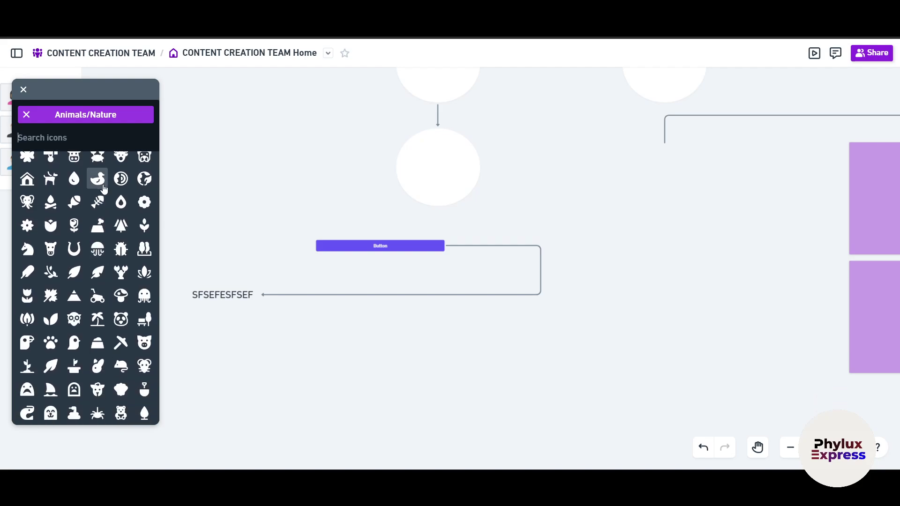
left_click(103, 187)
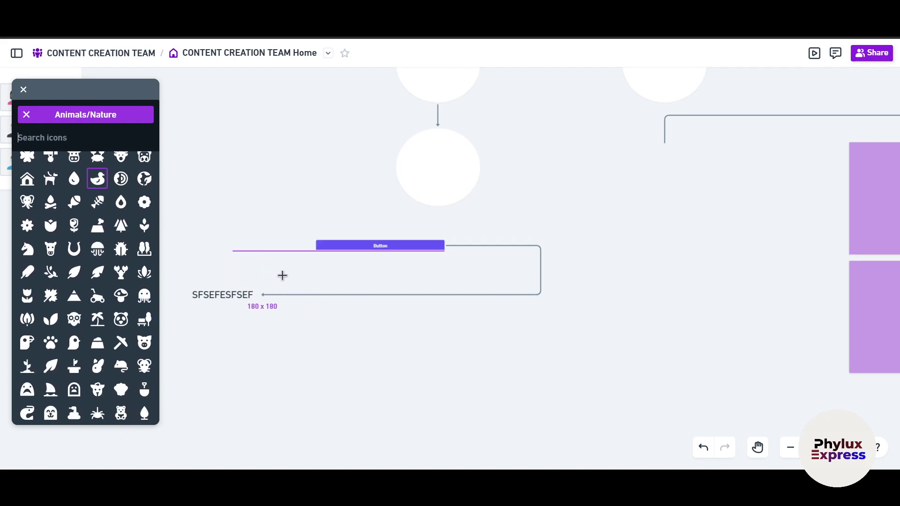
left_click(256, 271)
left_click_drag(257, 271, 241, 252)
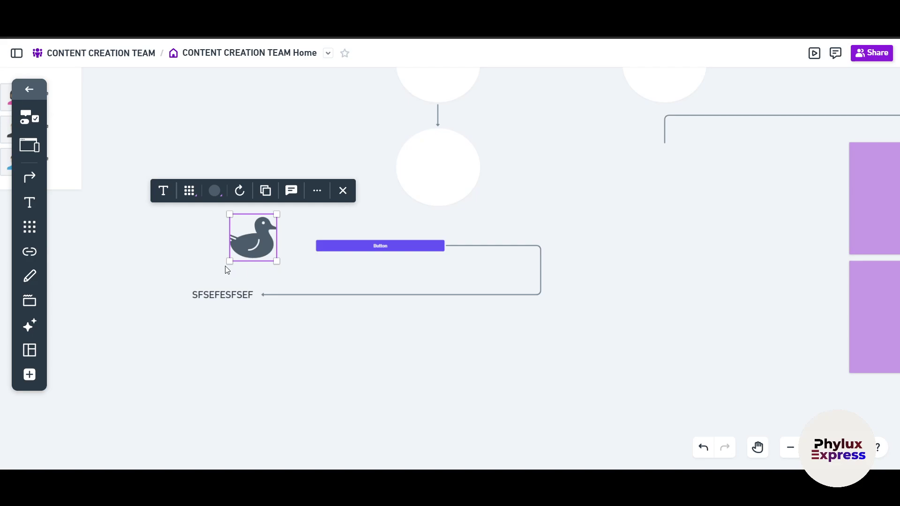
left_click(29, 226)
scroll(96, 240, "down", 1)
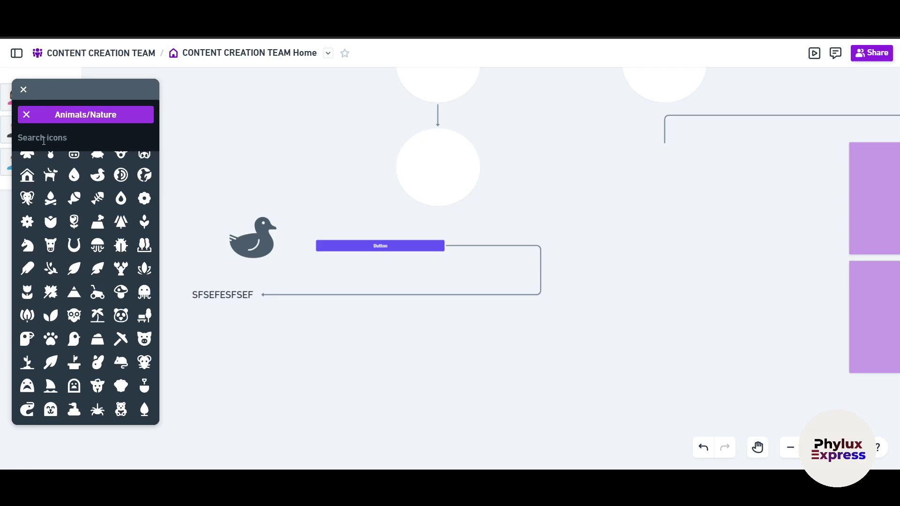
left_click(27, 114)
scroll(82, 274, "down", 8)
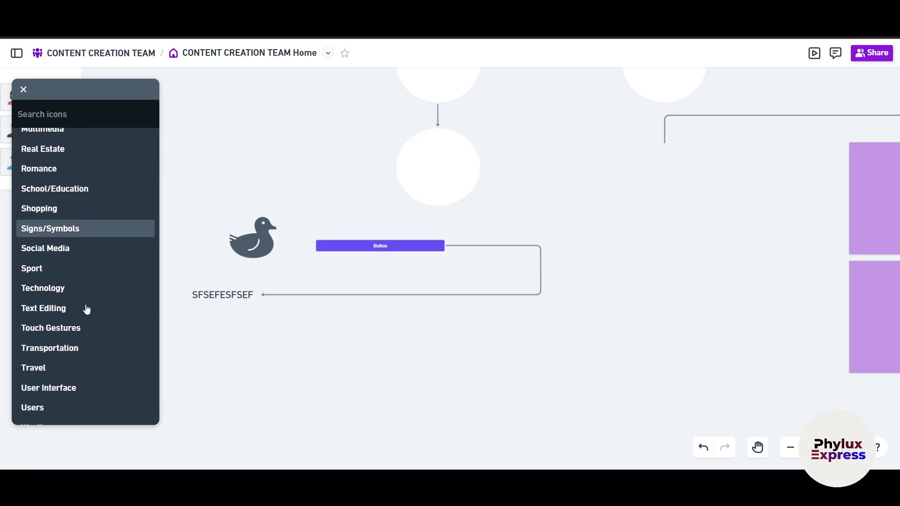
scroll(87, 309, "down", 1)
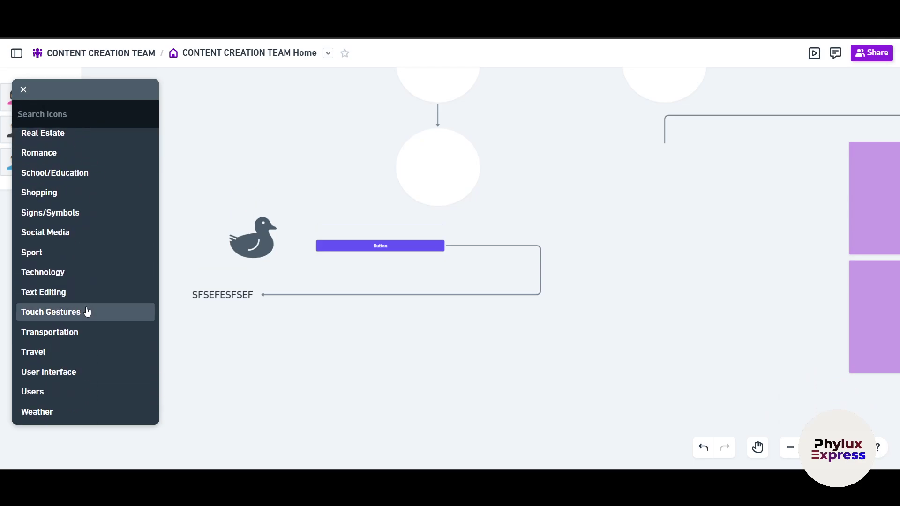
left_click(24, 90)
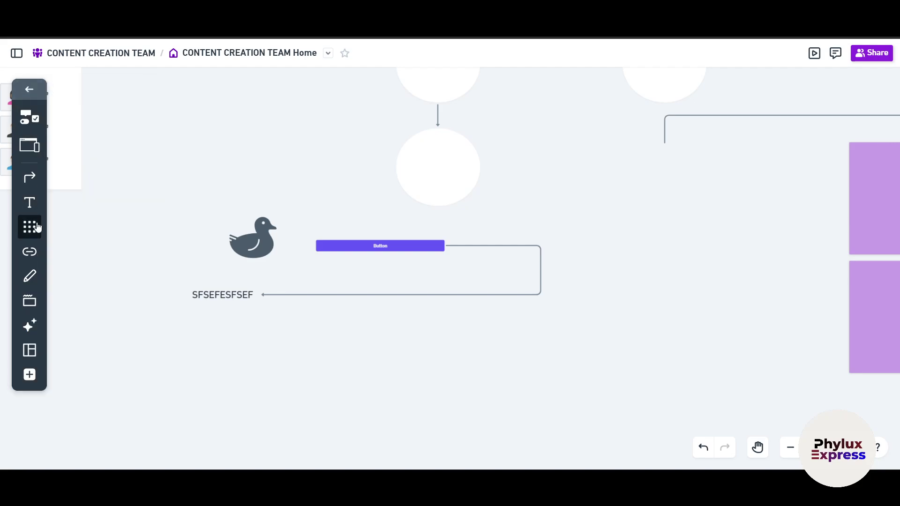
left_click(30, 254)
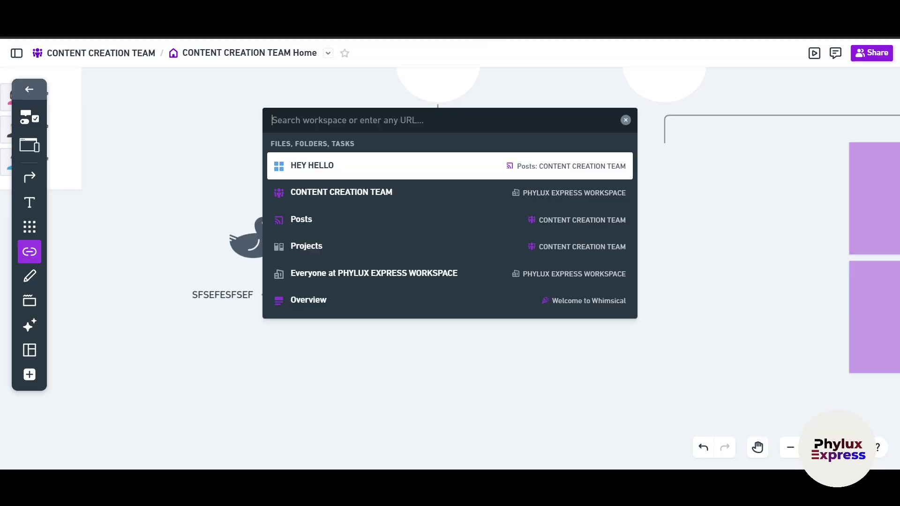
left_click(300, 420)
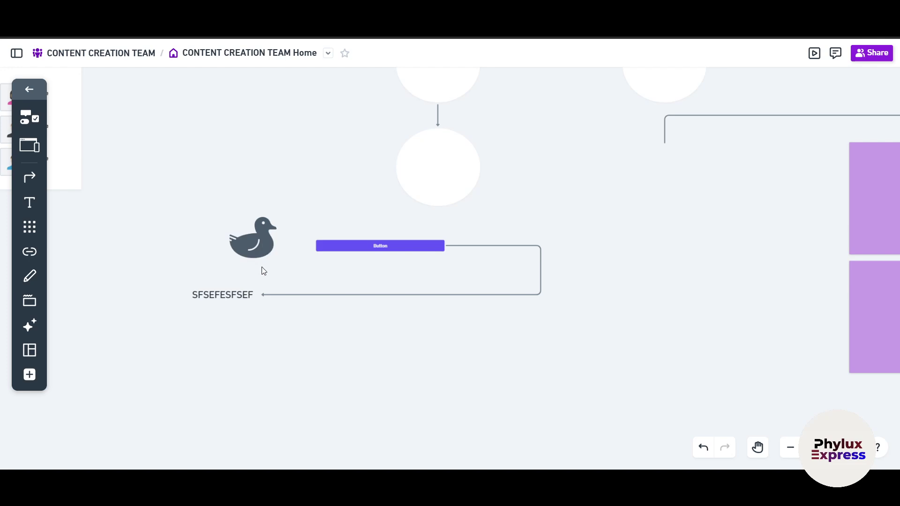
left_click(383, 245)
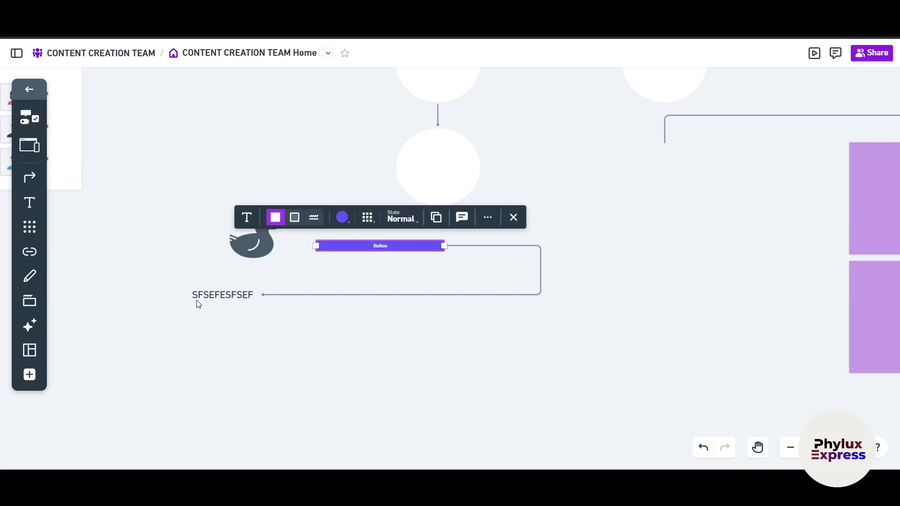
left_click(172, 312)
Step: Embed a link card for the HEY HELLO board and place it below the button, over the arrow
left_click(30, 251)
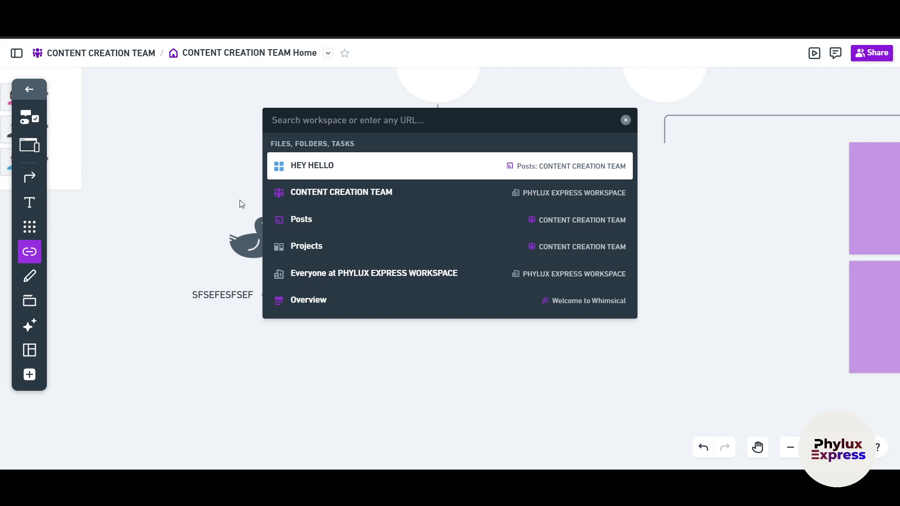
left_click(336, 168)
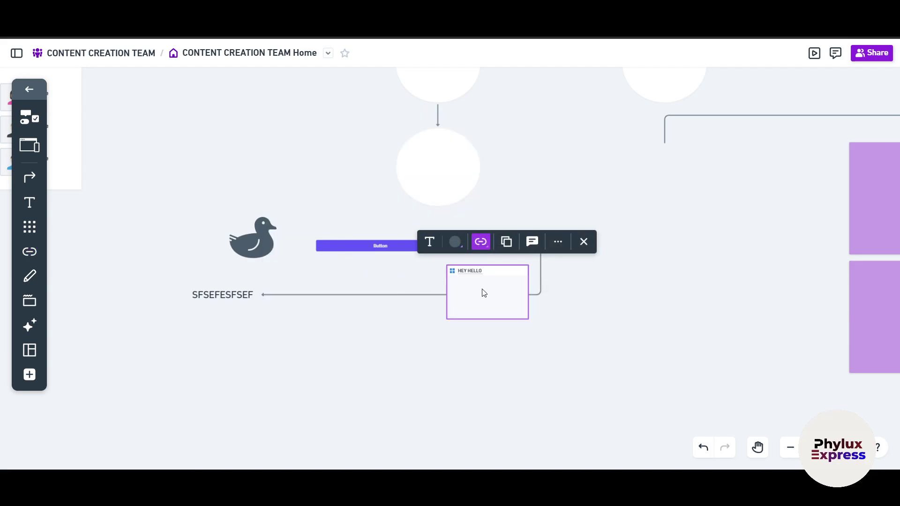
left_click_drag(483, 291, 392, 293)
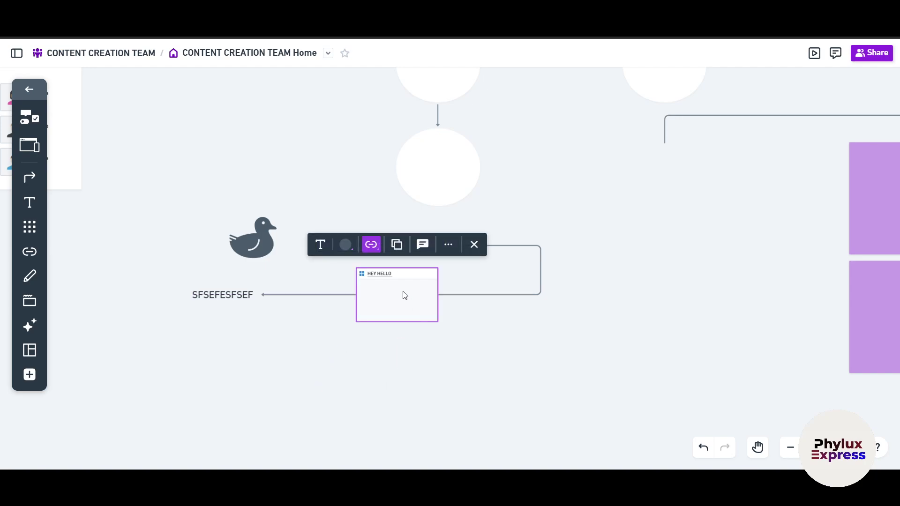
scroll(405, 295, "up", 5)
scroll(397, 295, "down", 5)
left_click(283, 348)
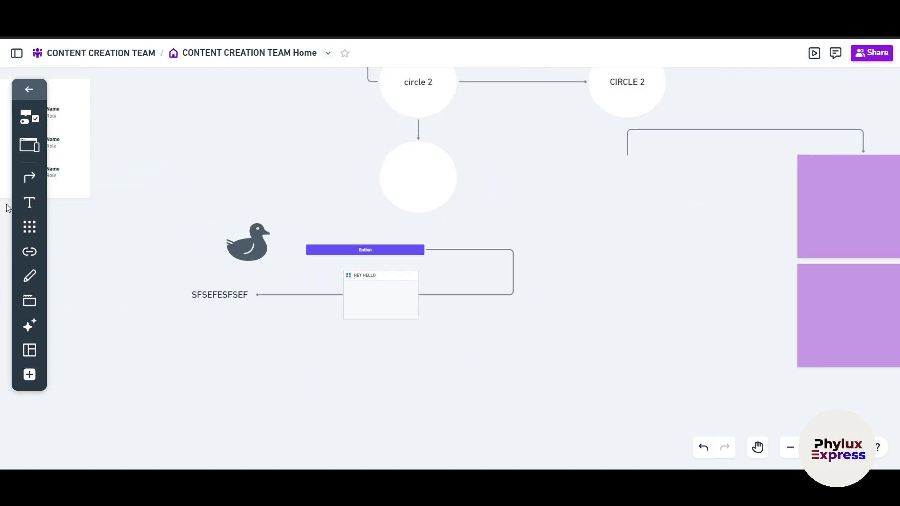
Step: Draw a section enclosing the duck, button, link card and SFSEFESFSEF text, and title it "SEC2"
scroll(70, 293, "left", 5)
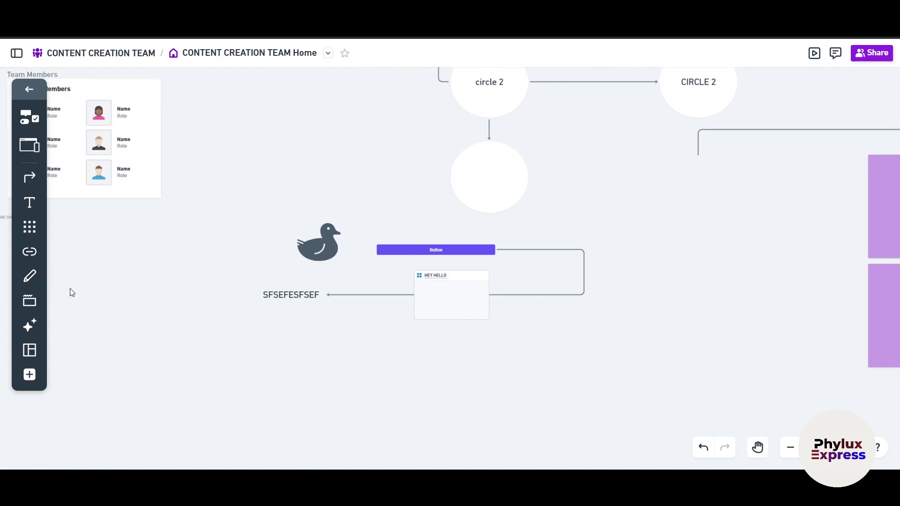
left_click(36, 300)
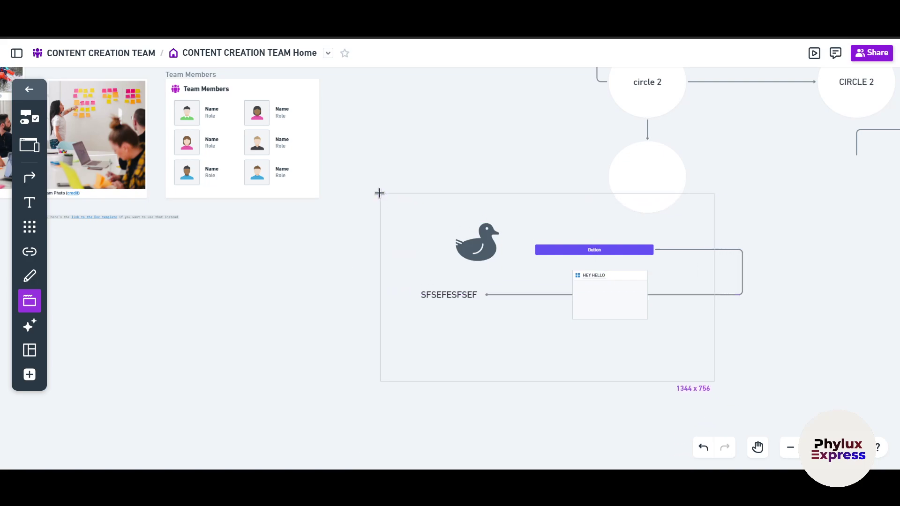
left_click_drag(380, 193, 780, 366)
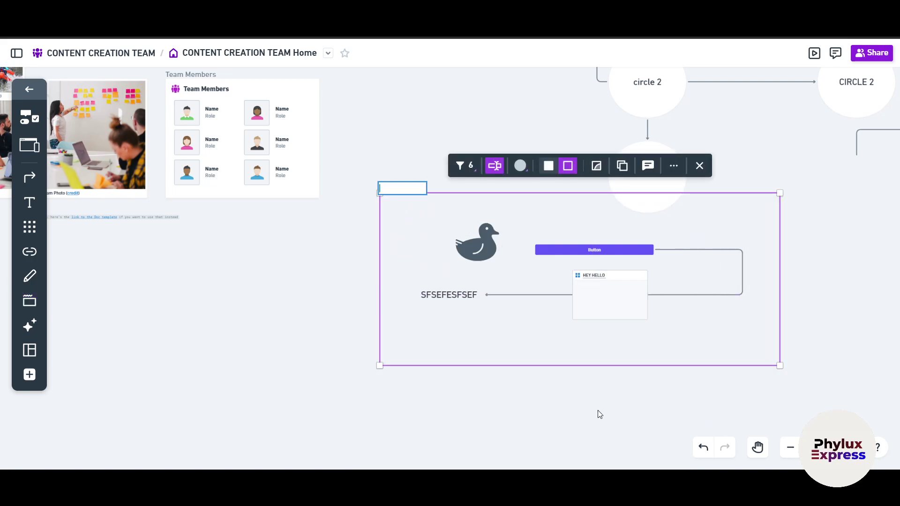
type("SEC2")
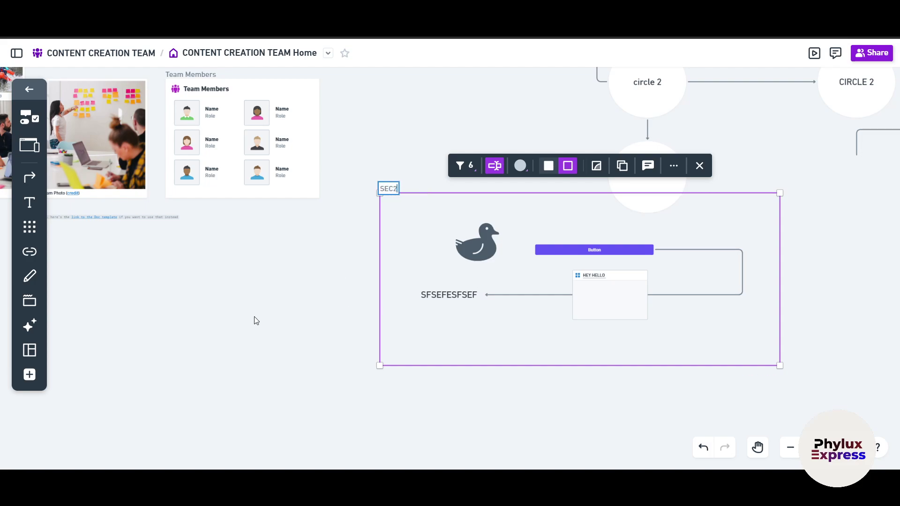
left_click(257, 320)
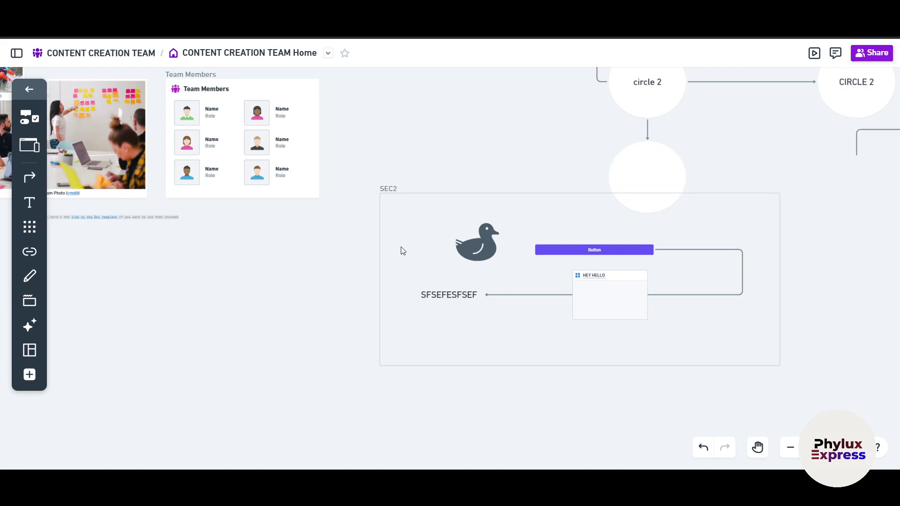
Step: Move the SEC2 section with its contents down and to the left, clear of the empty circle and below Team Members
left_click(385, 189)
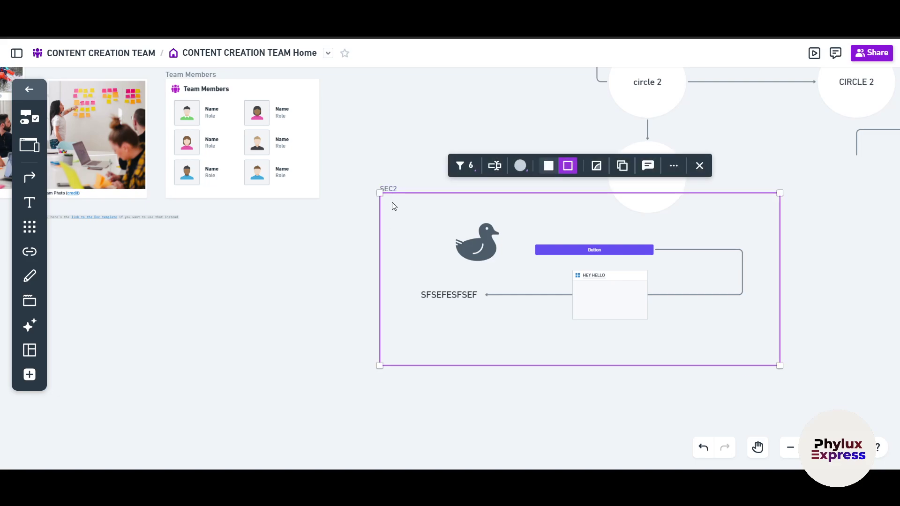
left_click_drag(392, 203, 234, 275)
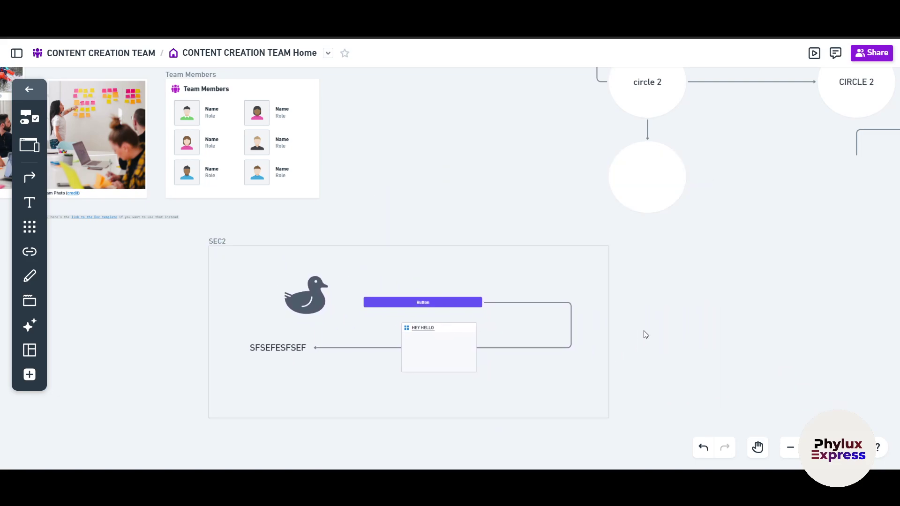
scroll(644, 334, "down", 2)
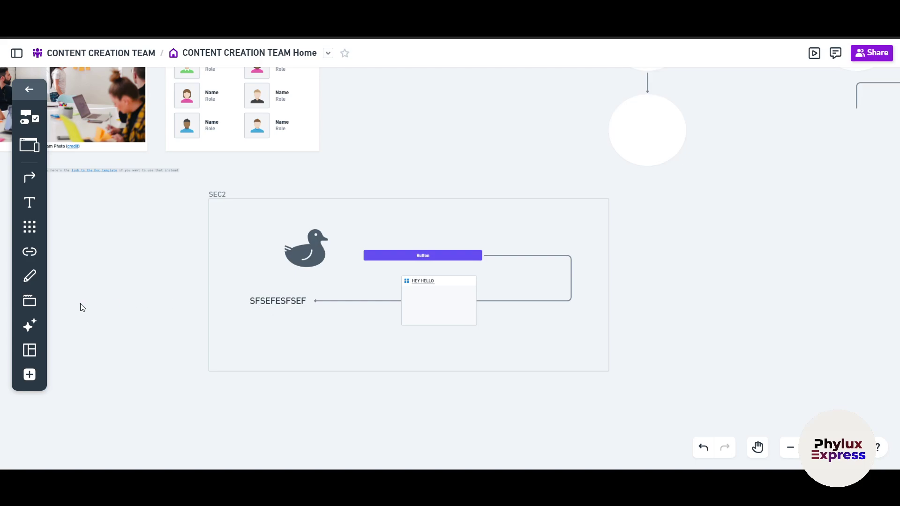
Step: Generate a diagram with AI in Auto mode from the prompt "CREATE A SUMMARY"
left_click(30, 325)
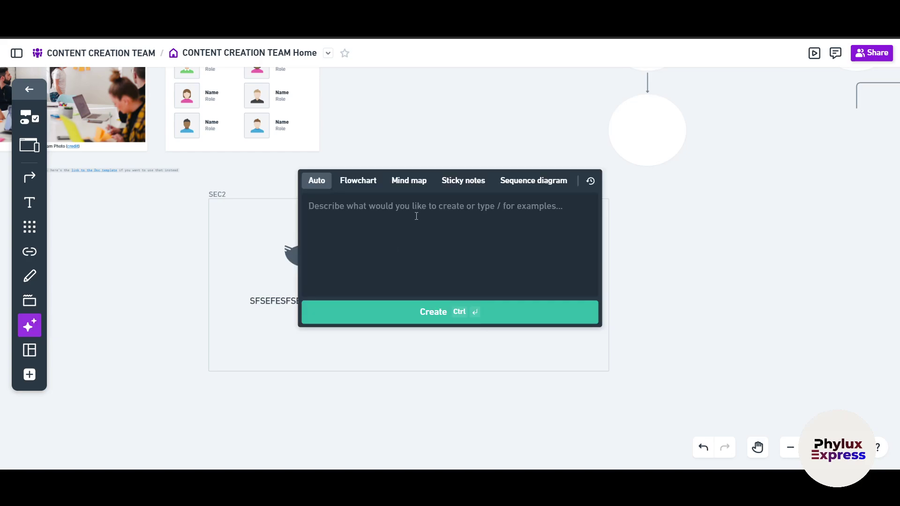
type("CREATE A SUMMARY")
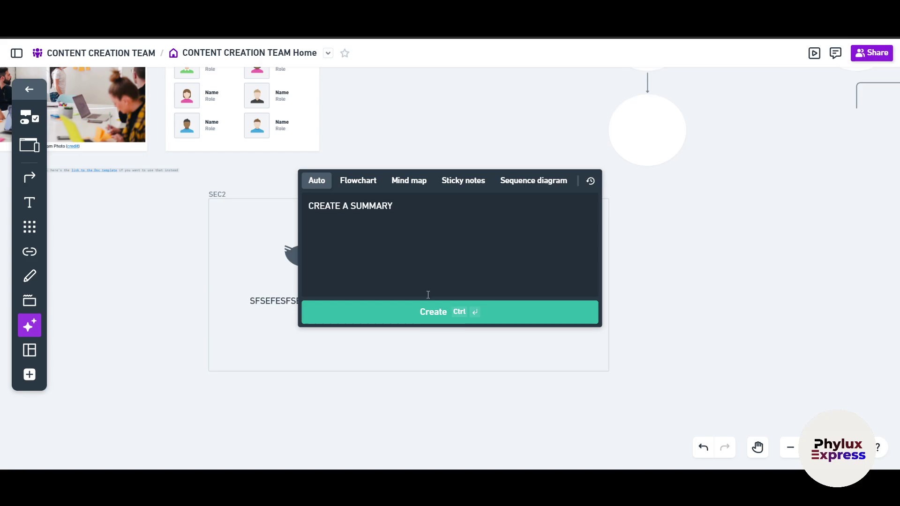
left_click(438, 310)
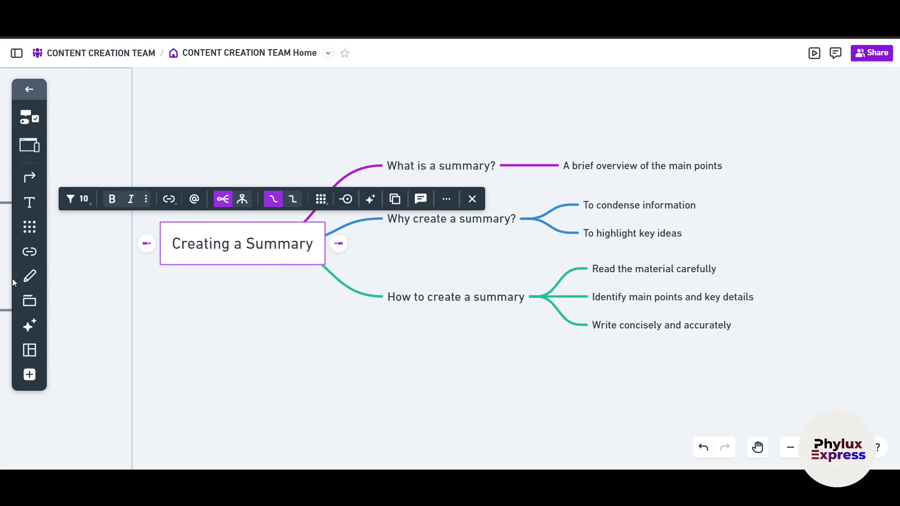
left_click(556, 232)
left_click(612, 233)
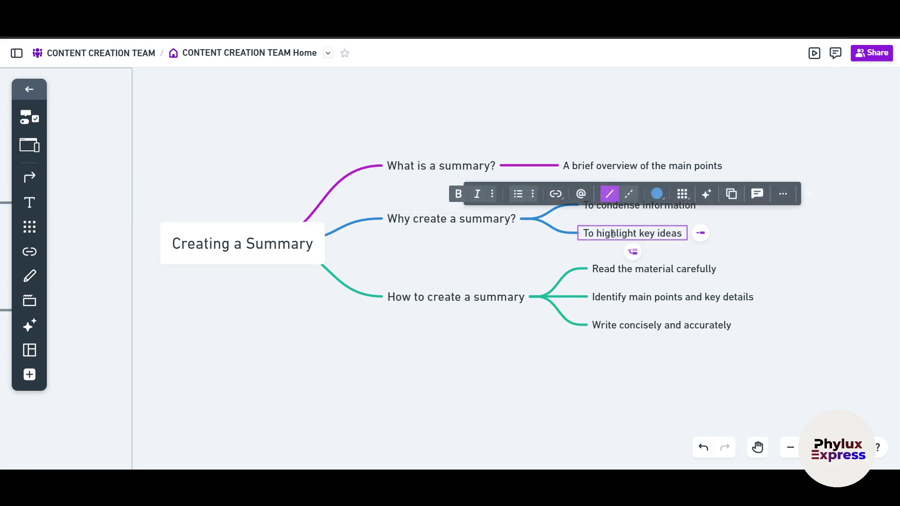
left_click(258, 370)
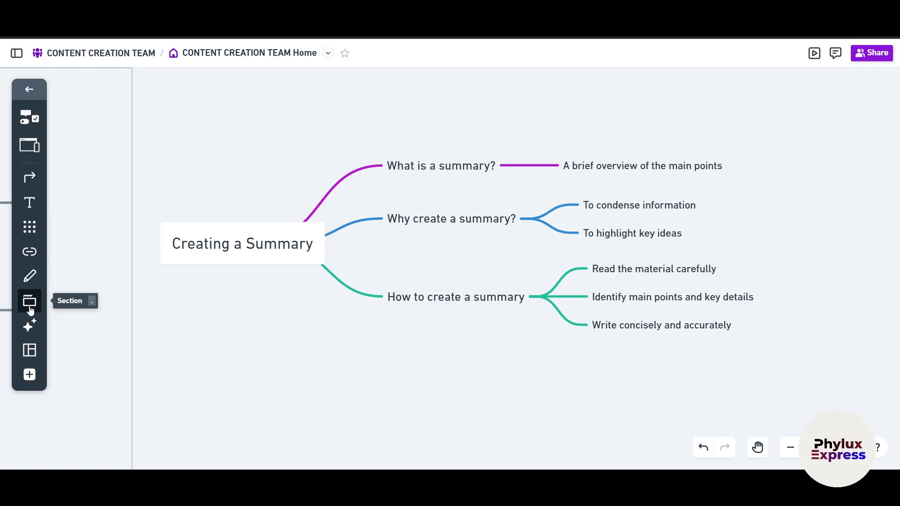
left_click(28, 356)
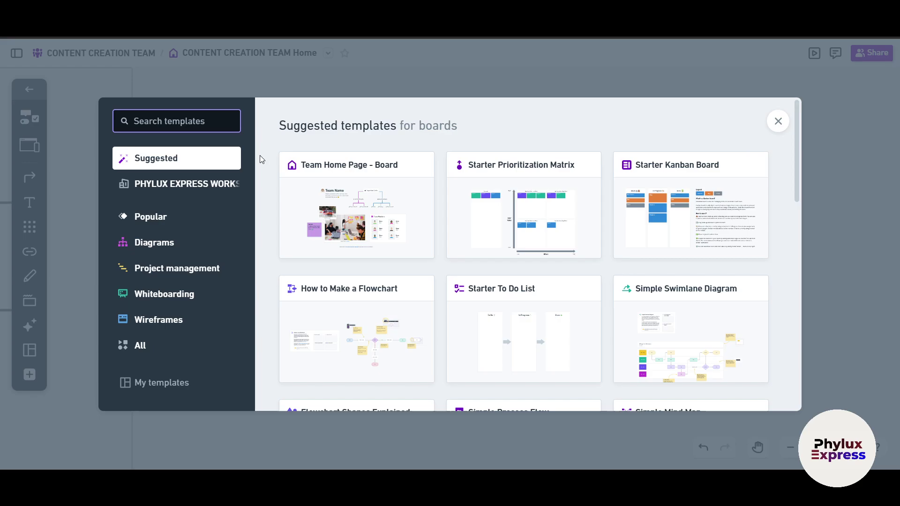
scroll(656, 293, "down", 1)
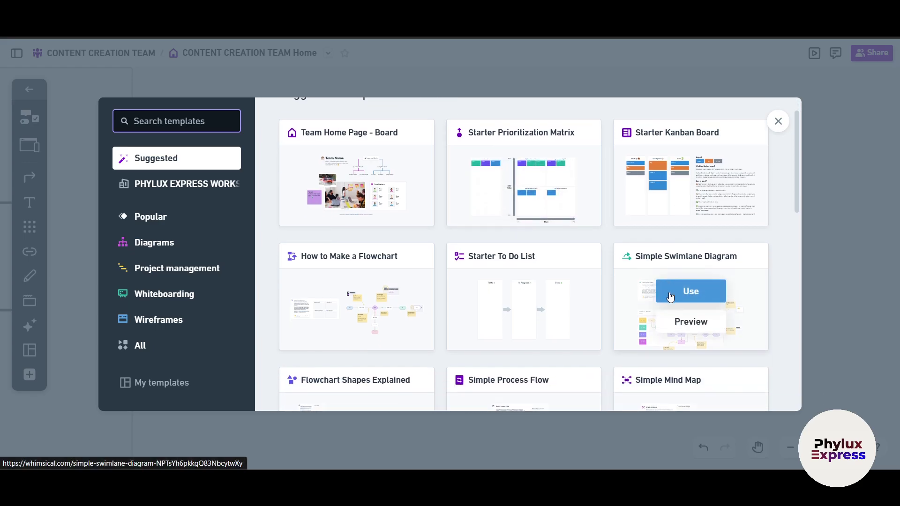
left_click(777, 122)
Step: Insert the Starter Prioritization Matrix template from the suggested board templates into an empty area of the board
scroll(497, 331, "down", 10)
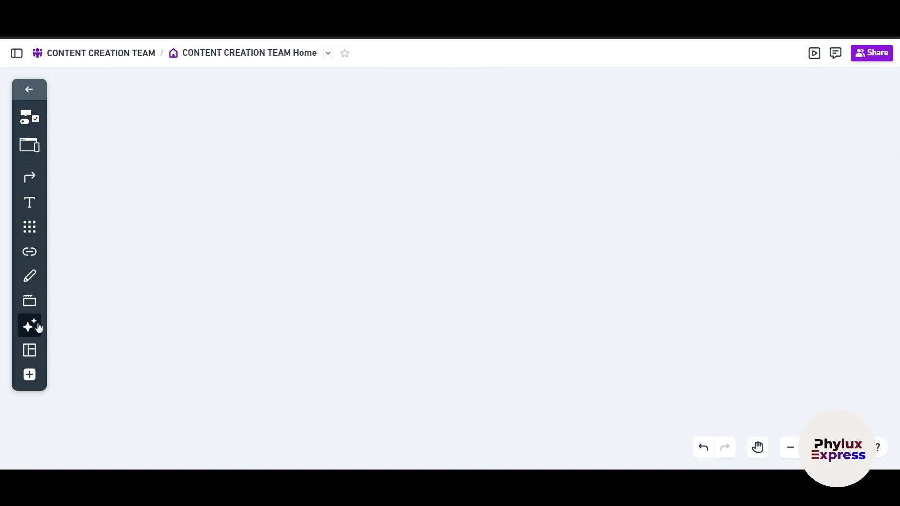
left_click(29, 352)
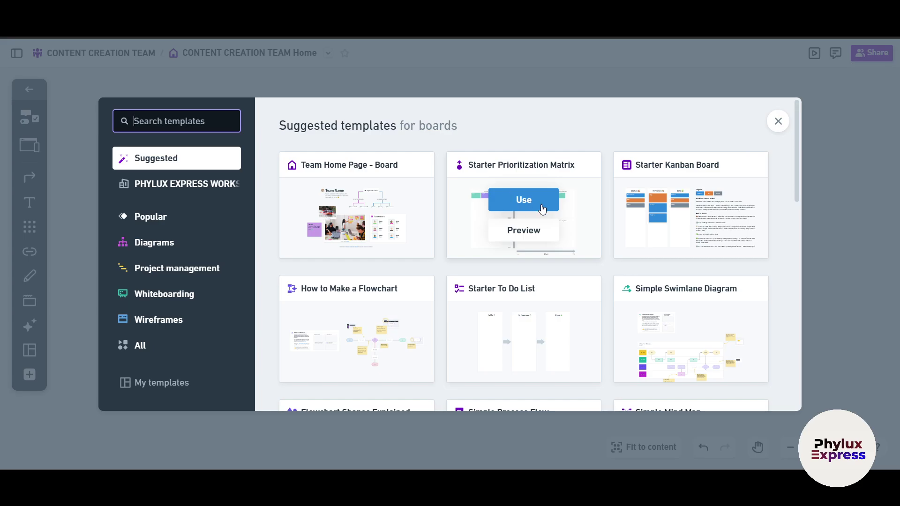
left_click(543, 207)
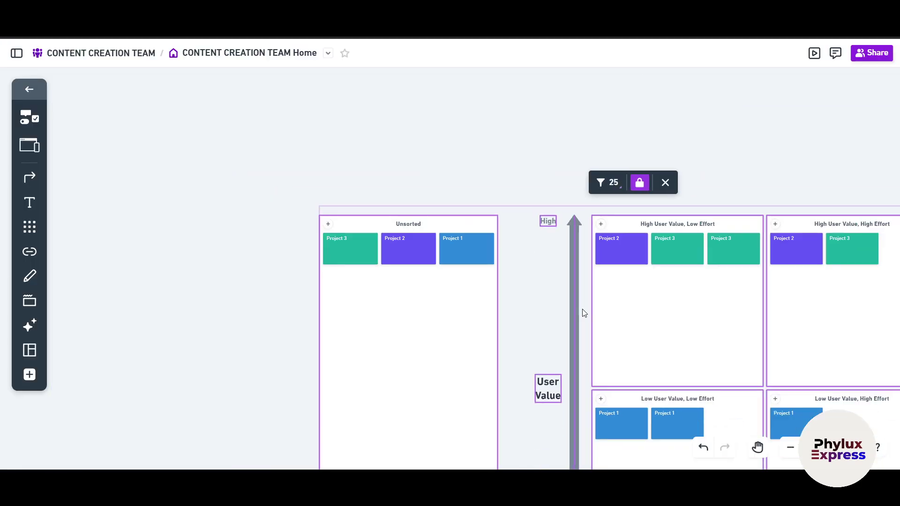
scroll(638, 367, "down", 10)
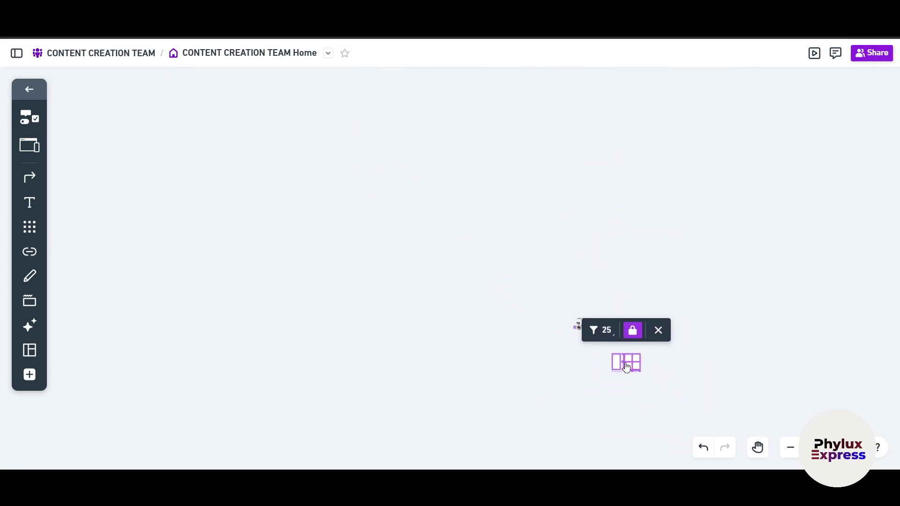
Step: Examine the inserted prioritization matrix up close and the additional tools available for the board
scroll(633, 375, "up", 10)
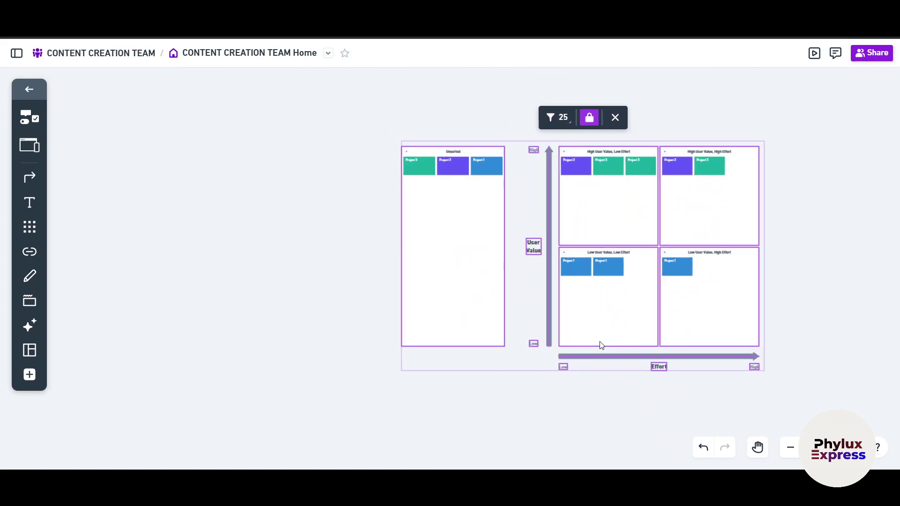
scroll(613, 350, "up", 3)
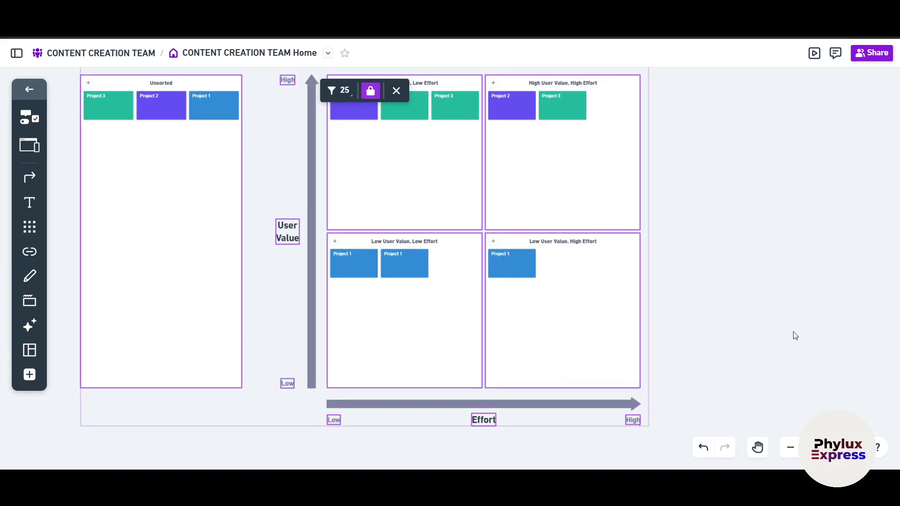
left_click(795, 336)
left_click(30, 375)
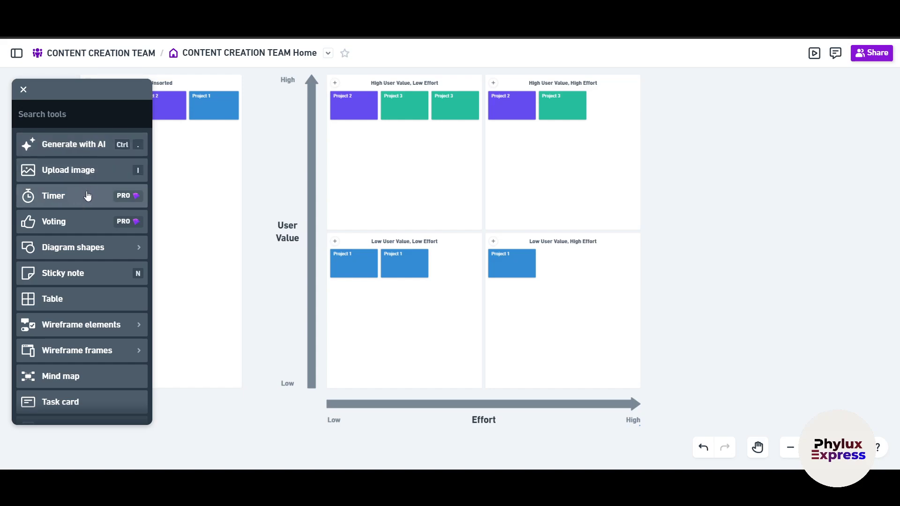
scroll(88, 196, "down", 3)
scroll(88, 195, "up", 3)
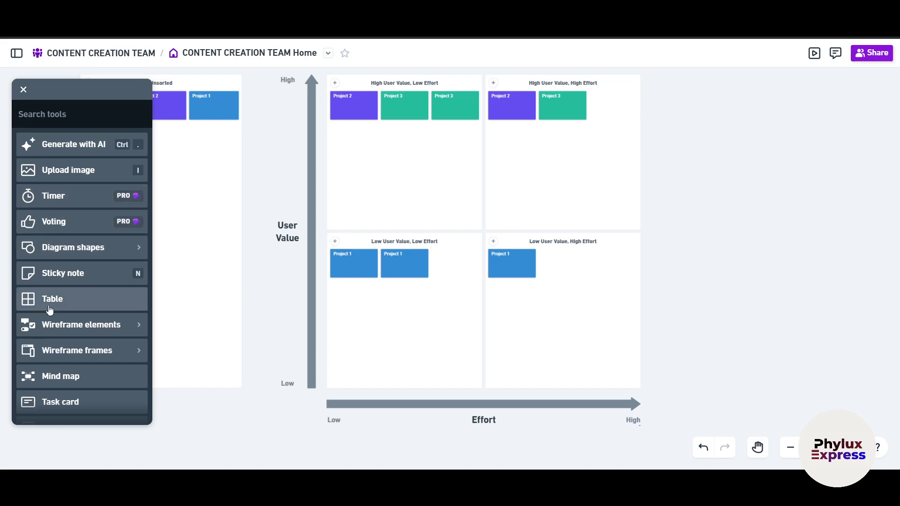
left_click(96, 251)
left_click(24, 89)
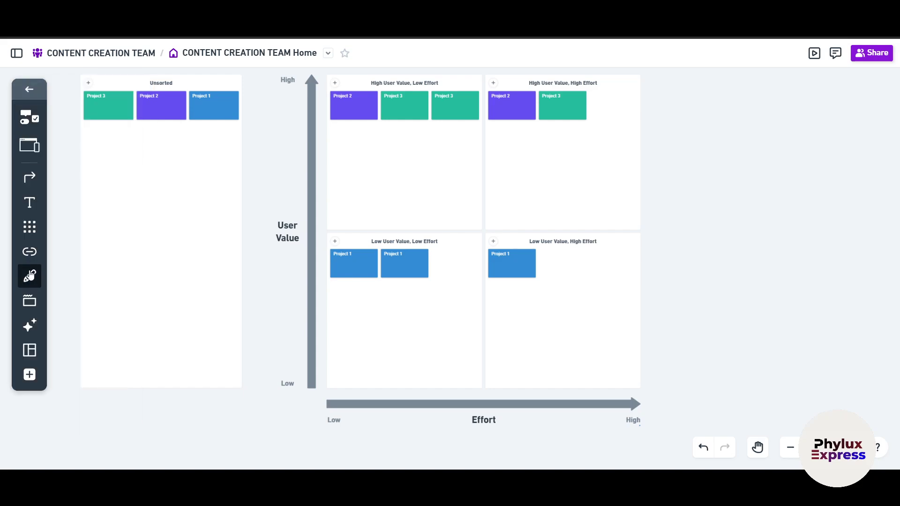
Step: Add a mind map in the empty area beside the prioritization matrix, with a blank branch and a blank sub-branch
left_click(30, 375)
scroll(74, 337, "down", 3)
scroll(74, 349, "down", 1)
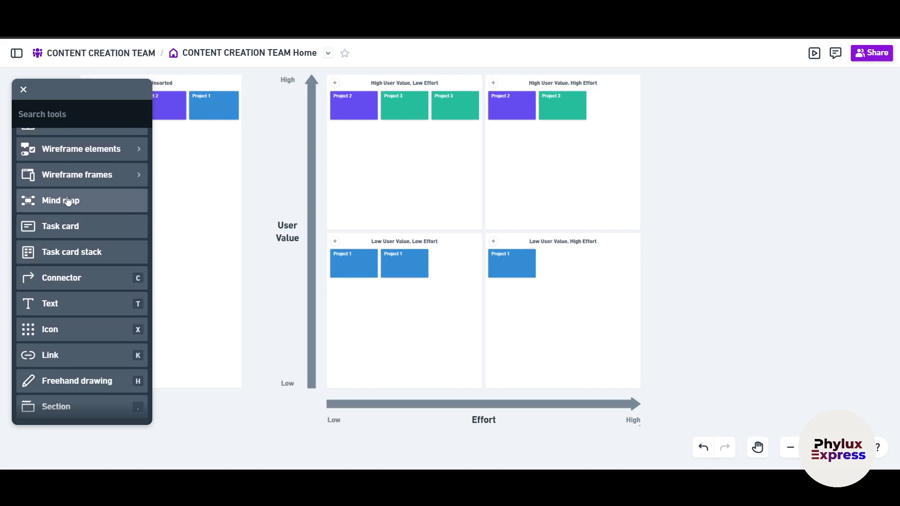
left_click(68, 201)
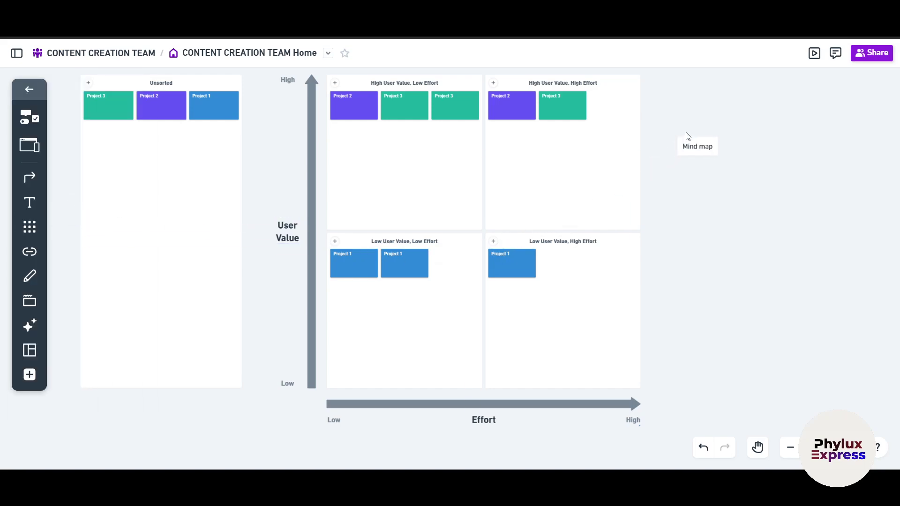
left_click(723, 116)
left_click(774, 123)
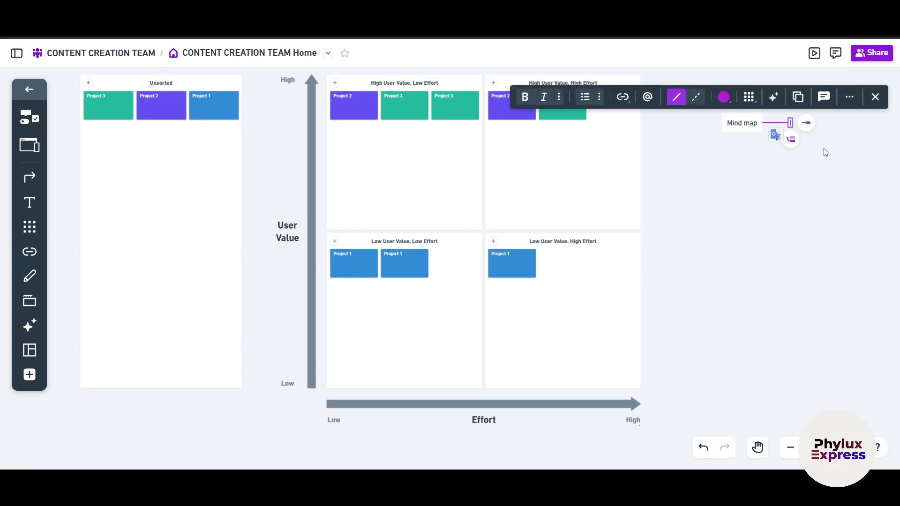
left_click(791, 139)
left_click(791, 139)
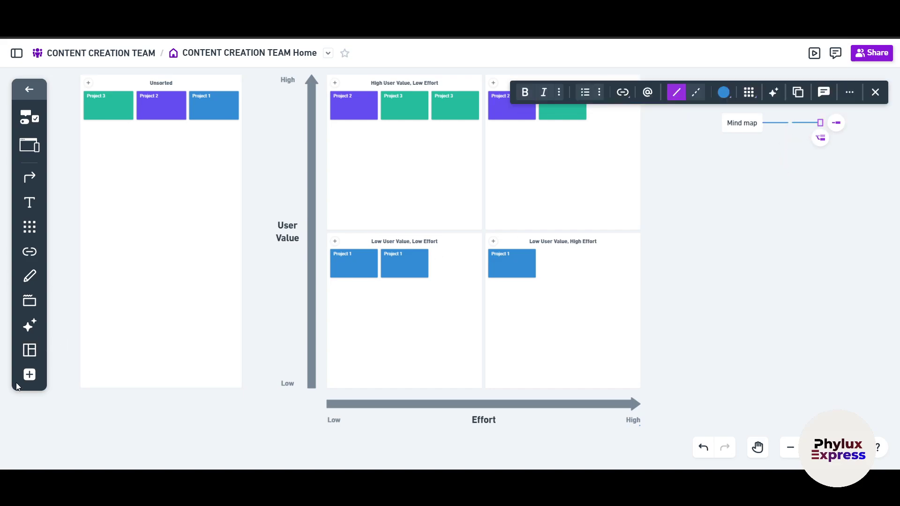
left_click(29, 375)
scroll(85, 375, "down", 3)
scroll(86, 407, "down", 1)
scroll(221, 425, "down", 2)
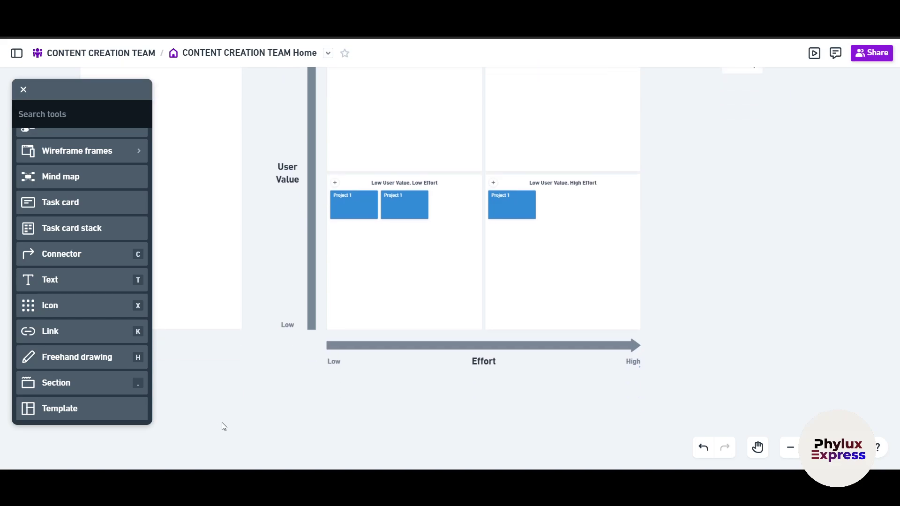
scroll(844, 118, "down", 3)
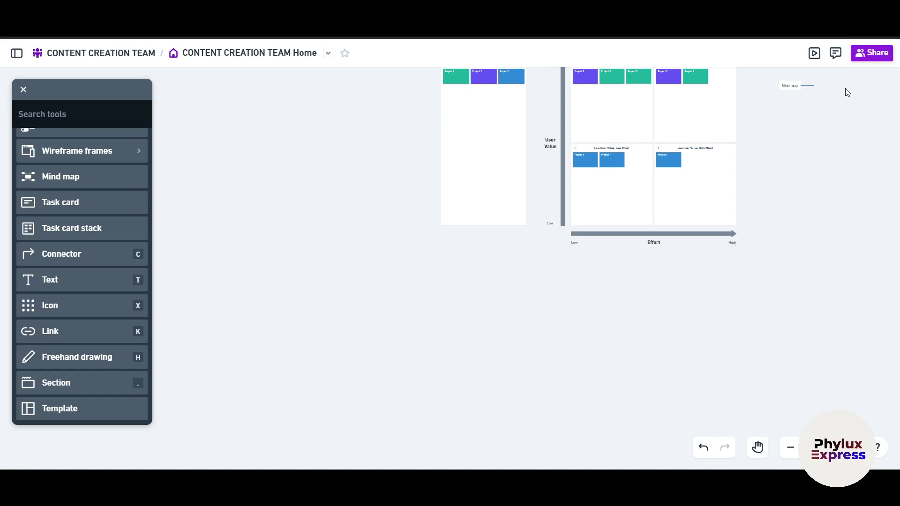
Step: Preview the Team Members and SEC2 sections from the presentation list, and briefly present the board at SEC2
left_click(814, 54)
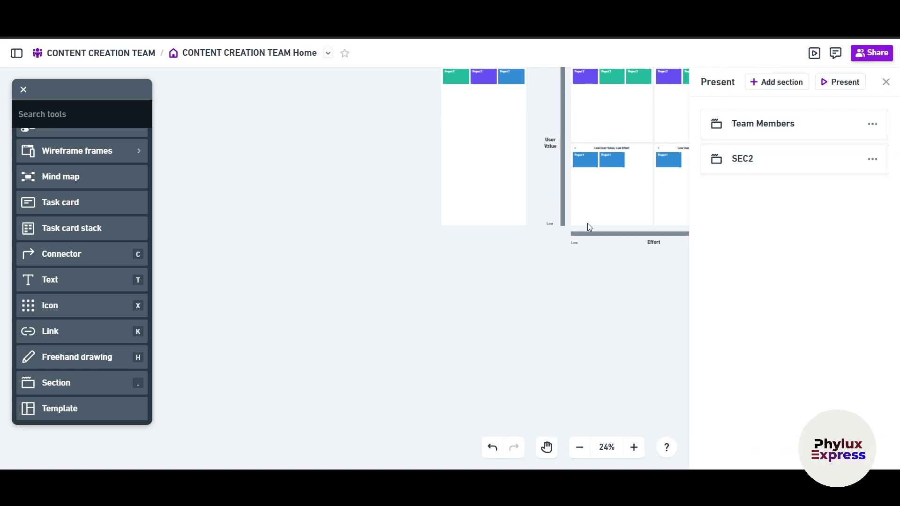
scroll(505, 283, "up", 5)
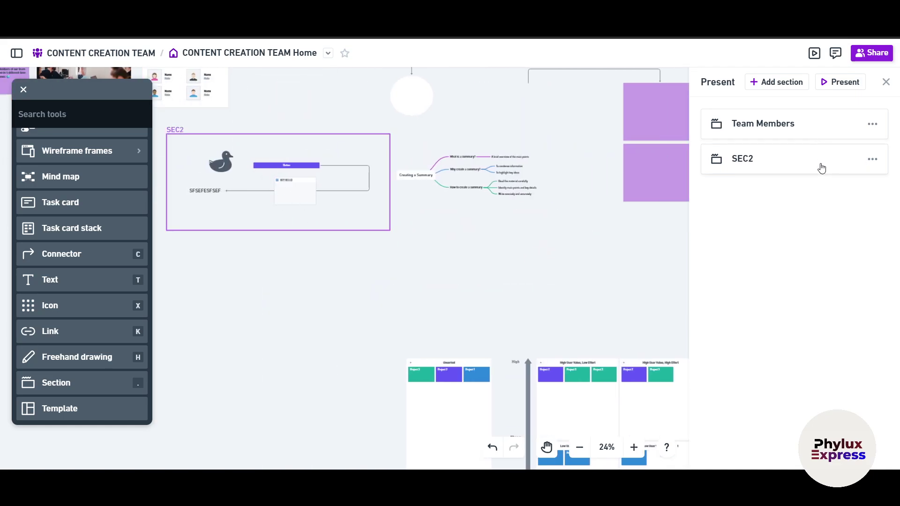
left_click(769, 126)
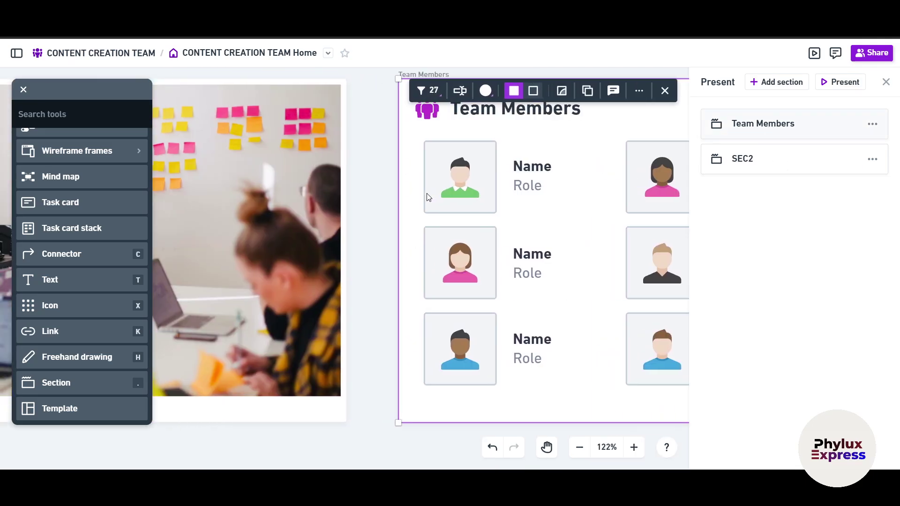
left_click(744, 160)
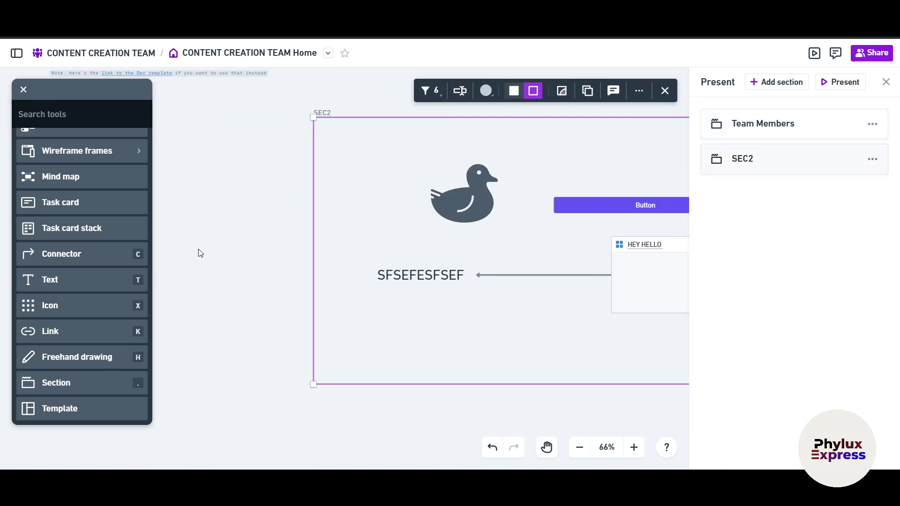
left_click(780, 132)
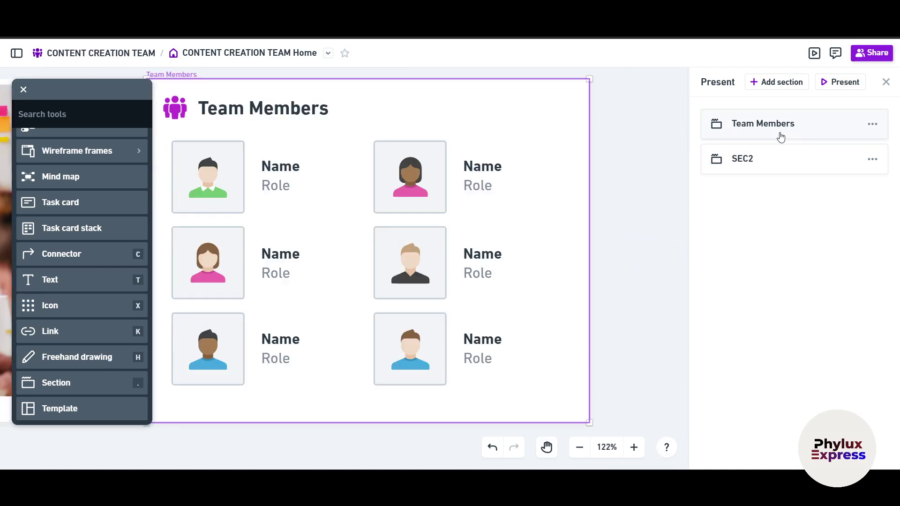
left_click(776, 165)
left_click(825, 91)
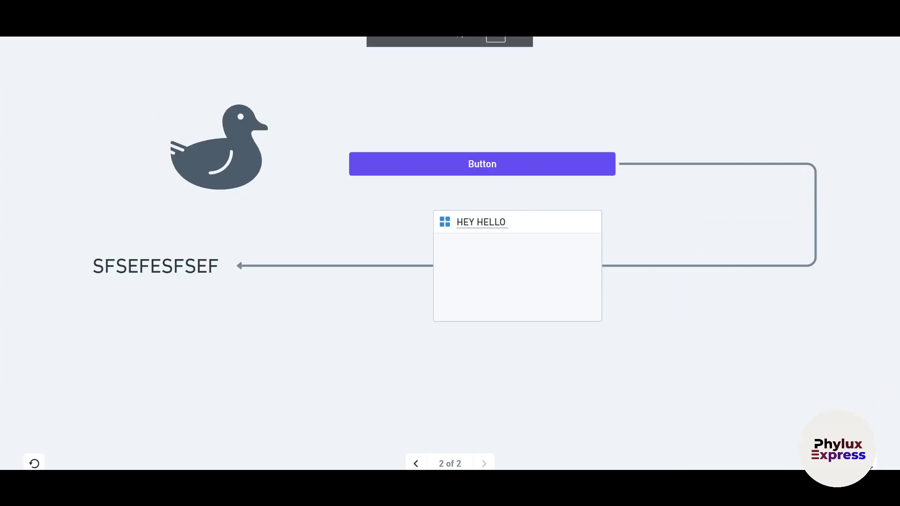
key("Escape")
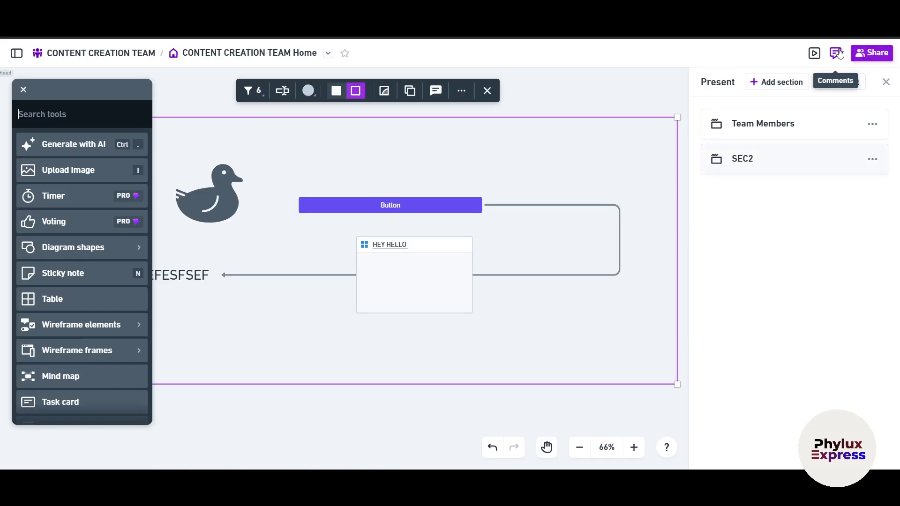
Step: Check the board's comments and review its share, export, embed and print options
left_click(836, 54)
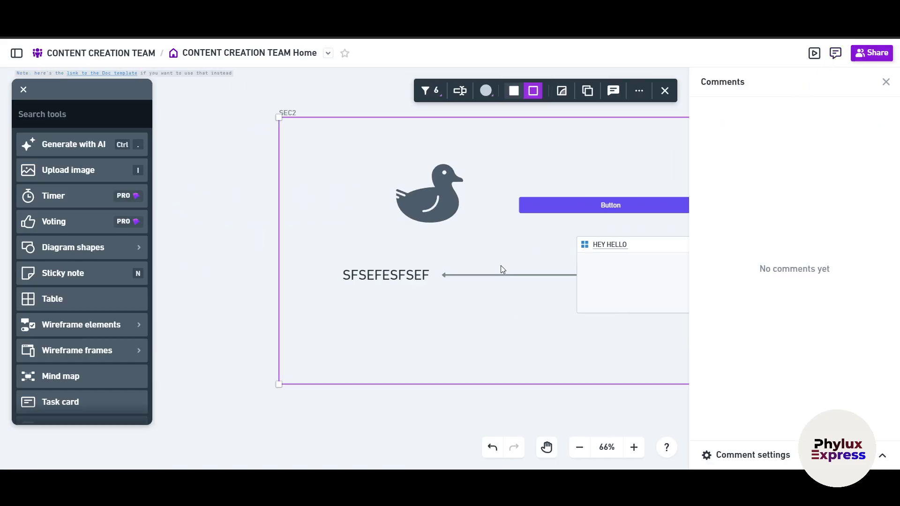
left_click(886, 82)
left_click(890, 52)
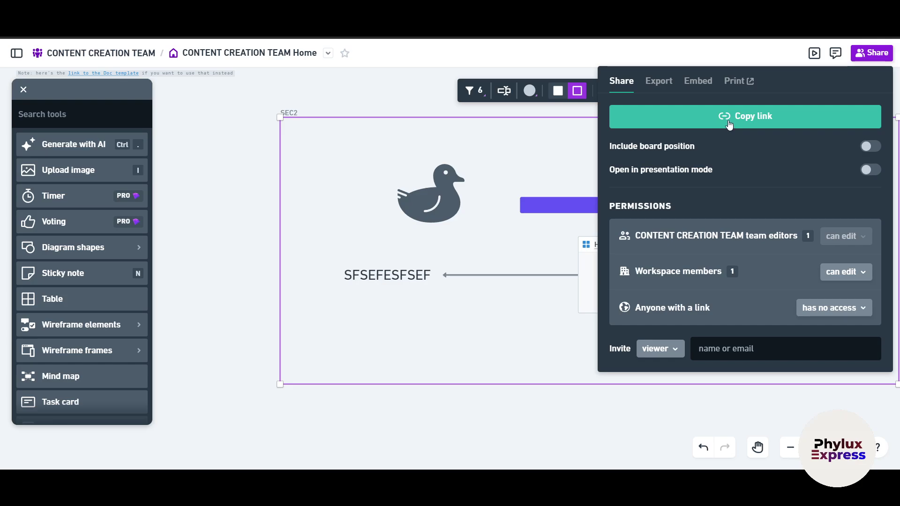
left_click(654, 83)
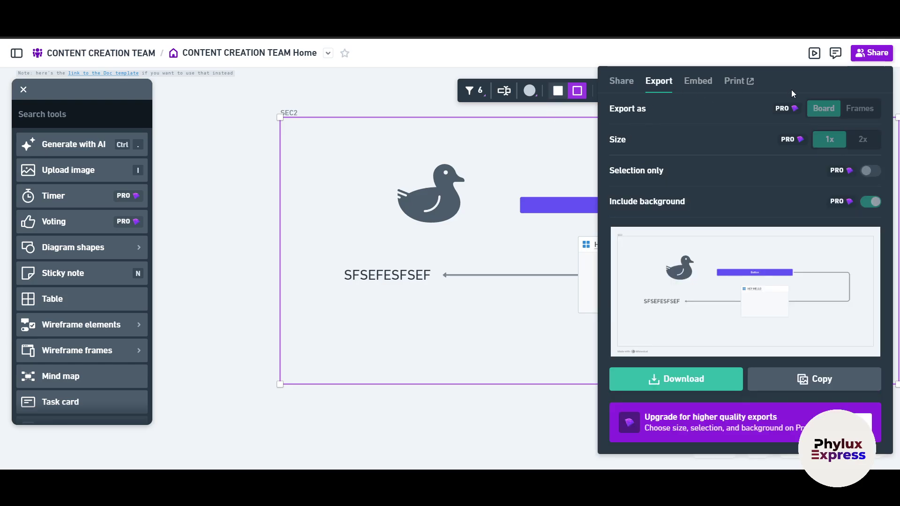
left_click(697, 86)
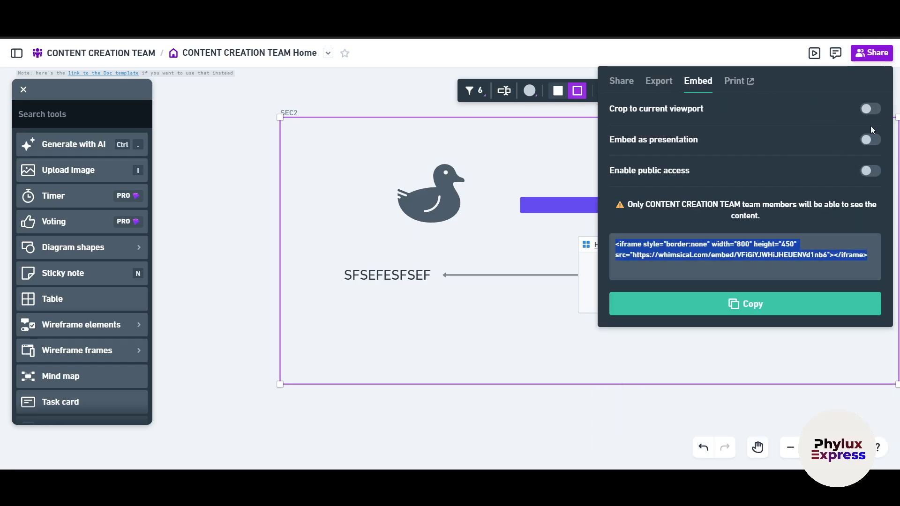
scroll(522, 175, "right", 3)
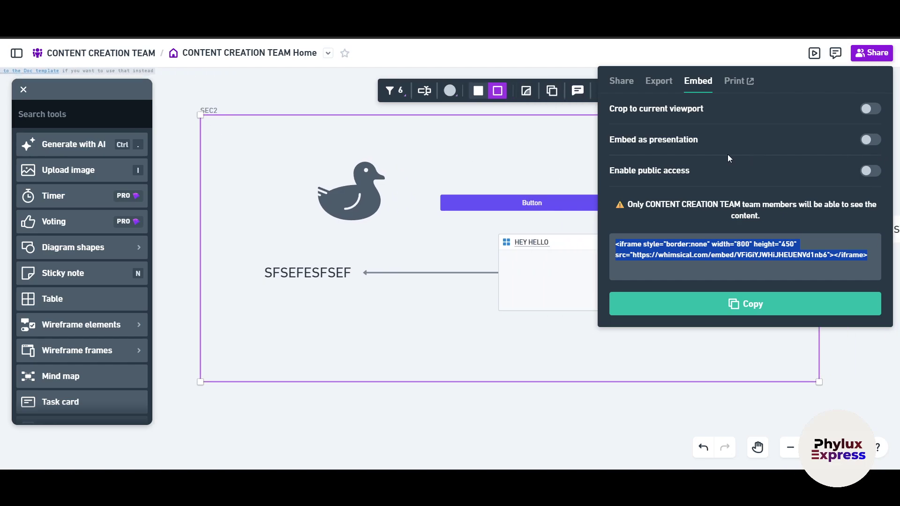
scroll(519, 177, "down", 3)
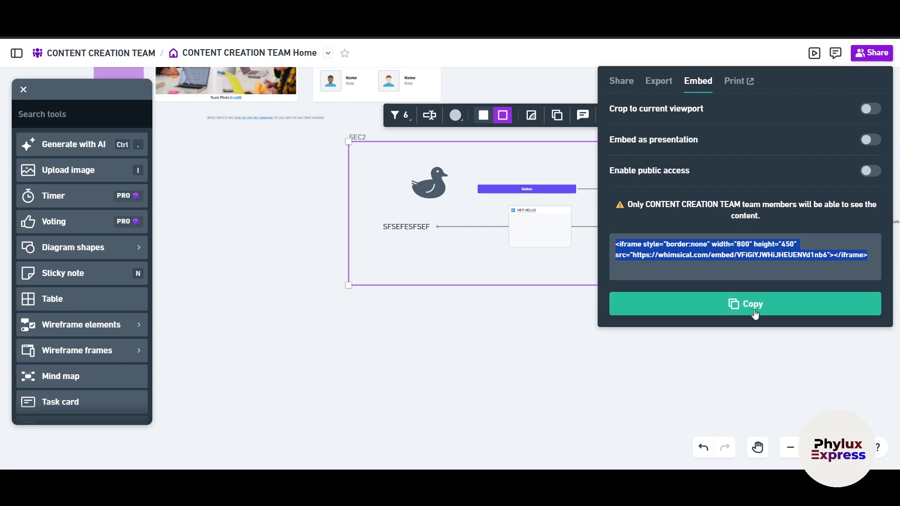
left_click(738, 83)
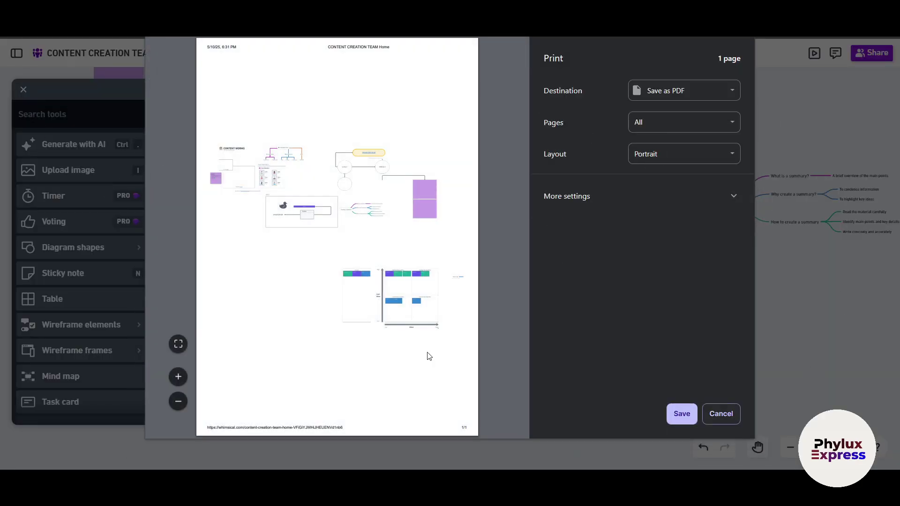
left_click(721, 414)
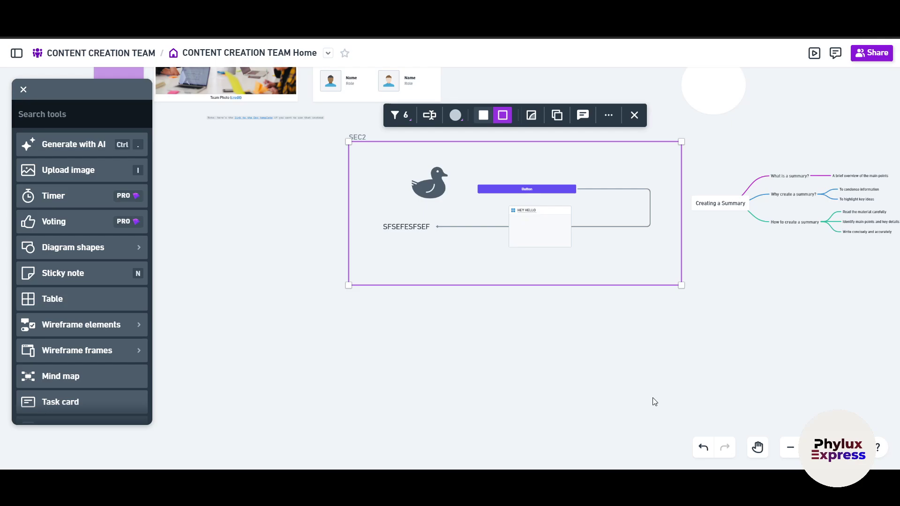
Step: Create a doc in the CONTENT CREATION TEAM files and title it "TELLO HELLO"
left_click(15, 54)
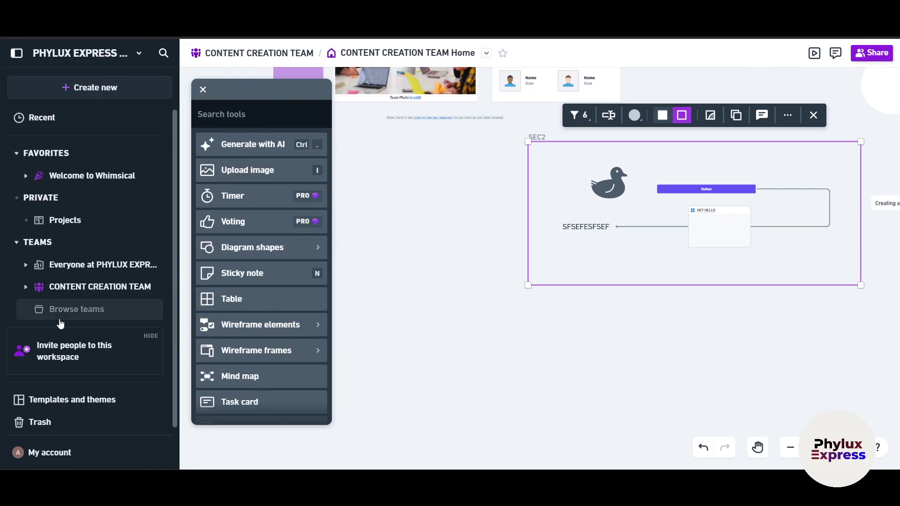
scroll(72, 347, "down", 1)
left_click(56, 282)
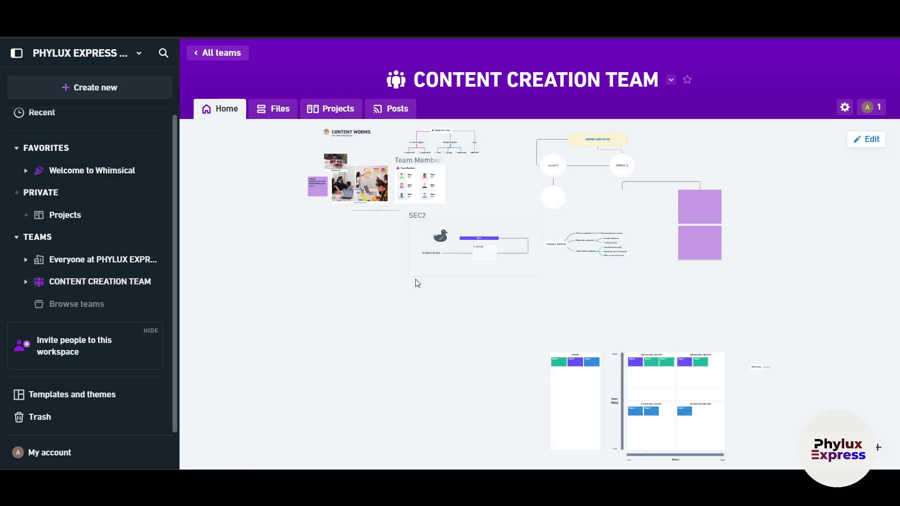
left_click(271, 112)
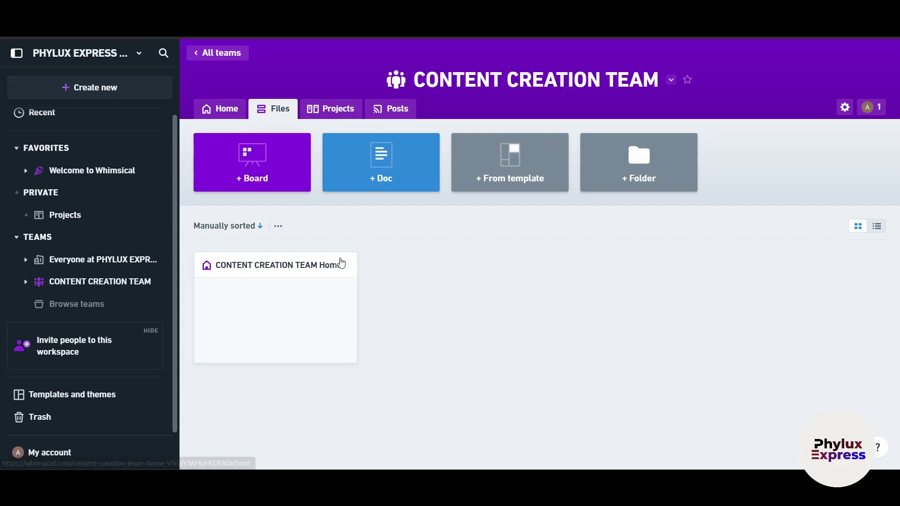
left_click(389, 169)
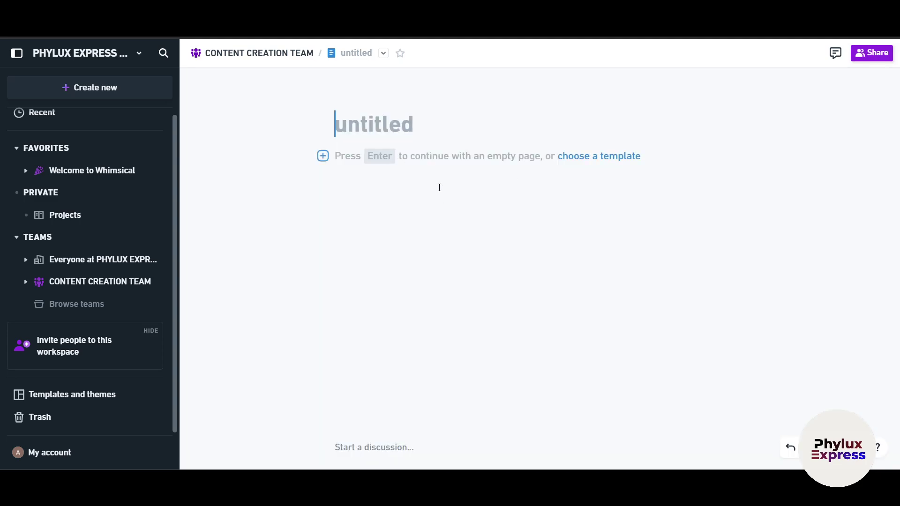
type("TELLP")
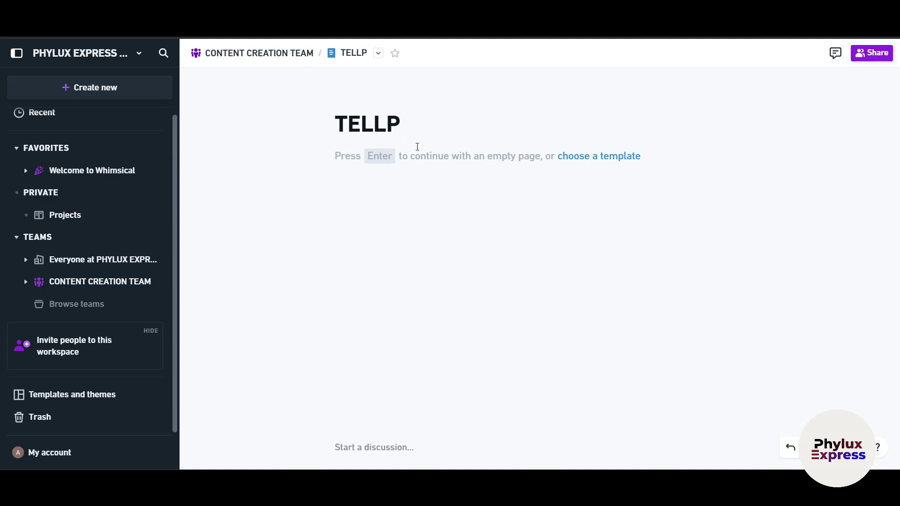
key("BackSpace")
type("O HELLO")
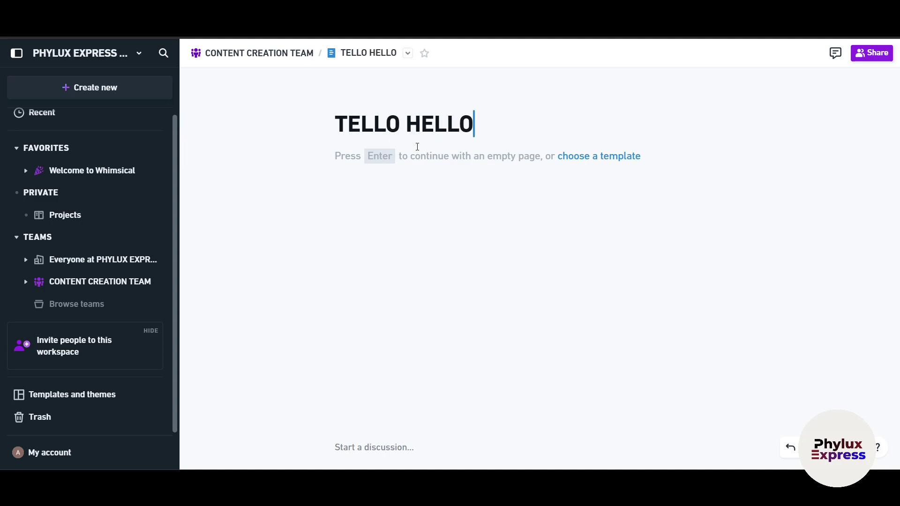
key("Return")
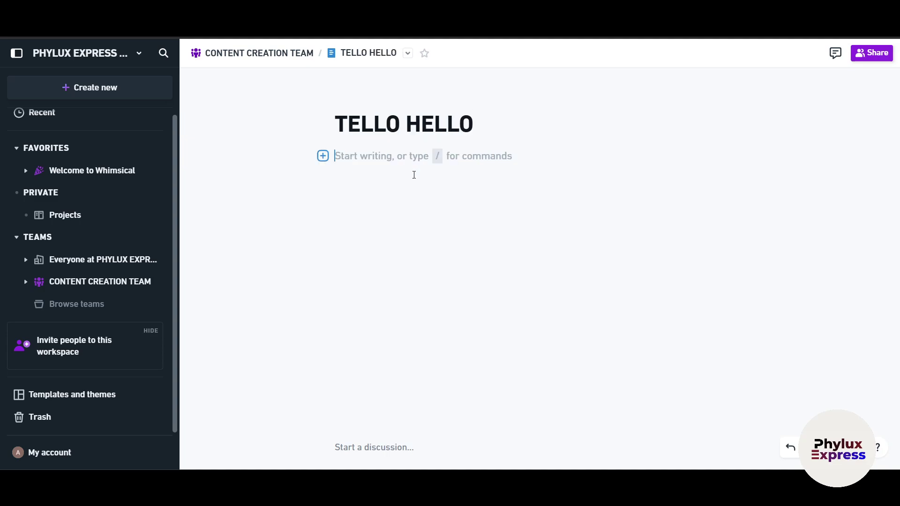
Step: Write "FSEFSEF" as the doc's first line and insert a new board on the line below
type("FSEFSEF")
key("Return")
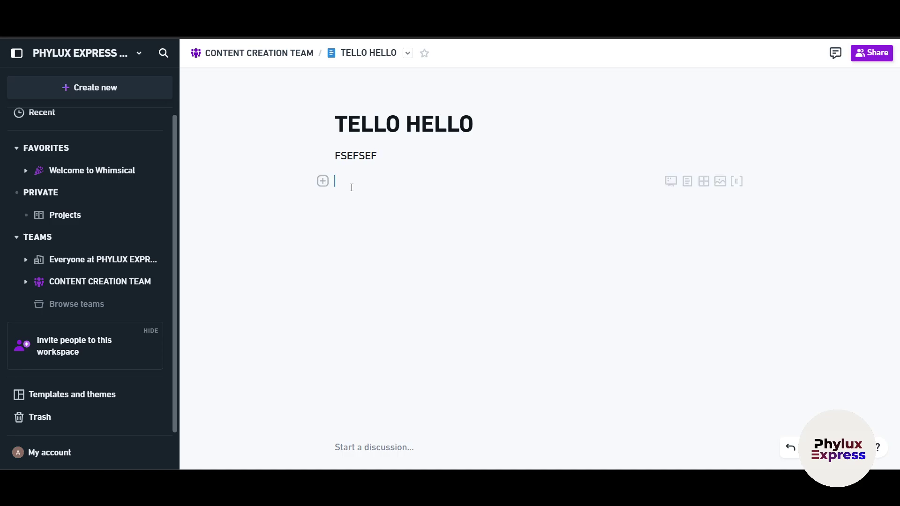
left_click(671, 181)
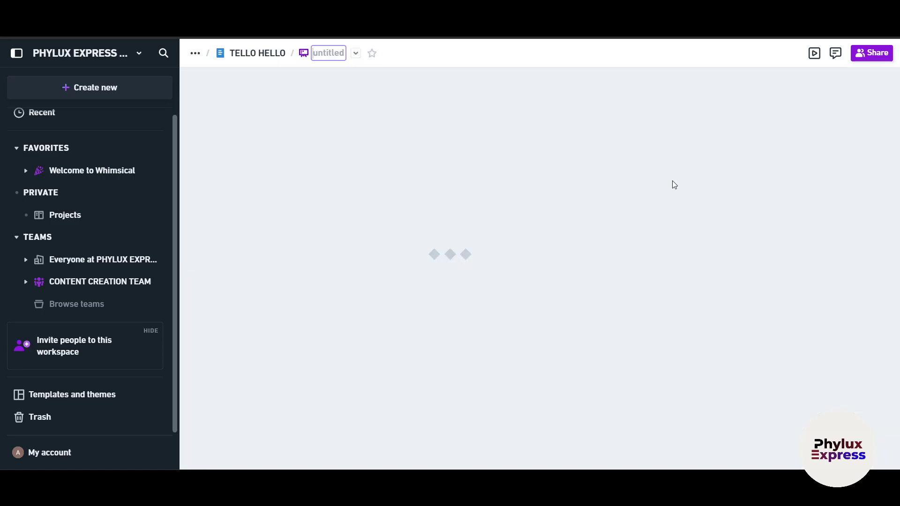
Step: Return to the TELLO HELLO doc and add the line "EDFEFEF" below the embedded board
key("Escape")
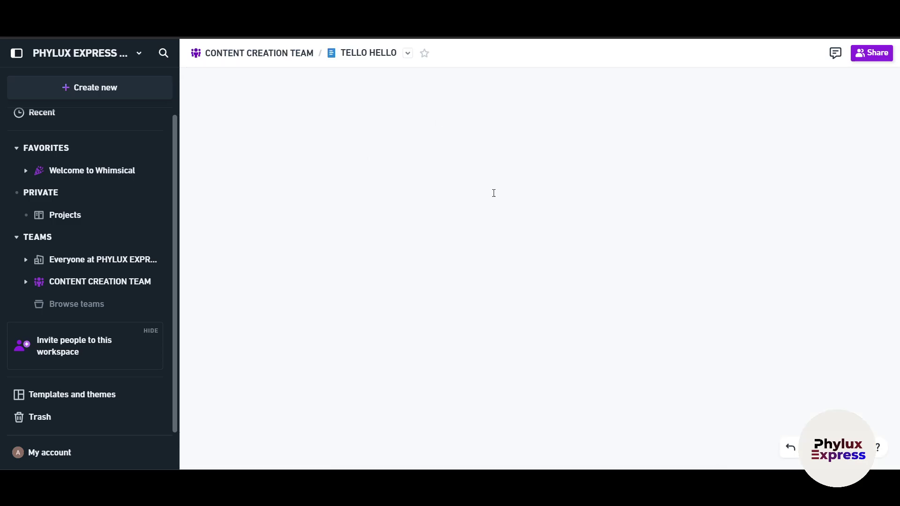
left_click(370, 247)
scroll(389, 124, "down", 3)
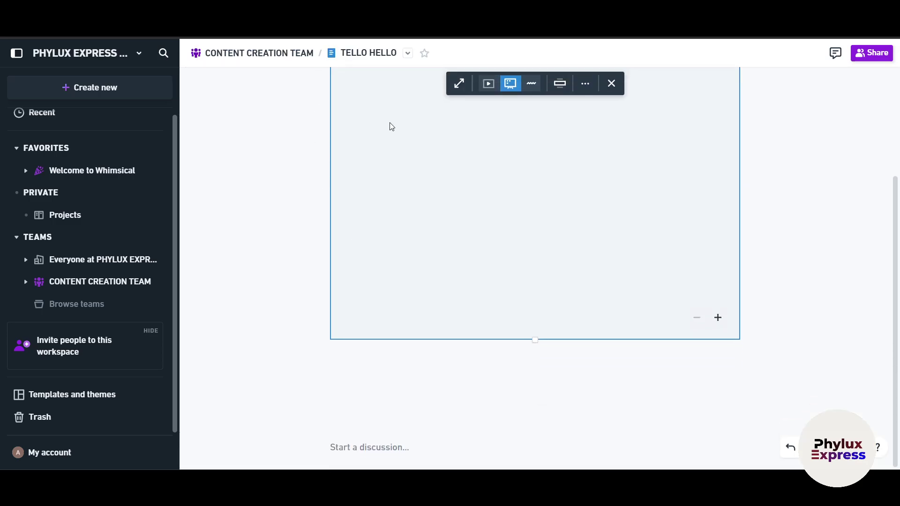
scroll(630, 253, "up", 1)
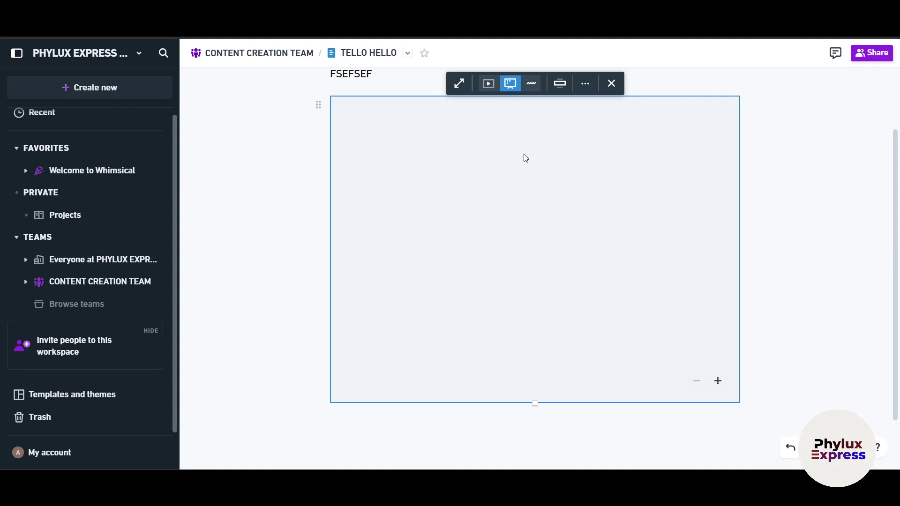
scroll(526, 158, "up", 1)
scroll(354, 386, "down", 3)
left_click(349, 408)
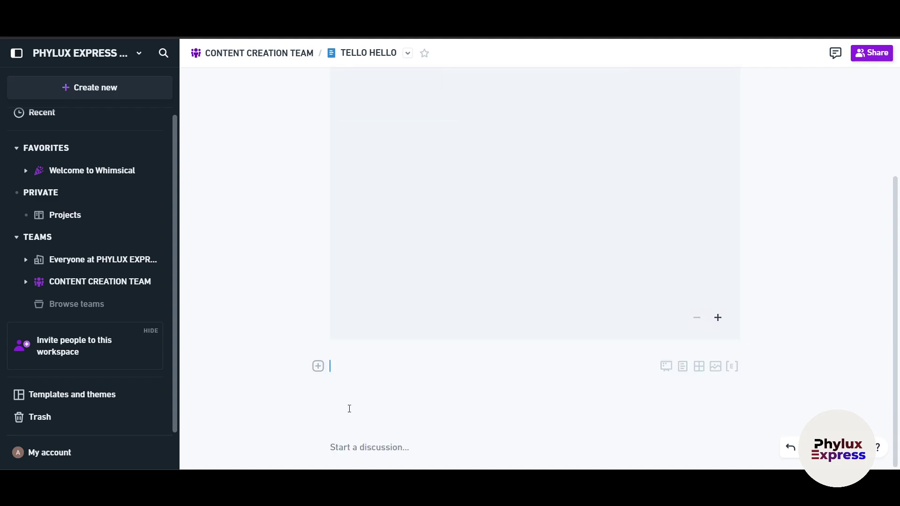
type("EDFEFEF")
key("Return")
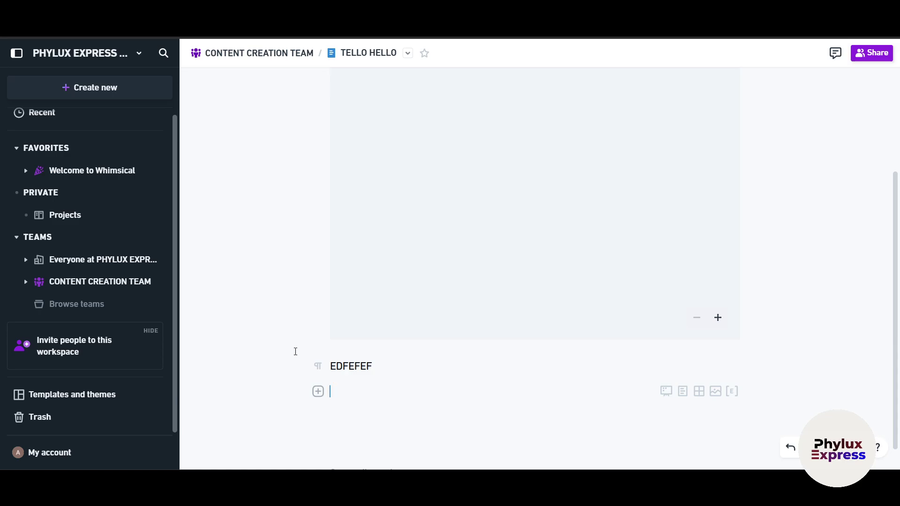
Step: Create the first project for the CONTENT CREATION TEAM and name it "PHYLUX P1"
key("alt+Left")
left_click(330, 109)
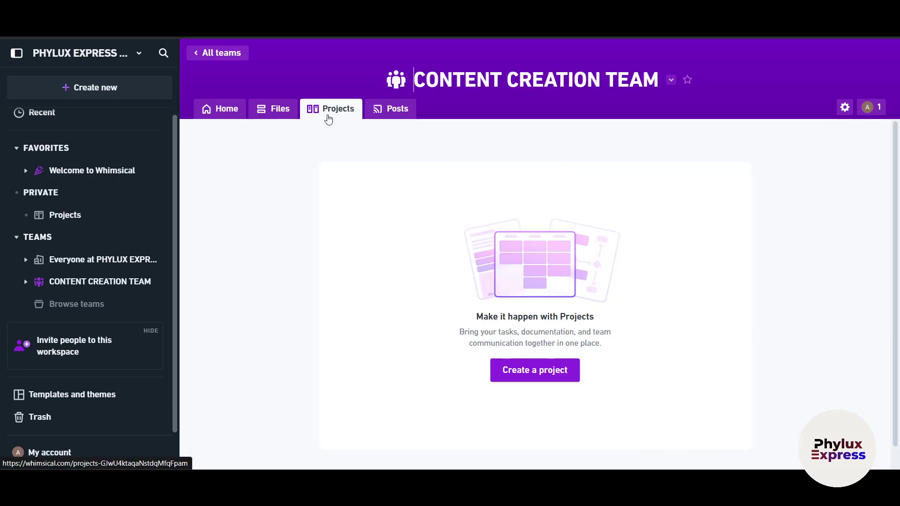
left_click(562, 370)
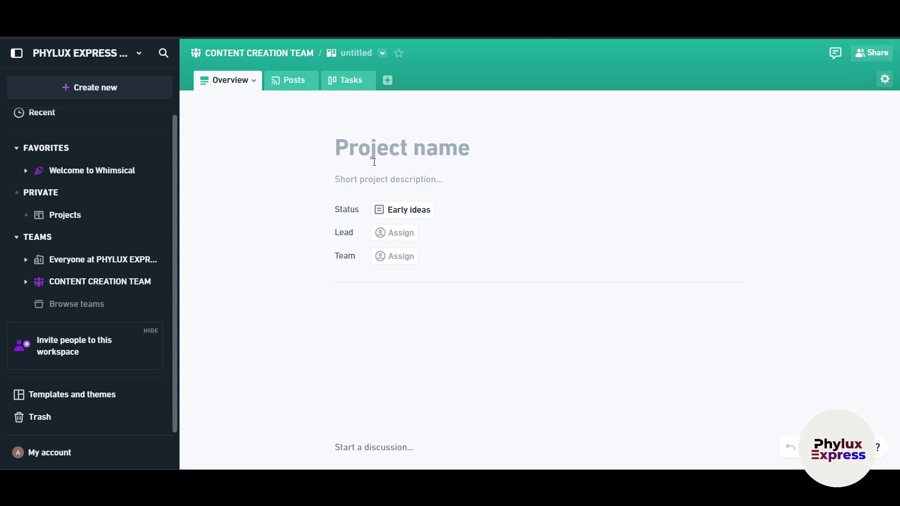
type("PHYLUX P1")
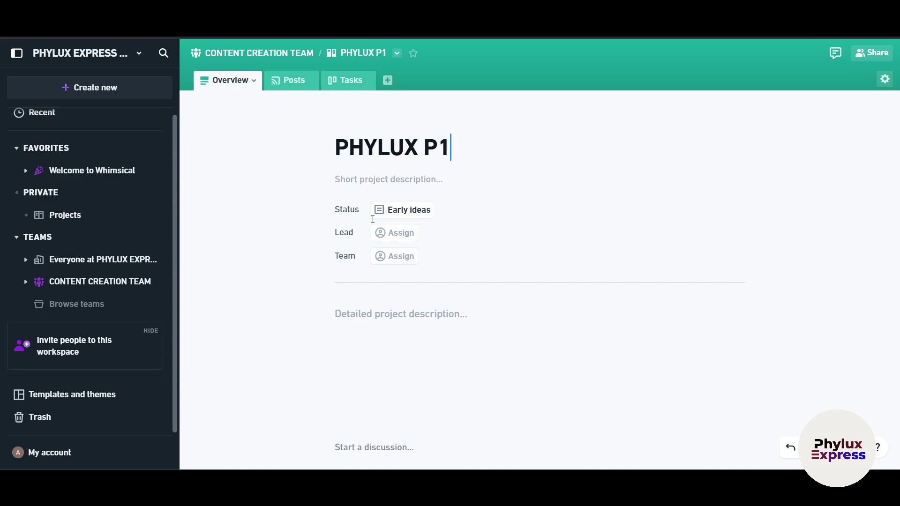
left_click(311, 331)
Step: Look over the project's posts and task board, and create a task titled "TOPIC 1" with Inbox status
left_click(294, 80)
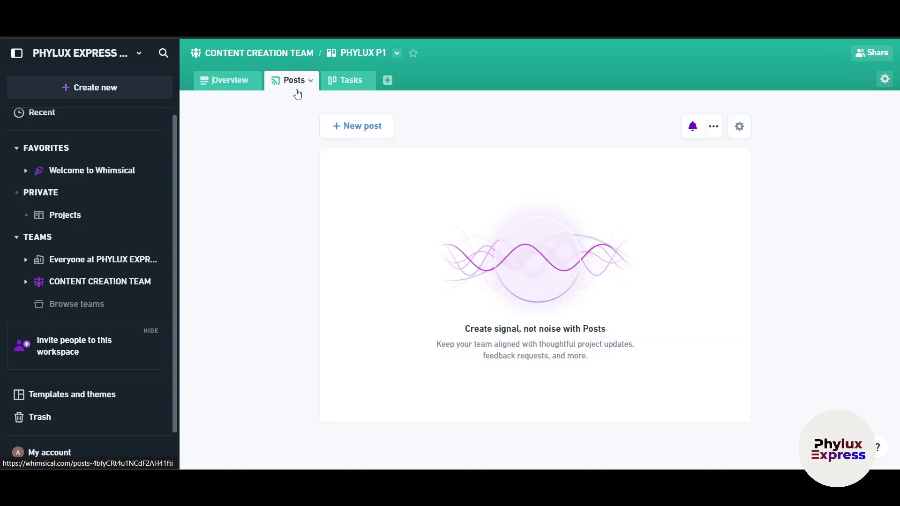
left_click(347, 81)
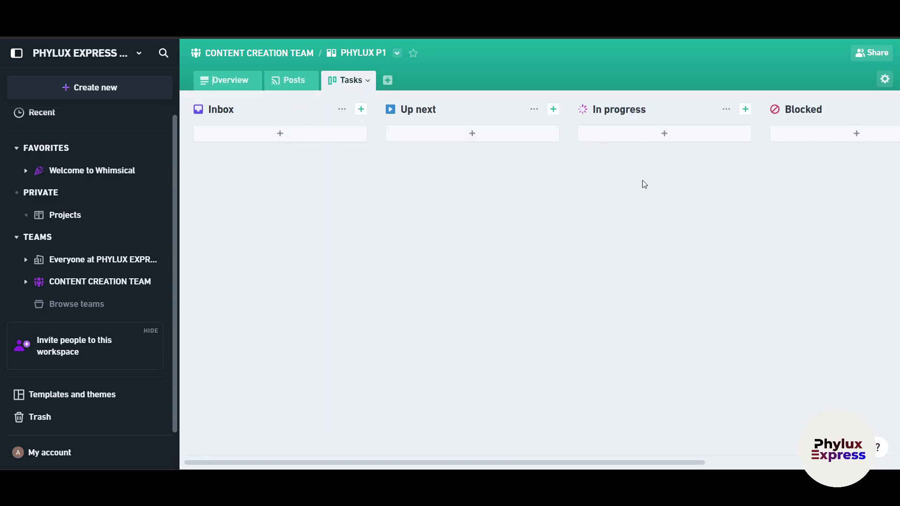
scroll(645, 185, "right", 5)
scroll(645, 193, "left", 5)
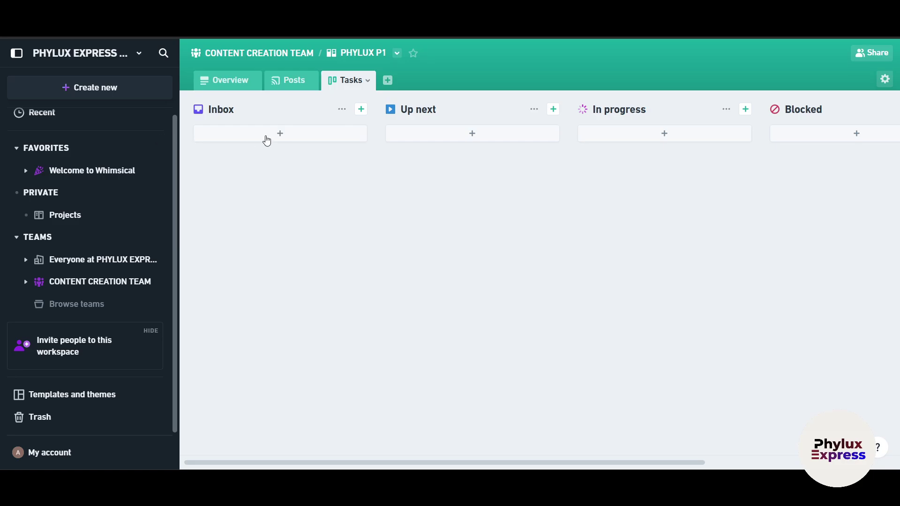
left_click(263, 137)
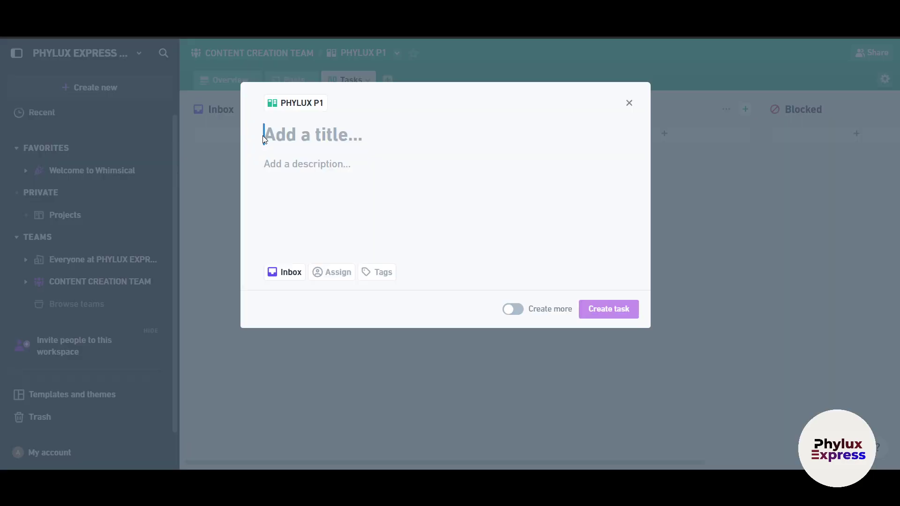
type("TOPIC 1")
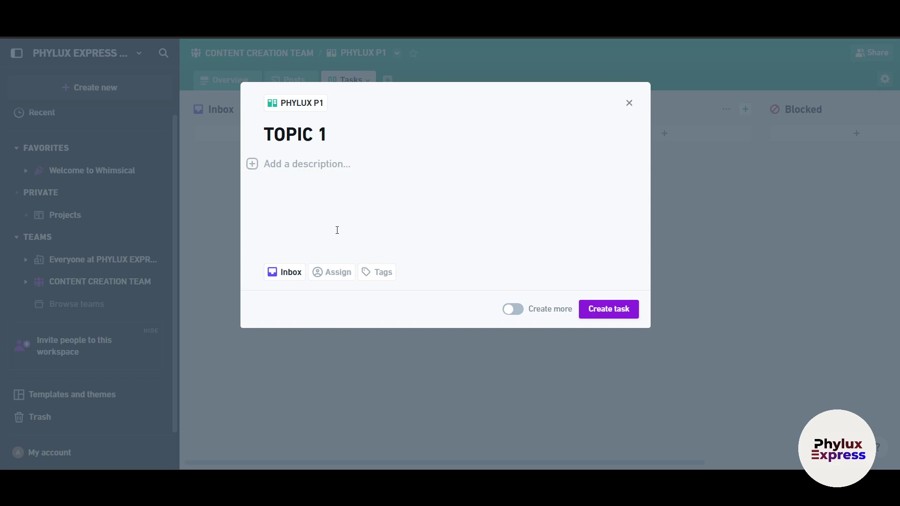
left_click(332, 278)
left_click(534, 216)
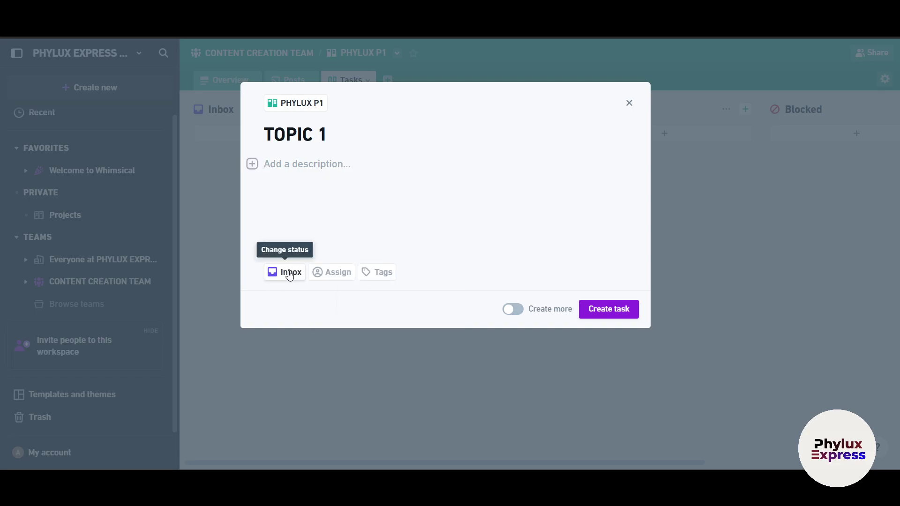
left_click(290, 276)
left_click(501, 228)
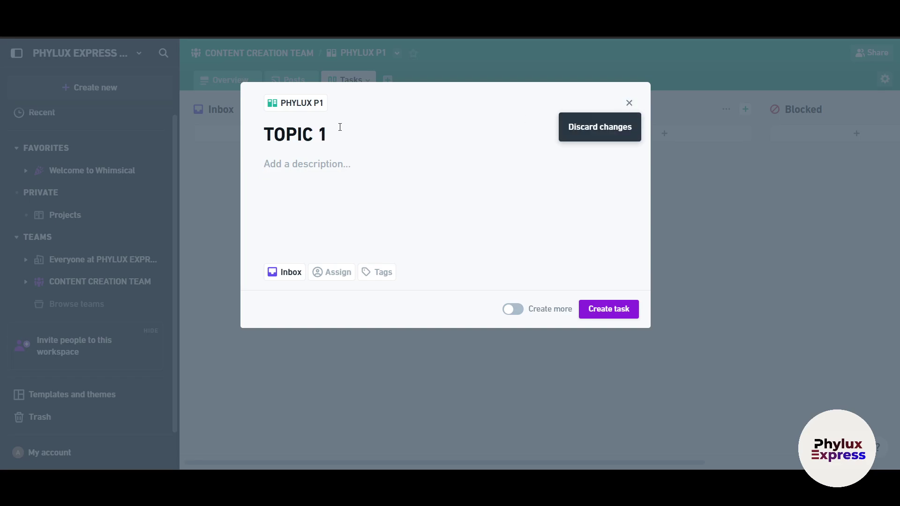
left_click(612, 311)
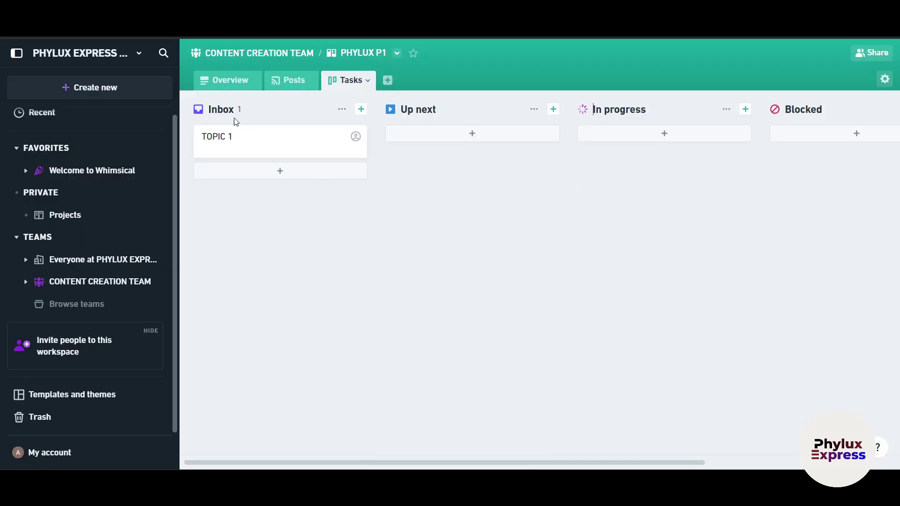
Step: Move the TOPIC 1 task from Inbox to In progress and on to Done
scroll(494, 133, "right", 5)
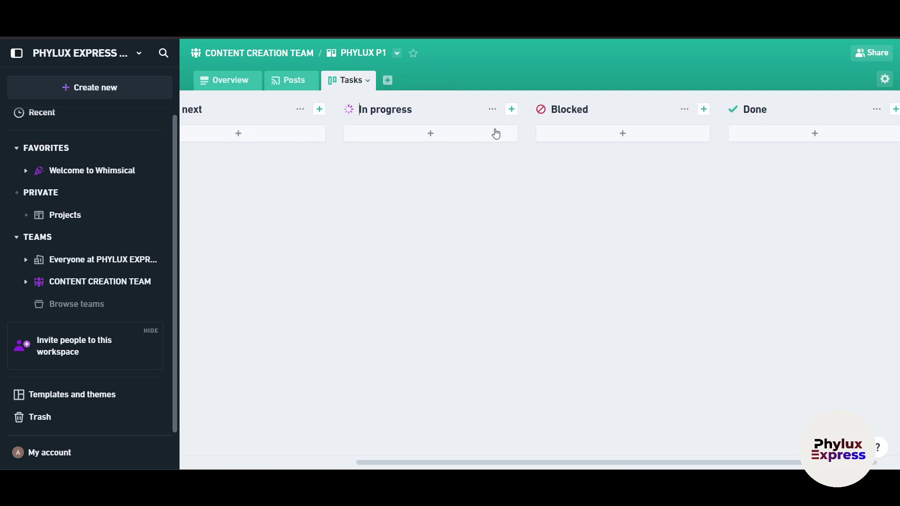
scroll(785, 141, "left", 5)
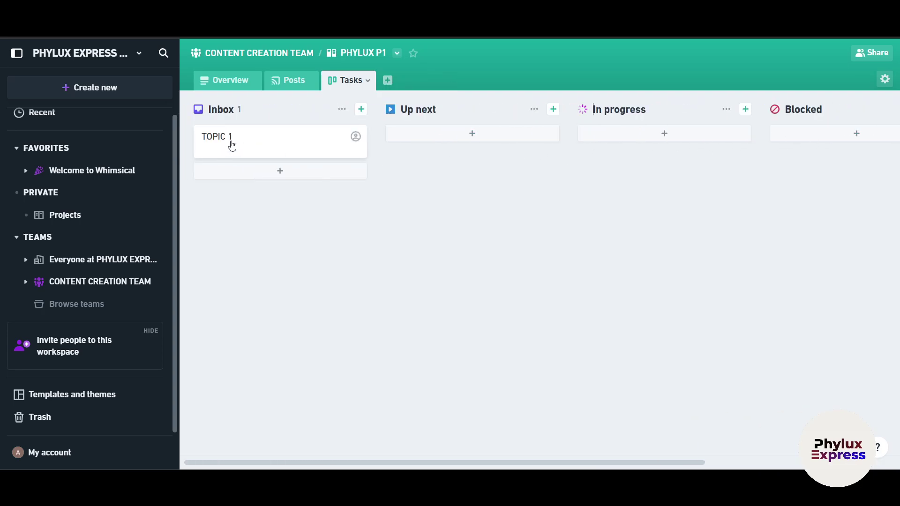
left_click_drag(240, 140, 657, 181)
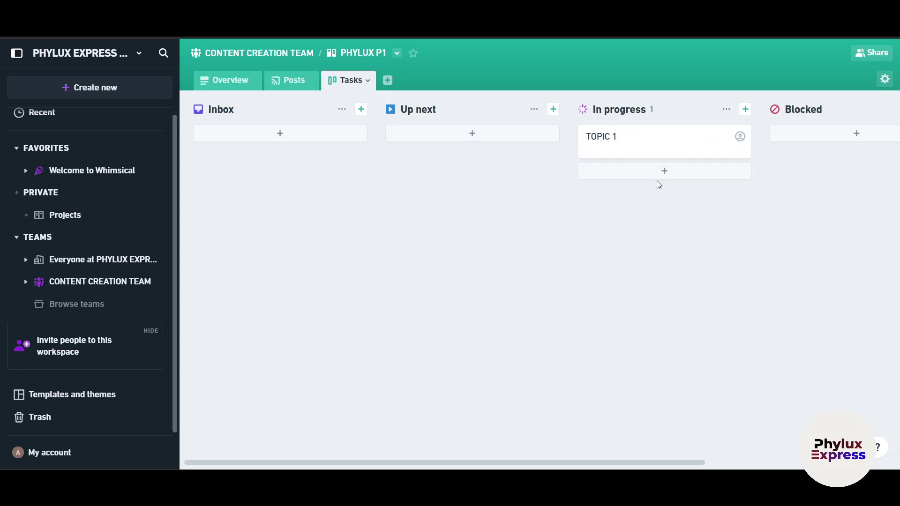
scroll(446, 181, "right", 5)
left_click_drag(375, 151, 765, 142)
Step: Open the TOPIC 1 task, draft a short test comment in its discussion and clear the text
left_click(780, 143)
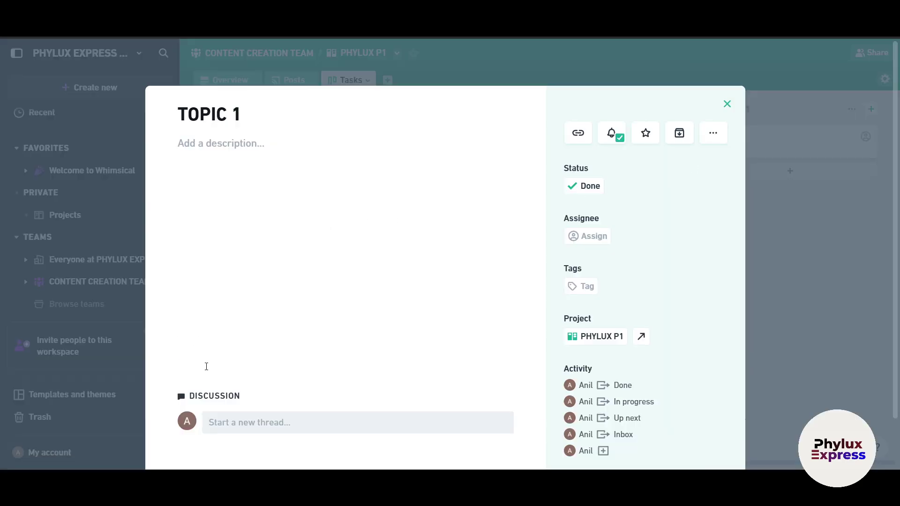
scroll(242, 406, "down", 2)
left_click(254, 368)
type("SADAWDF")
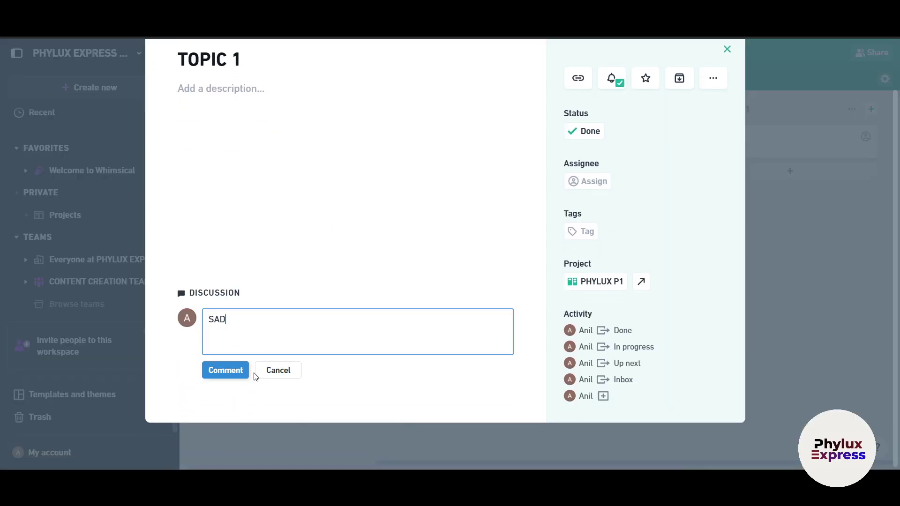
key("BackSpace")
key("BackSpace")
key("BackSpace")
key("BackSpace")
key("BackSpace")
key("BackSpace")
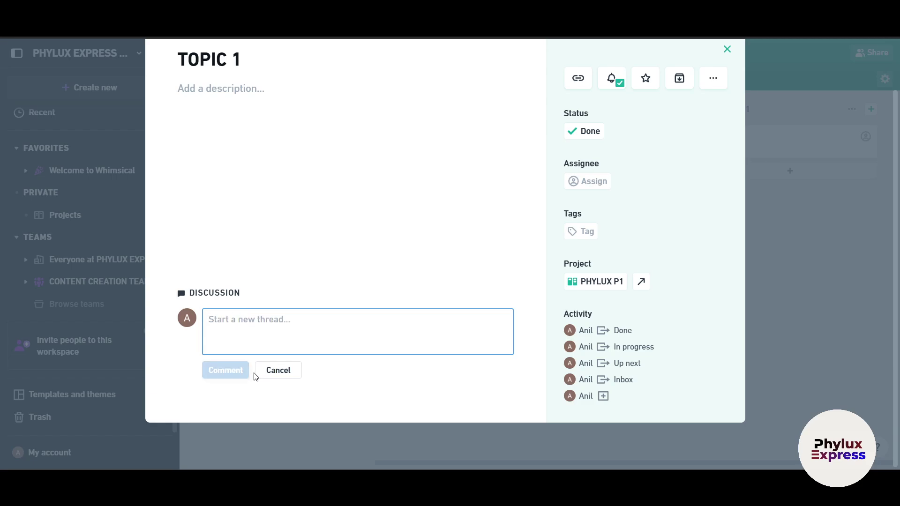
Step: Check the people and file mentions offered in TOPIC 1's discussion, review the task's extra options and close the task
type("@")
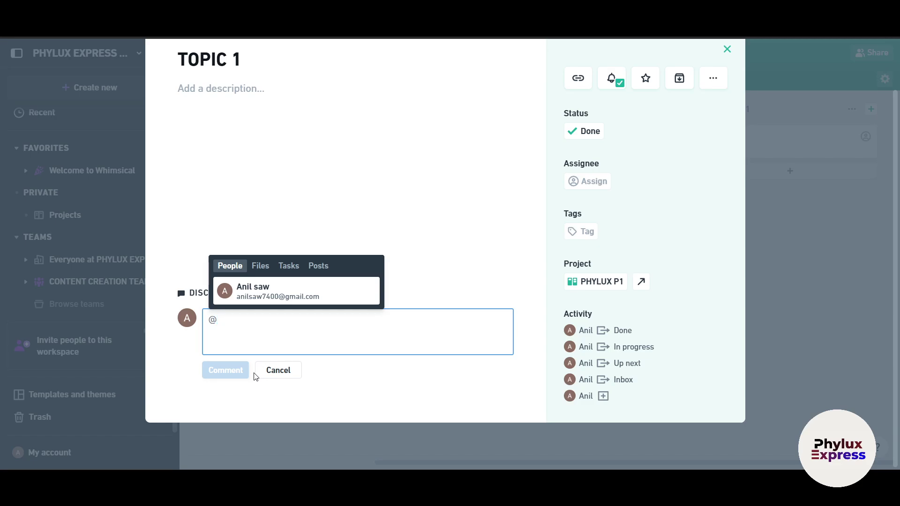
left_click(261, 267)
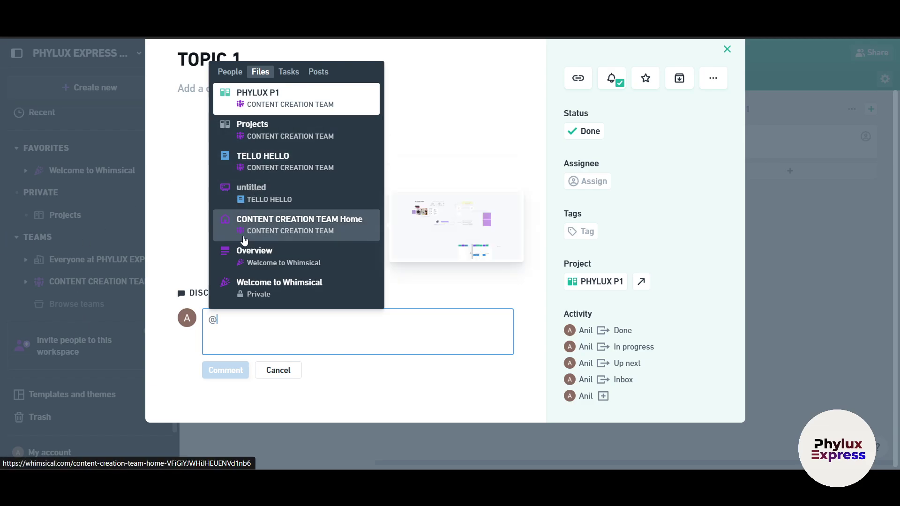
key("BackSpace")
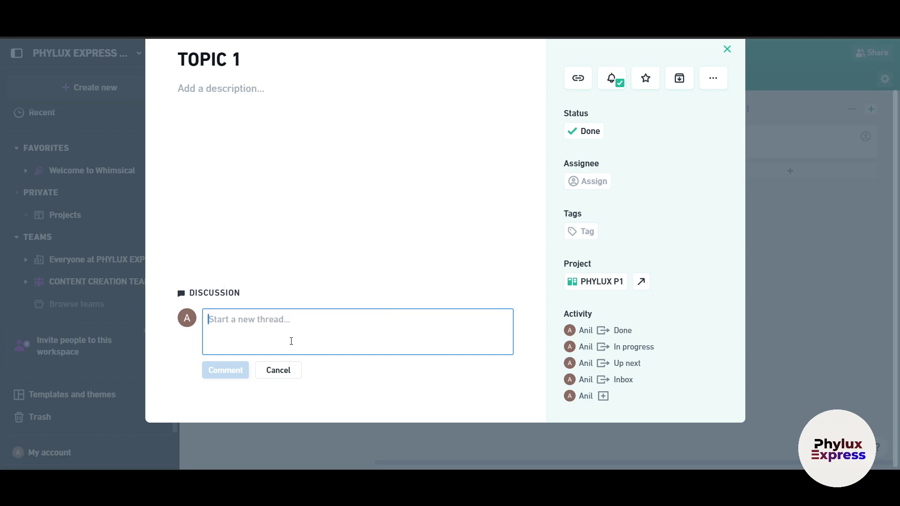
scroll(697, 333, "up", 1)
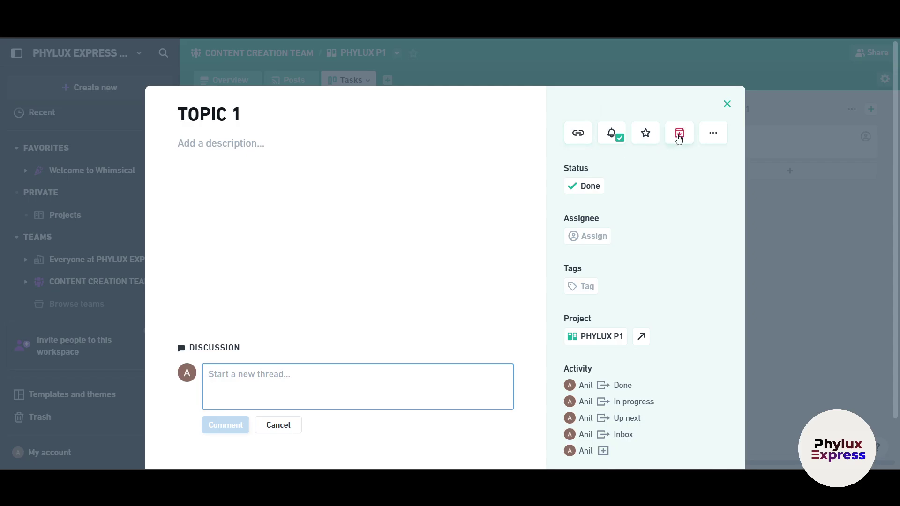
left_click(713, 136)
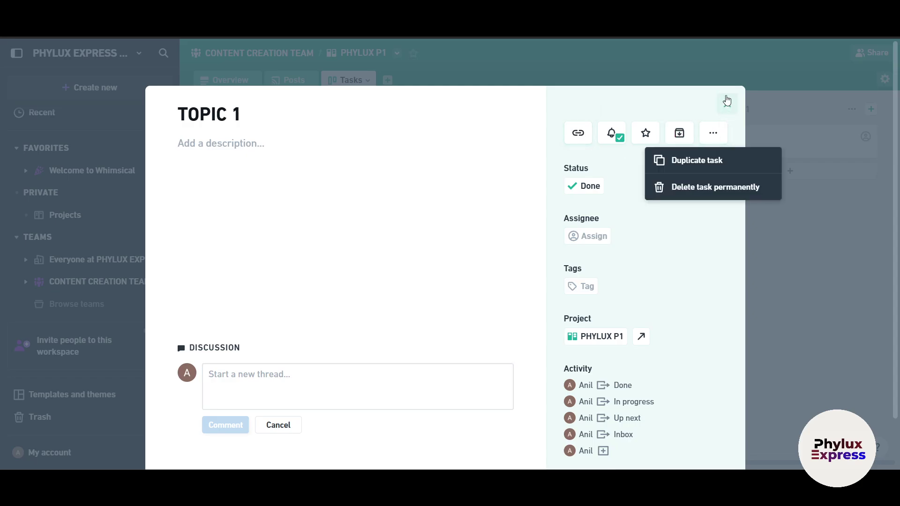
left_click(727, 103)
Step: Review PHYLUX P1's posts, overview and task board, and go back to the CONTENT CREATION TEAM project list
scroll(544, 282, "left", 10)
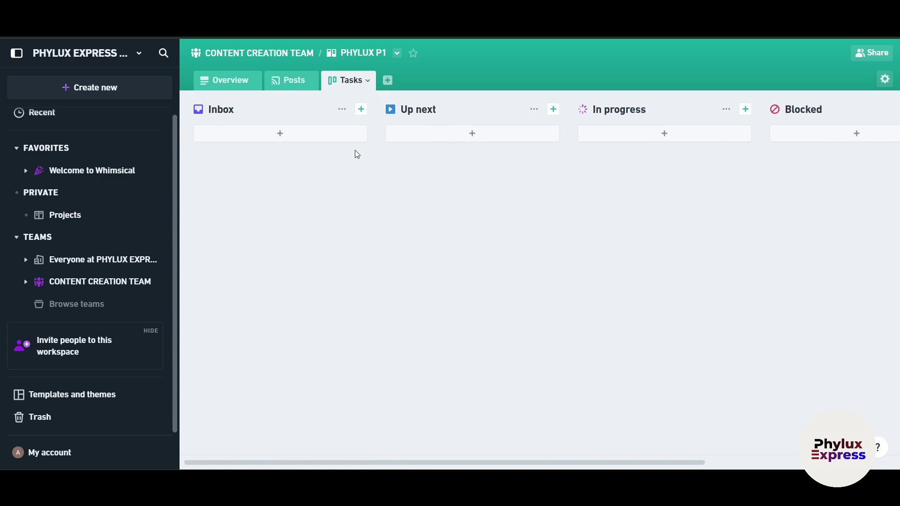
left_click(282, 86)
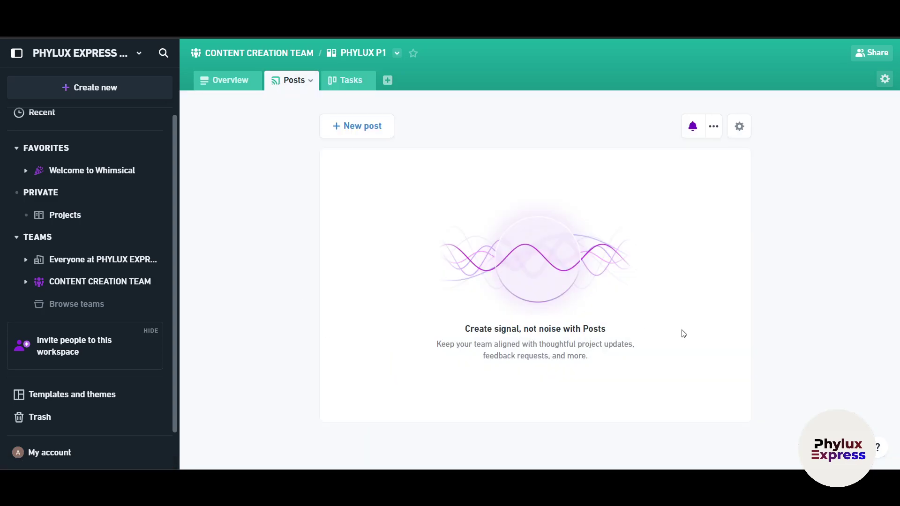
left_click(233, 81)
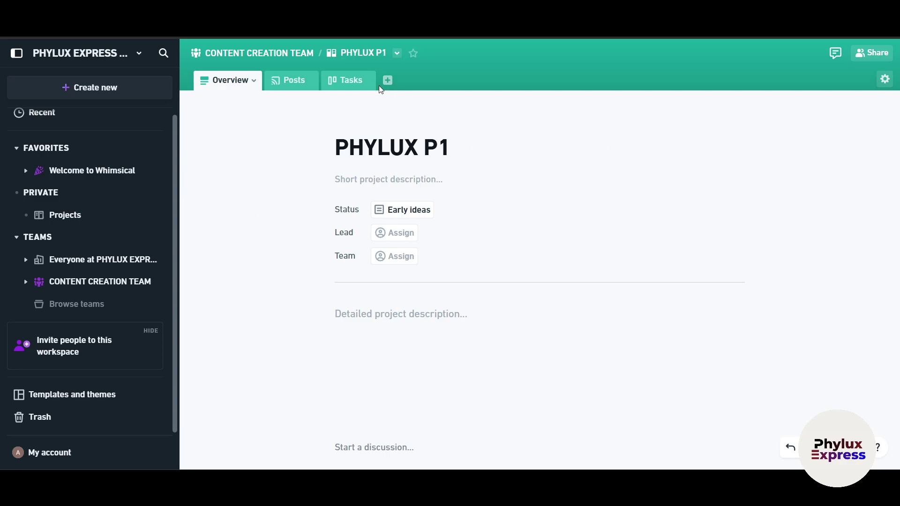
left_click(357, 82)
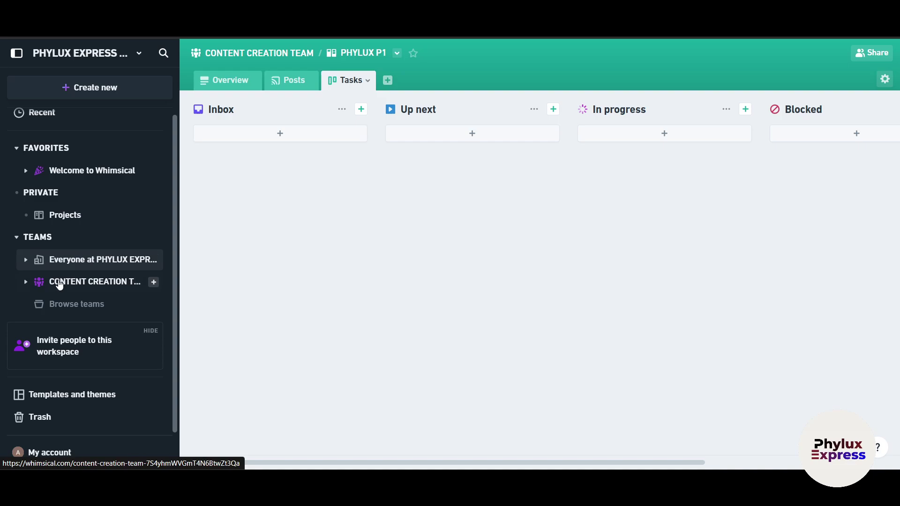
left_click(59, 284)
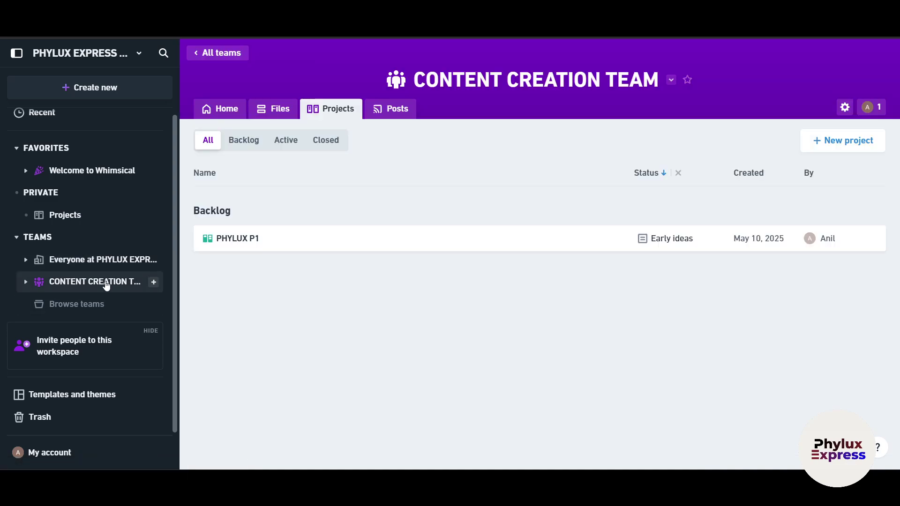
Step: Review the blank item types and suggested templates available for new content, and close the selection without creating anything
scroll(108, 260, "up", 1)
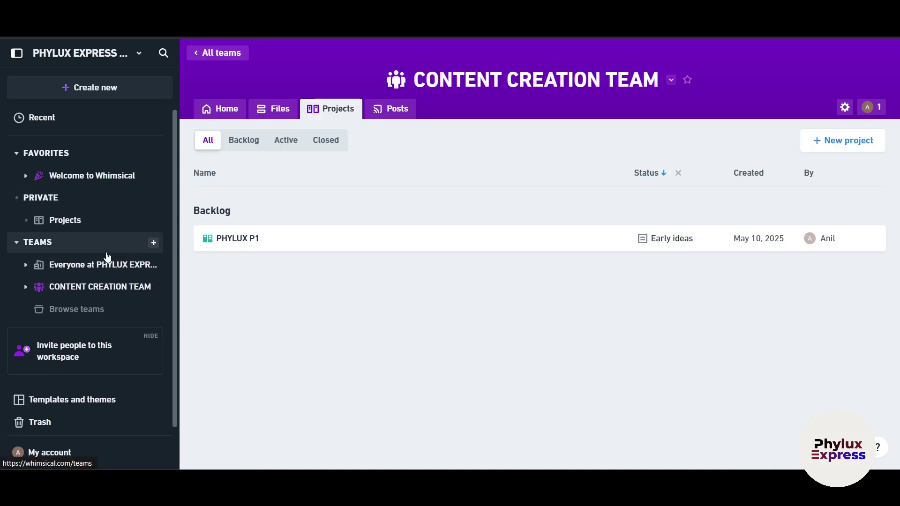
left_click(115, 85)
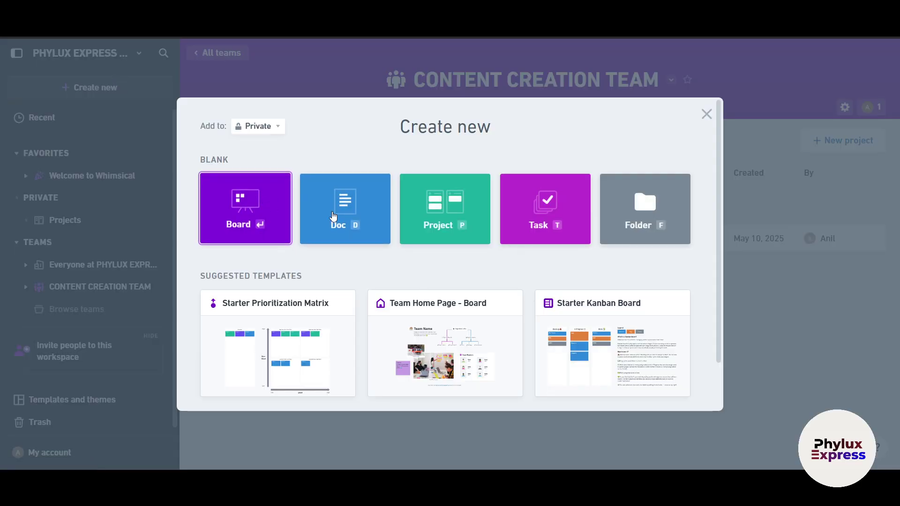
scroll(589, 314, "down", 2)
scroll(281, 337, "up", 2)
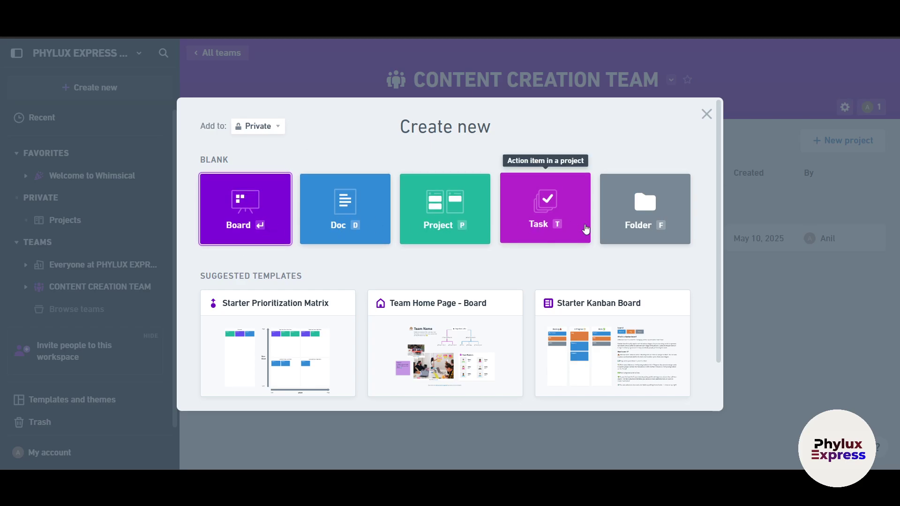
left_click(706, 114)
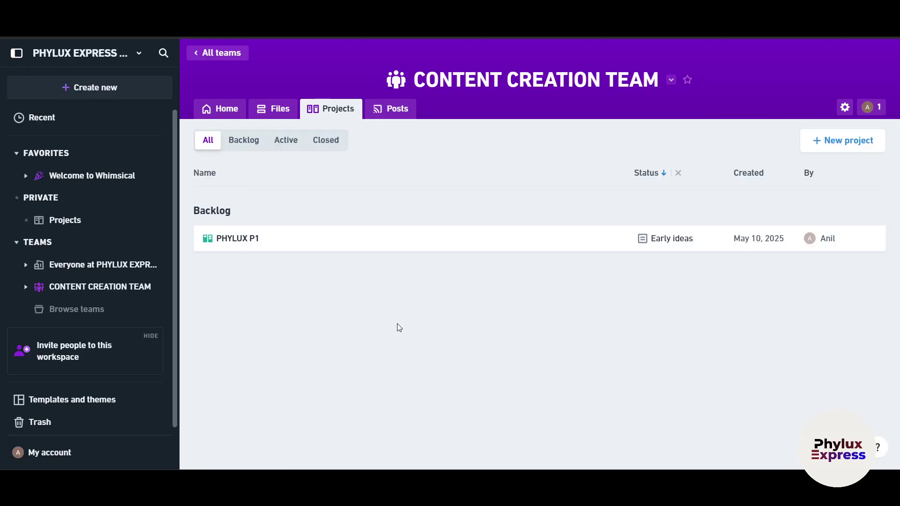